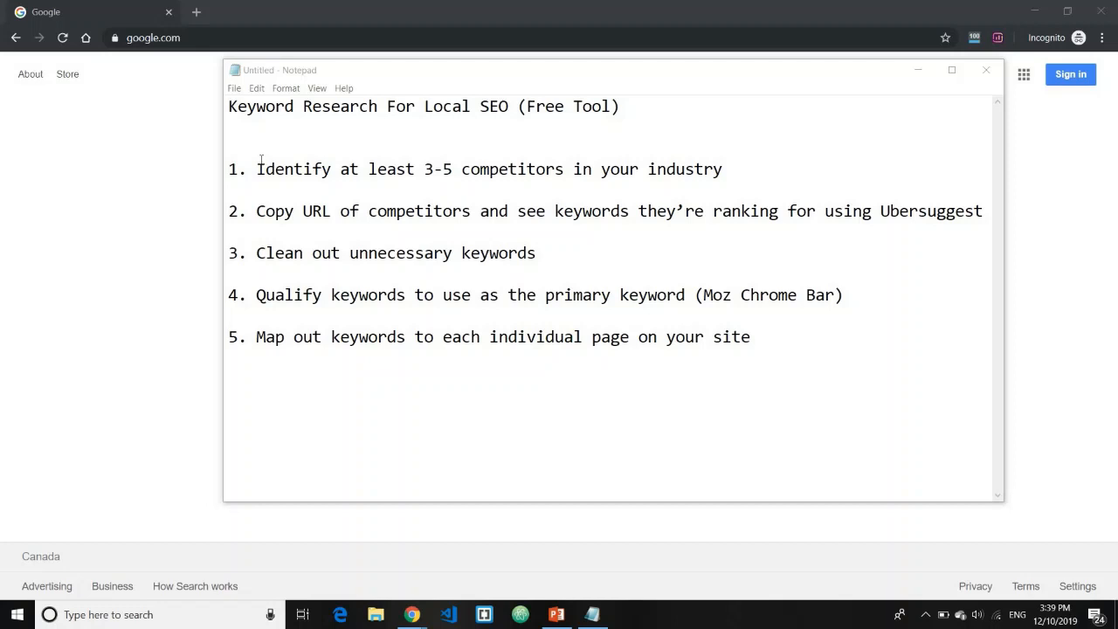
# Review the five local SEO keyword research steps in the notes, highlighting the lines one after another, and minimize the notes
pyautogui.moveTo(257, 168); pyautogui.dragTo(769, 332)
pyautogui.click(733, 172)
pyautogui.moveTo(733, 171); pyautogui.dragTo(248, 170)
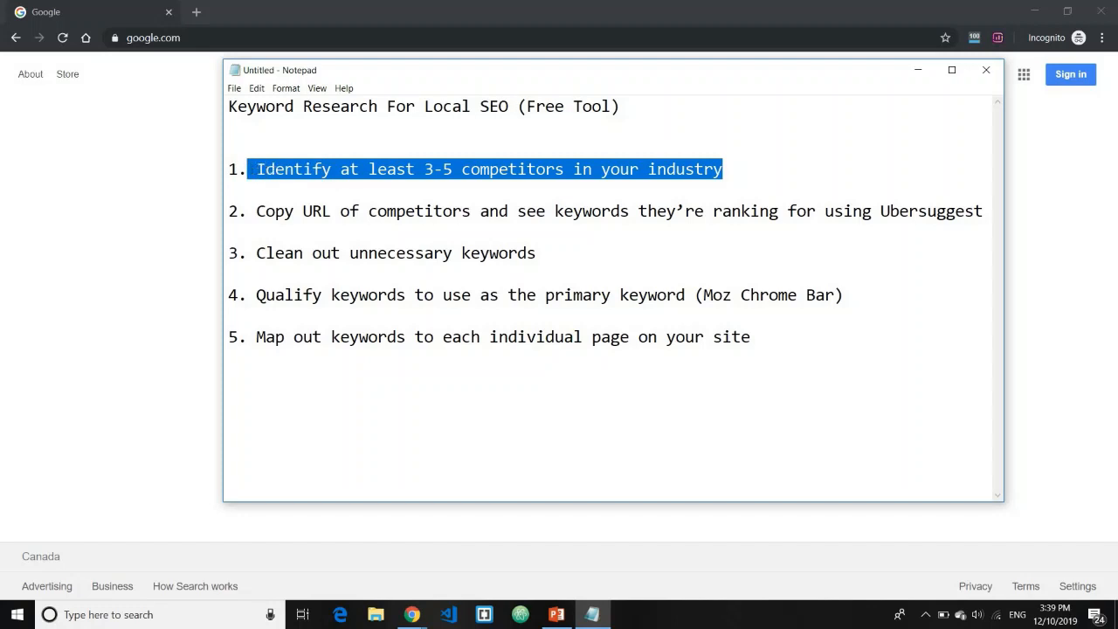
pyautogui.moveTo(256, 211); pyautogui.dragTo(731, 210)
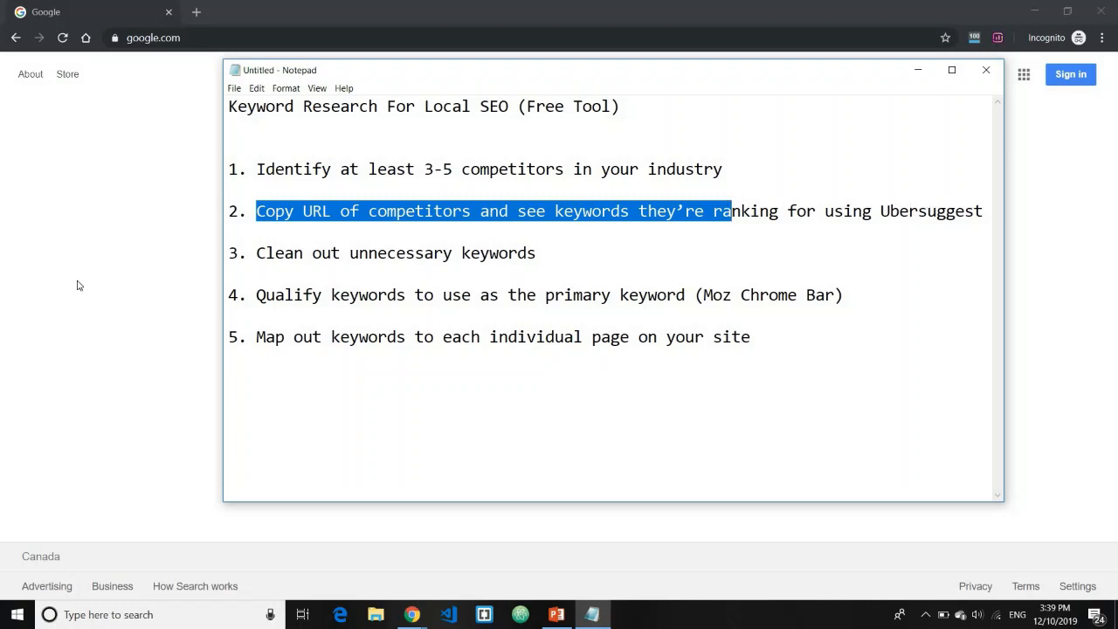
pyautogui.moveTo(247, 251); pyautogui.dragTo(500, 253)
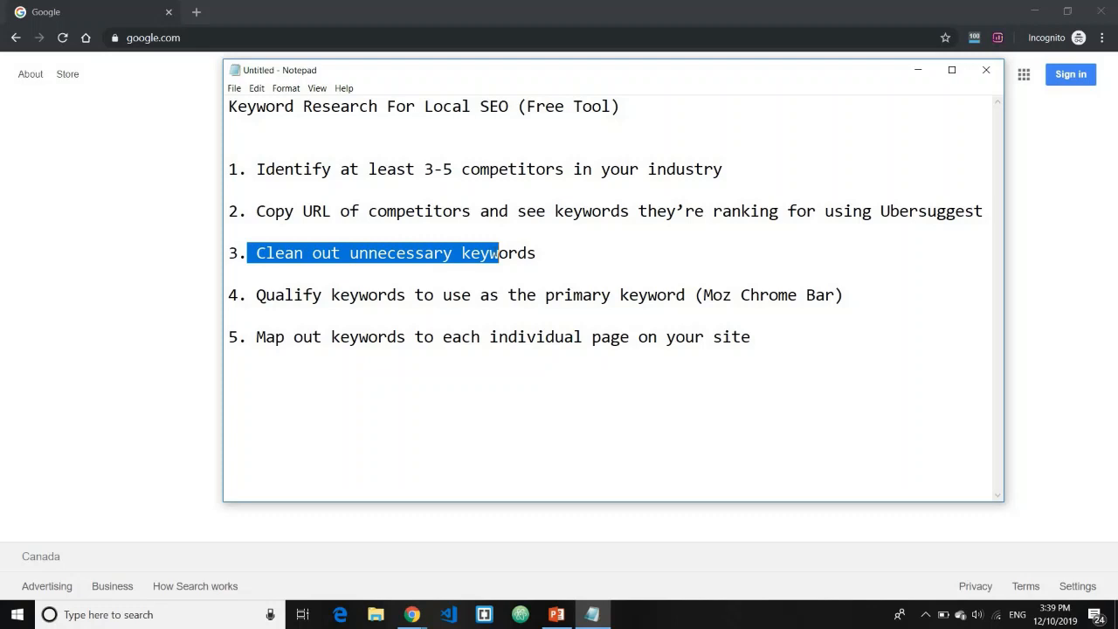
pyautogui.moveTo(253, 309); pyautogui.dragTo(367, 299)
pyautogui.click(387, 298)
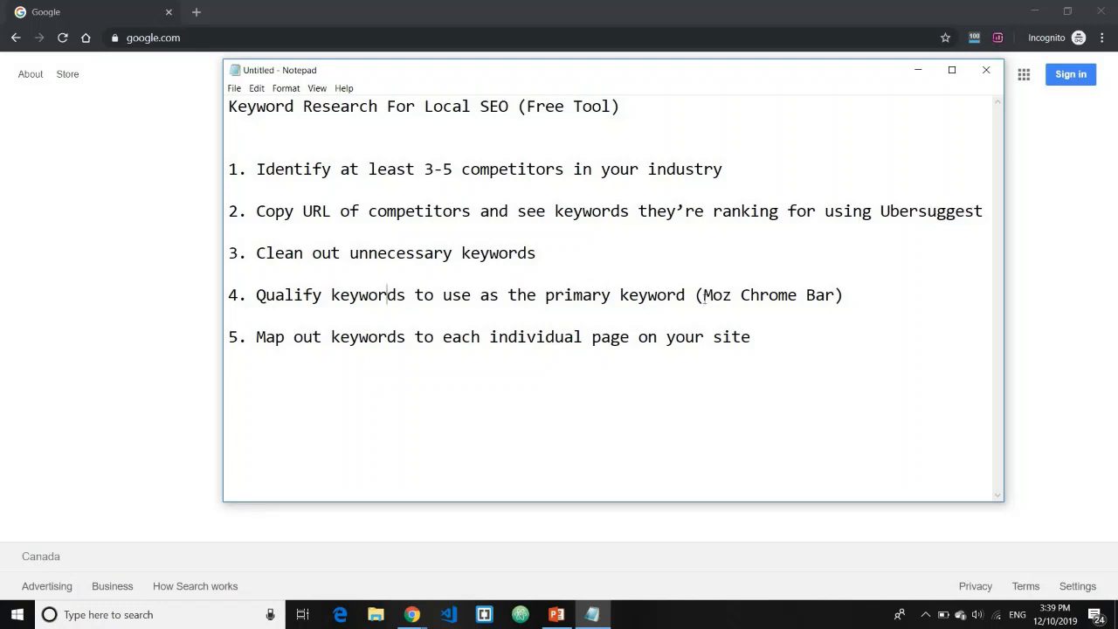
pyautogui.moveTo(704, 300); pyautogui.dragTo(832, 304)
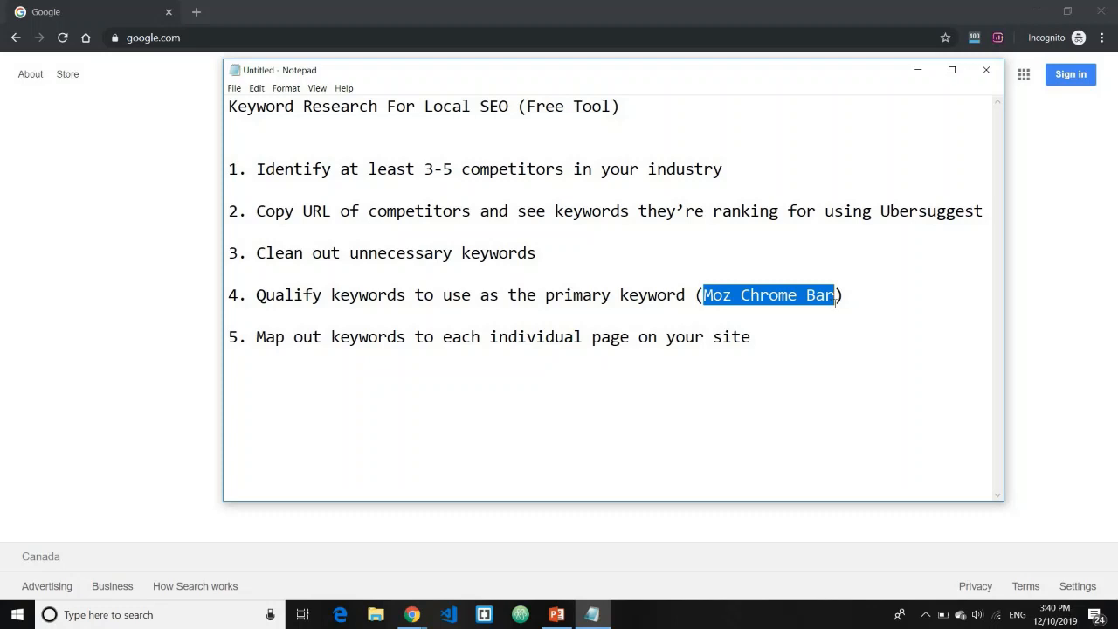
pyautogui.click(835, 302)
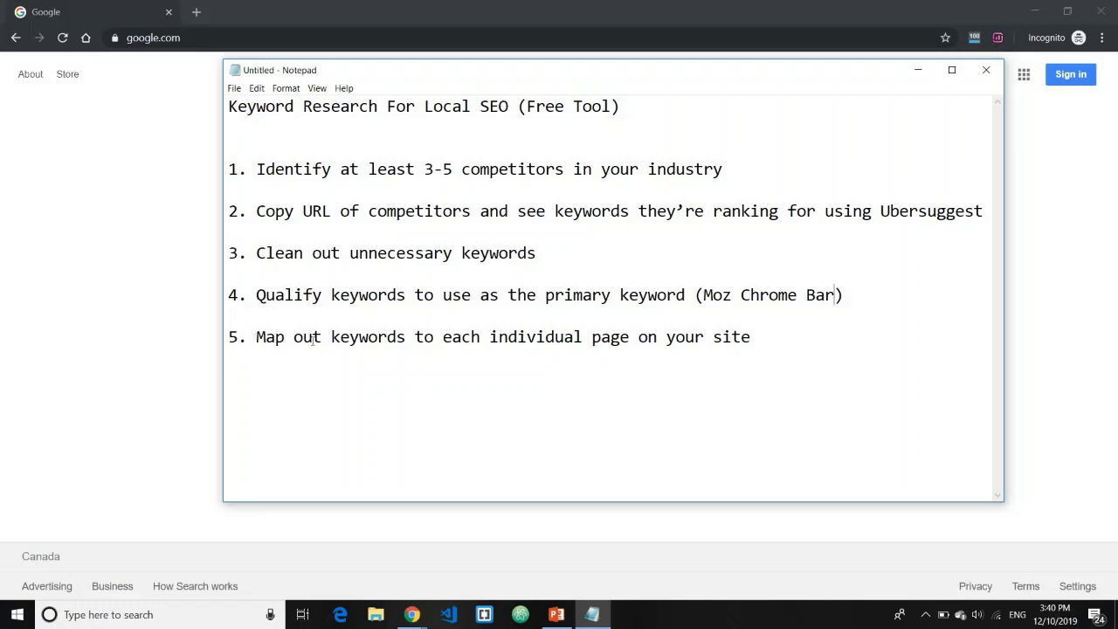
pyautogui.moveTo(256, 338); pyautogui.dragTo(490, 340)
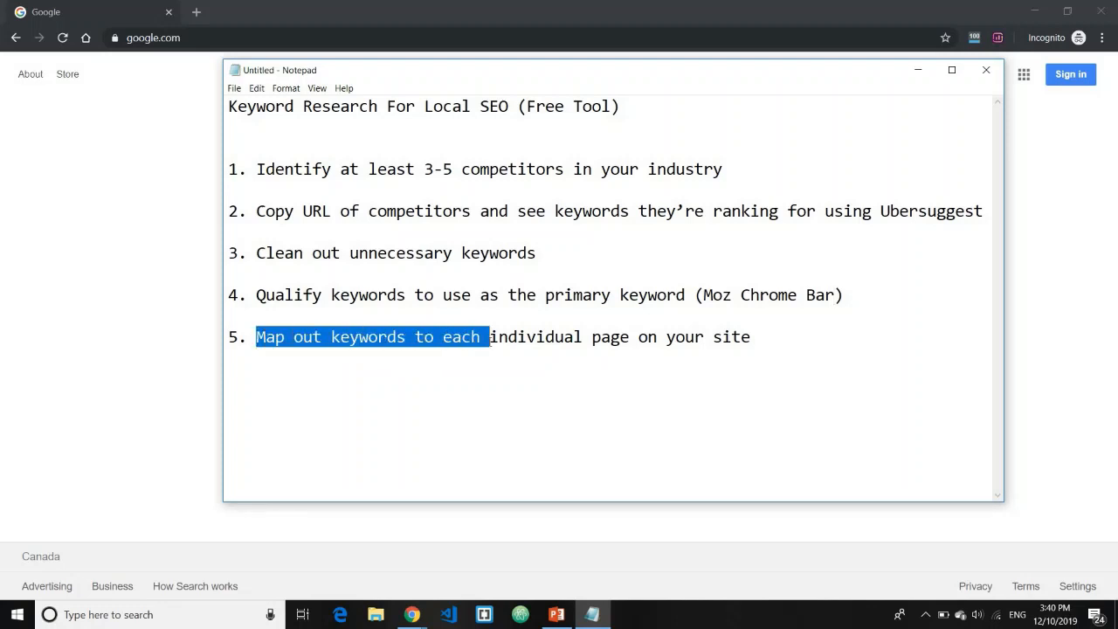
pyautogui.moveTo(588, 347); pyautogui.dragTo(754, 340)
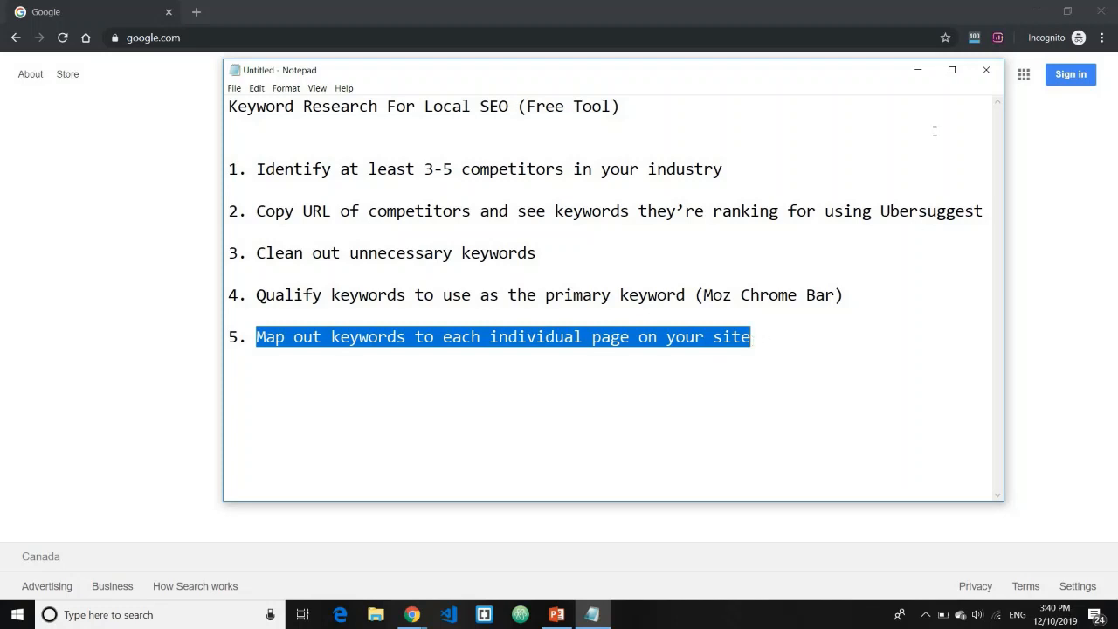
pyautogui.click(919, 71)
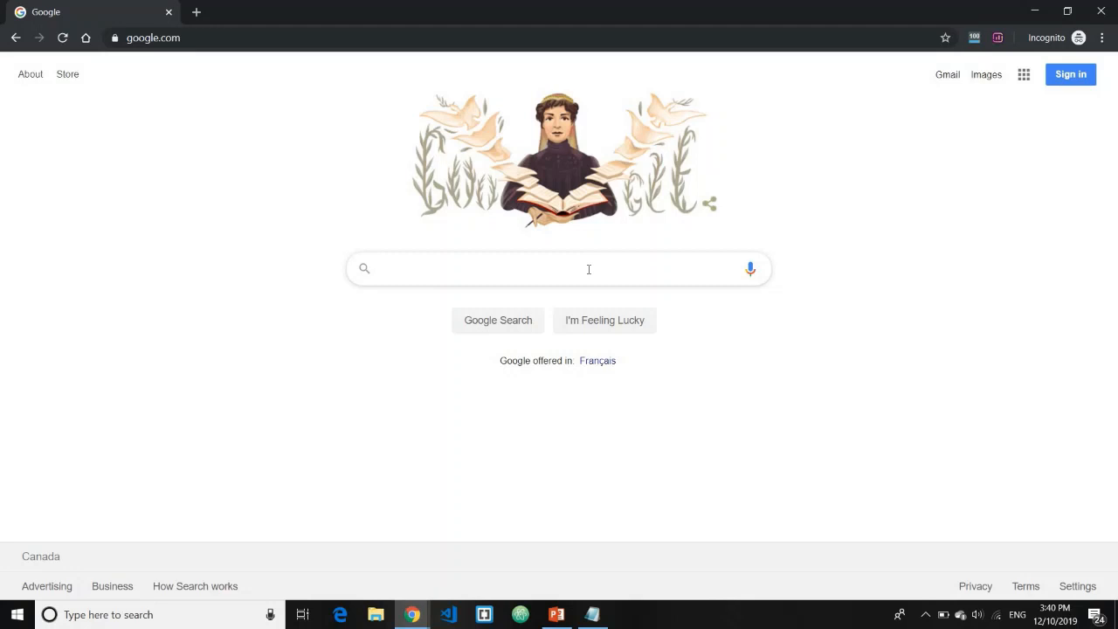
# Search Google for "computer repair edmonton"
pyautogui.write('computer repai')
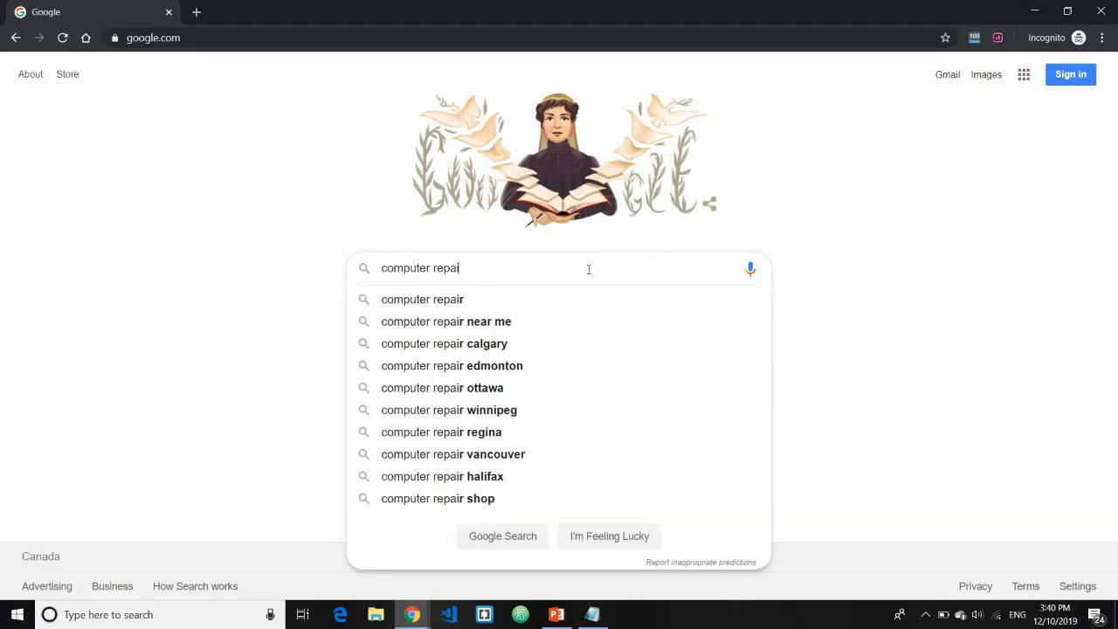
pyautogui.write('r edmon')
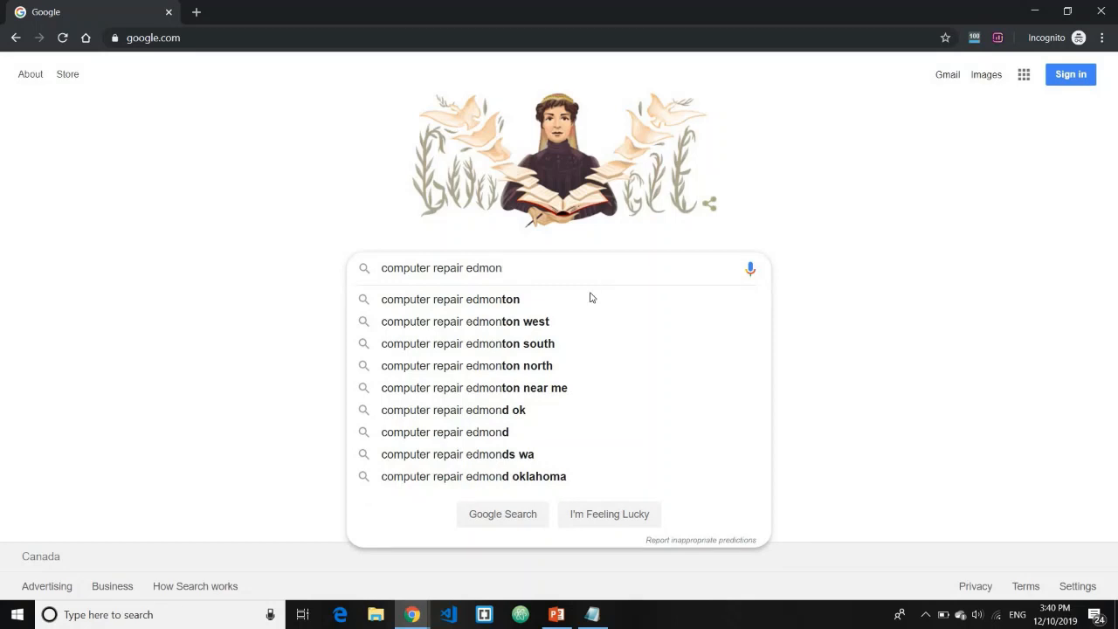
pyautogui.click(589, 298)
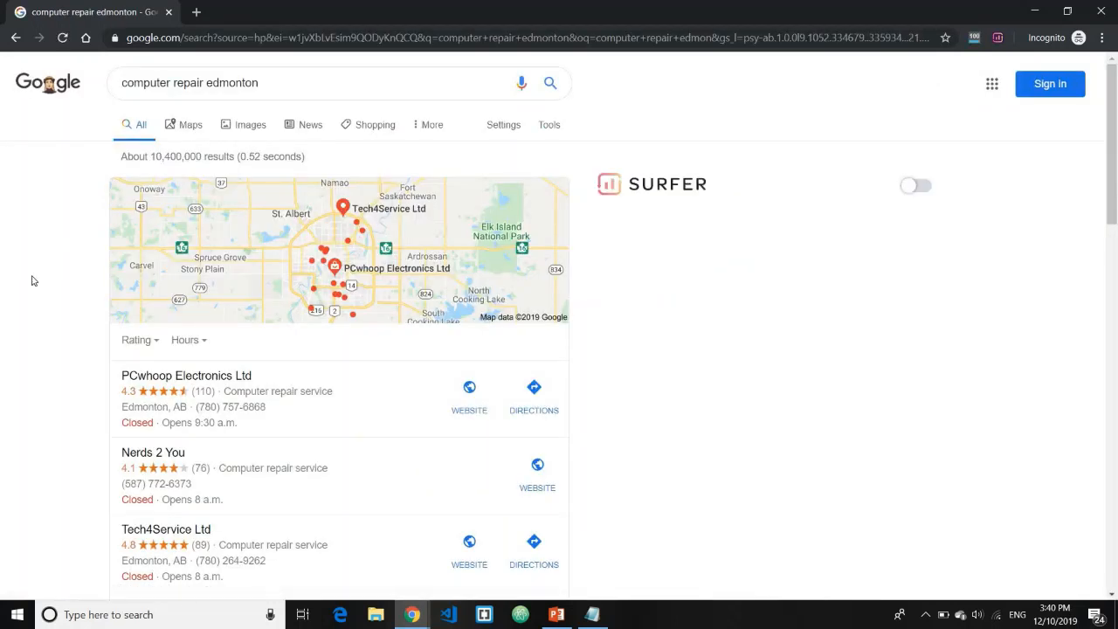
# Find a competitor among the organic results and open the techos.ca result in a new tab, bringing it to the front
pyautogui.scroll(-7, 35, 280)
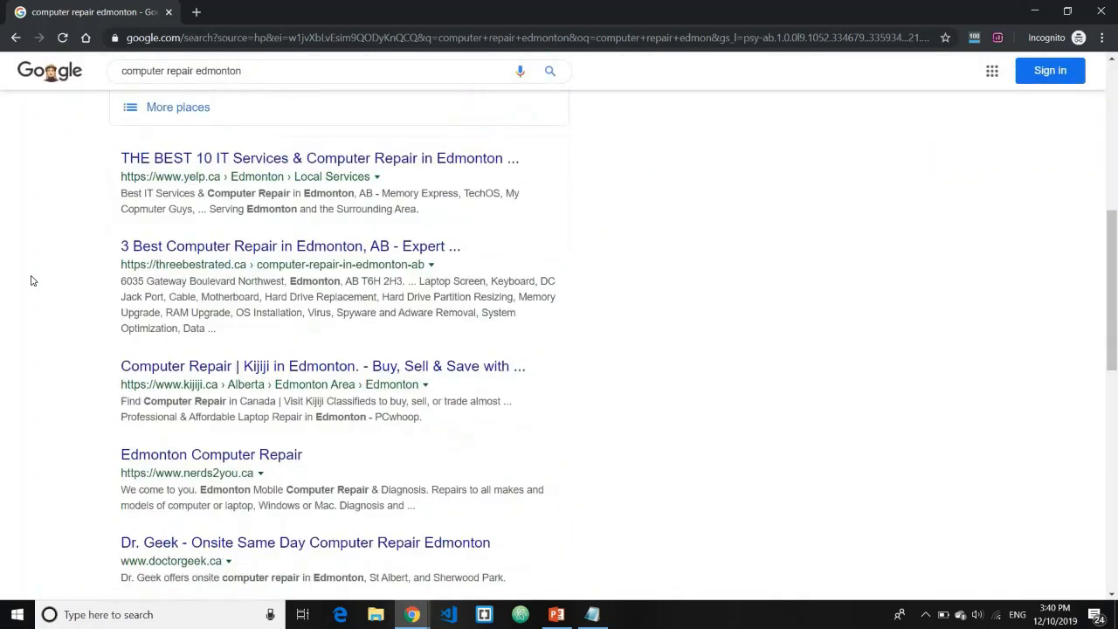
pyautogui.scroll(1, 62, 278)
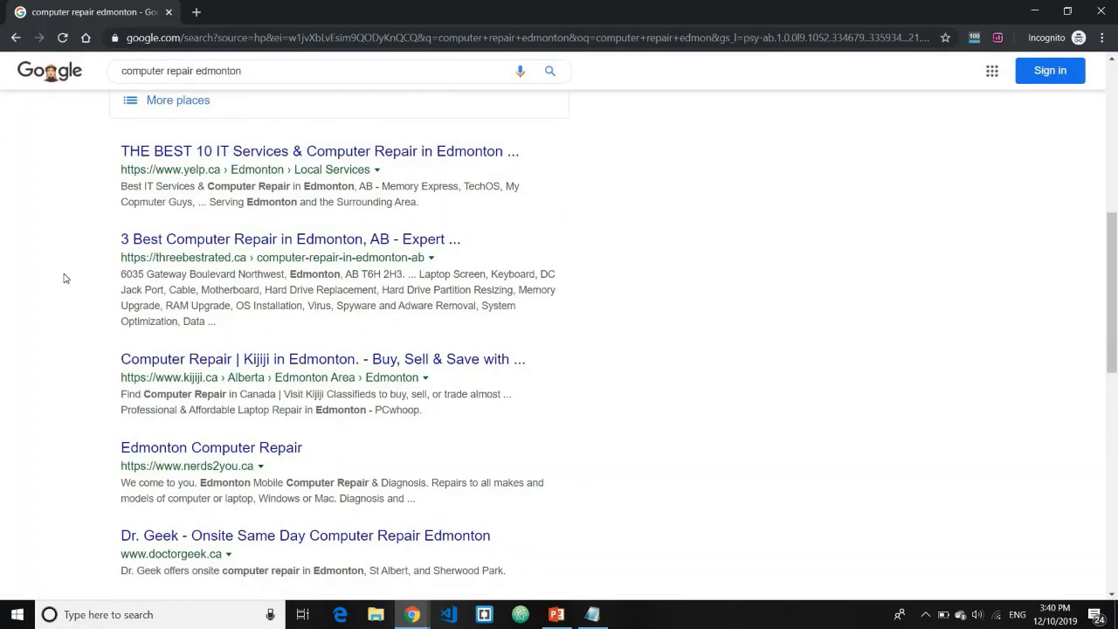
pyautogui.scroll(-2, 64, 278)
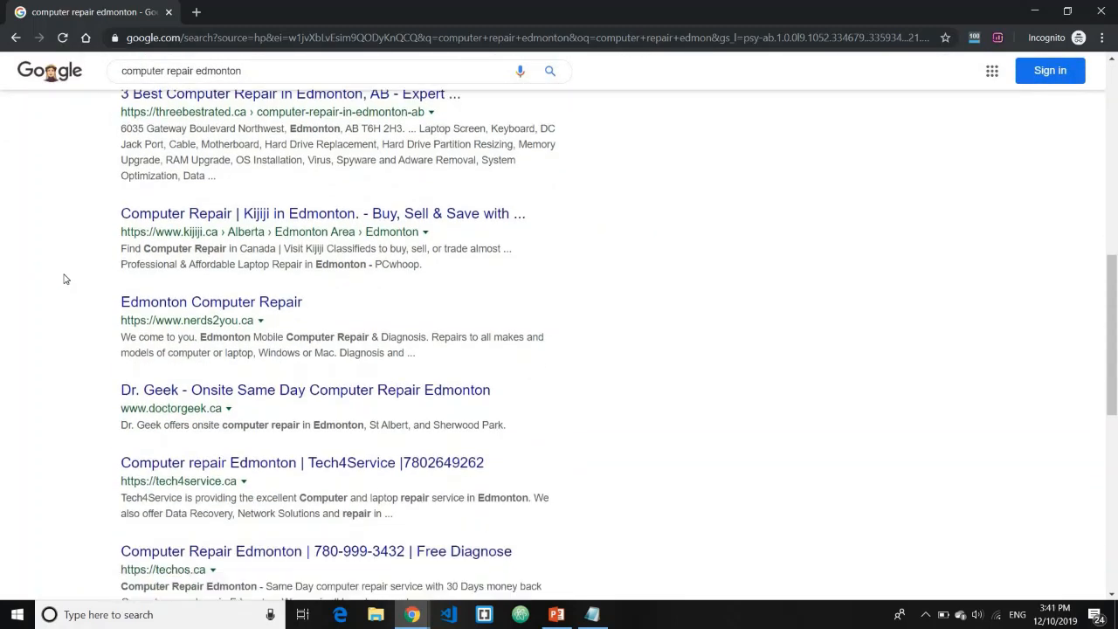
pyautogui.scroll(-1, 91, 311)
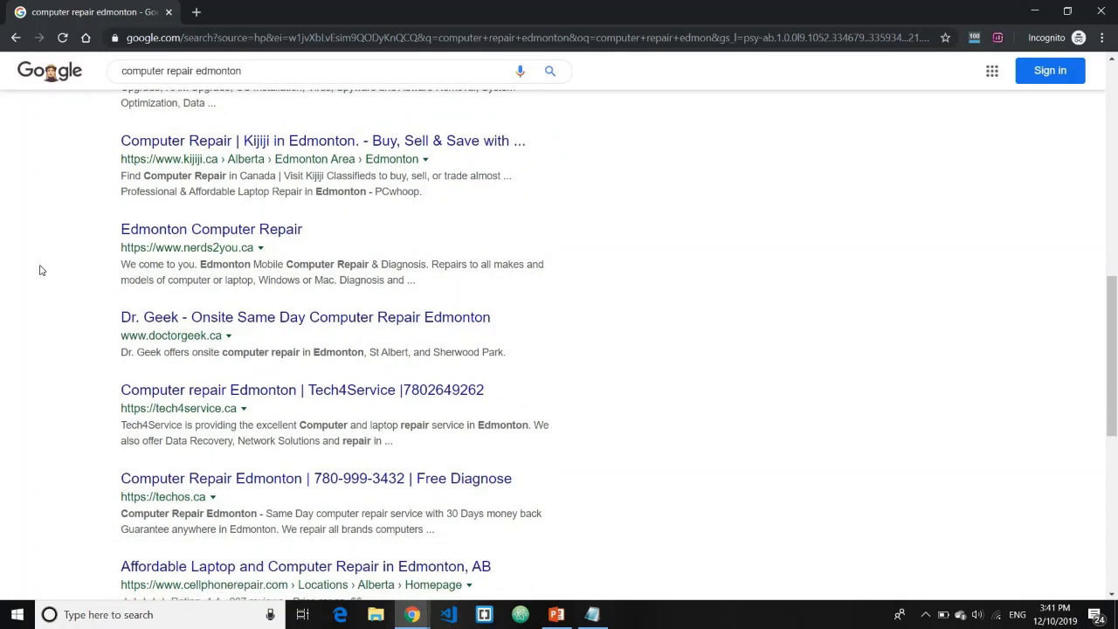
pyautogui.scroll(-1, 59, 311)
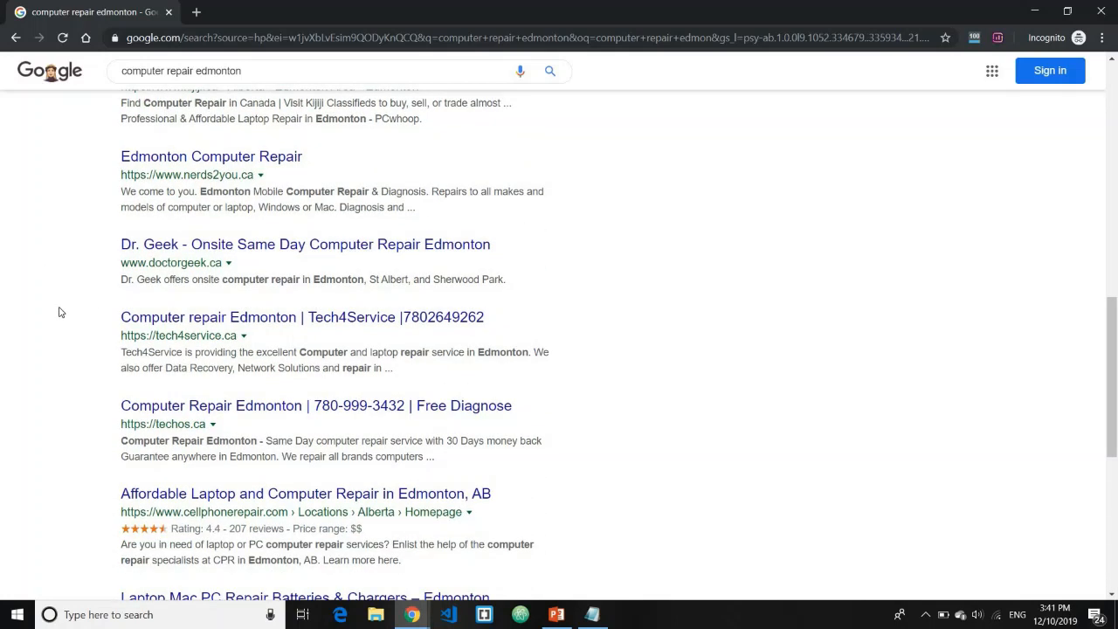
pyautogui.rightClick(135, 416)
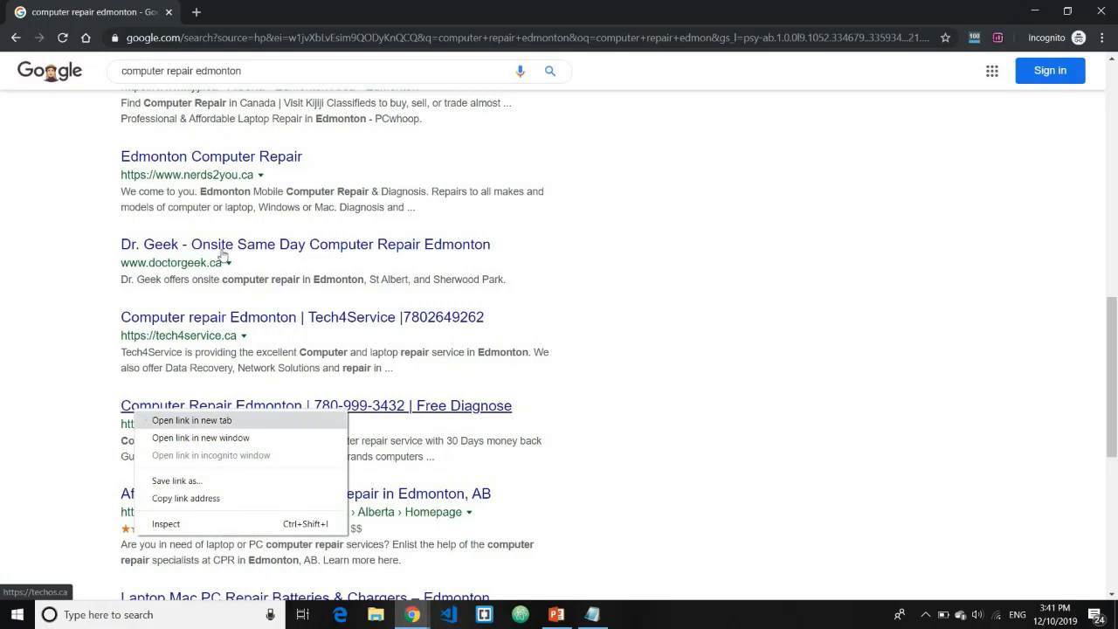
pyautogui.click(183, 420)
pyautogui.click(282, 7)
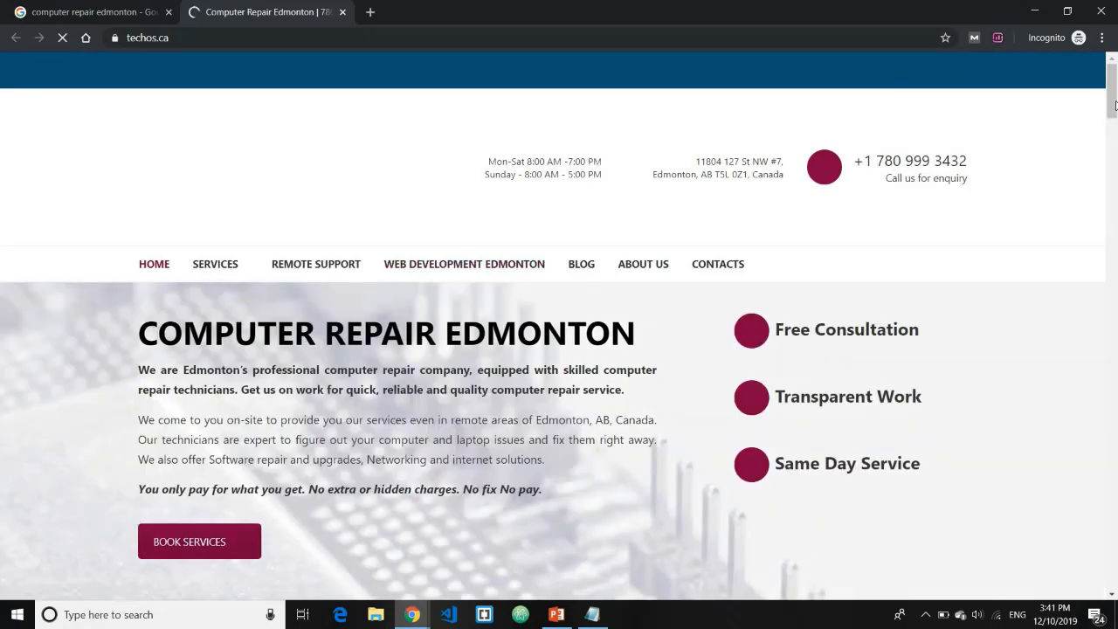
# Look over the TechOS homepage and copy the site's URL
pyautogui.scroll(-4, 1116, 295)
pyautogui.scroll(-15, 1116, 295)
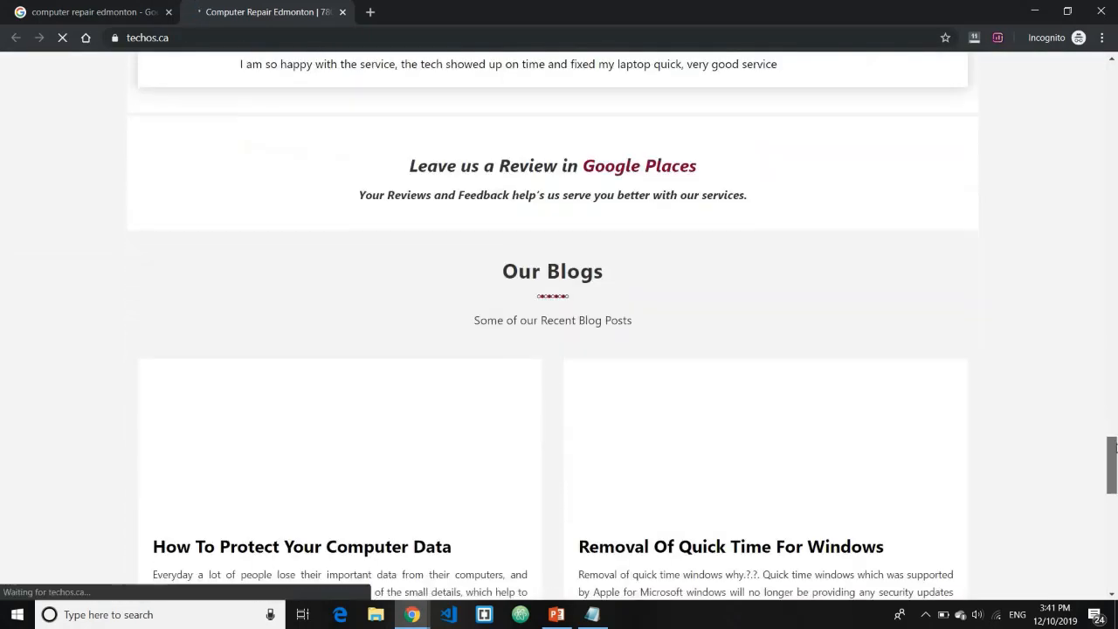
pyautogui.scroll(8, 1117, 222)
pyautogui.scroll(12, 1117, 222)
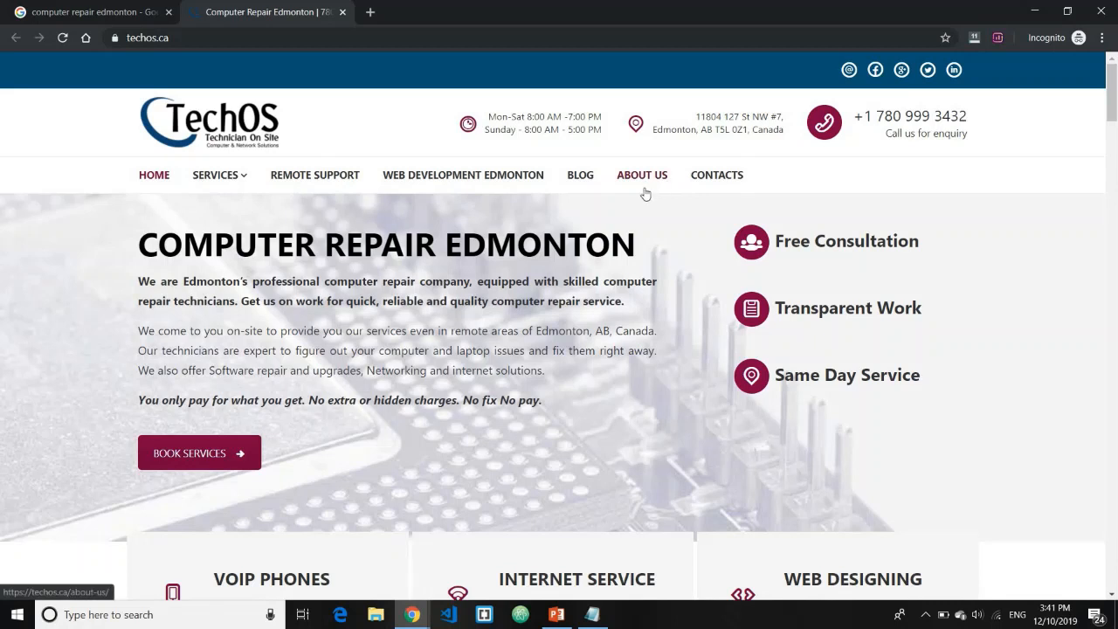
pyautogui.click(148, 38)
pyautogui.hotkey('ctrl', 'c')
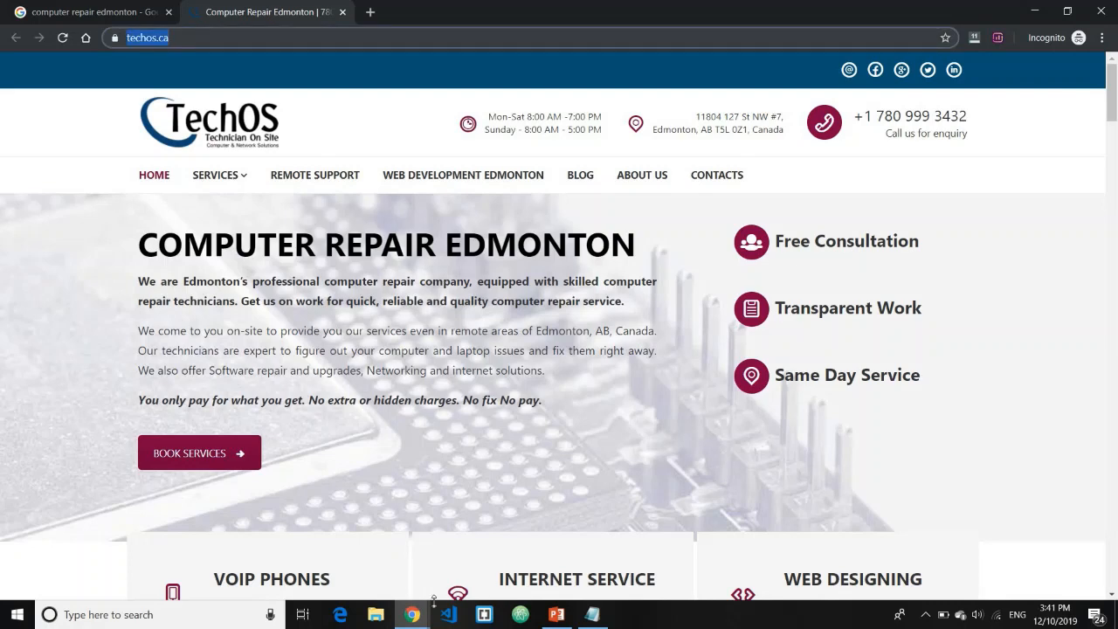
pyautogui.click(413, 614)
pyautogui.click(348, 557)
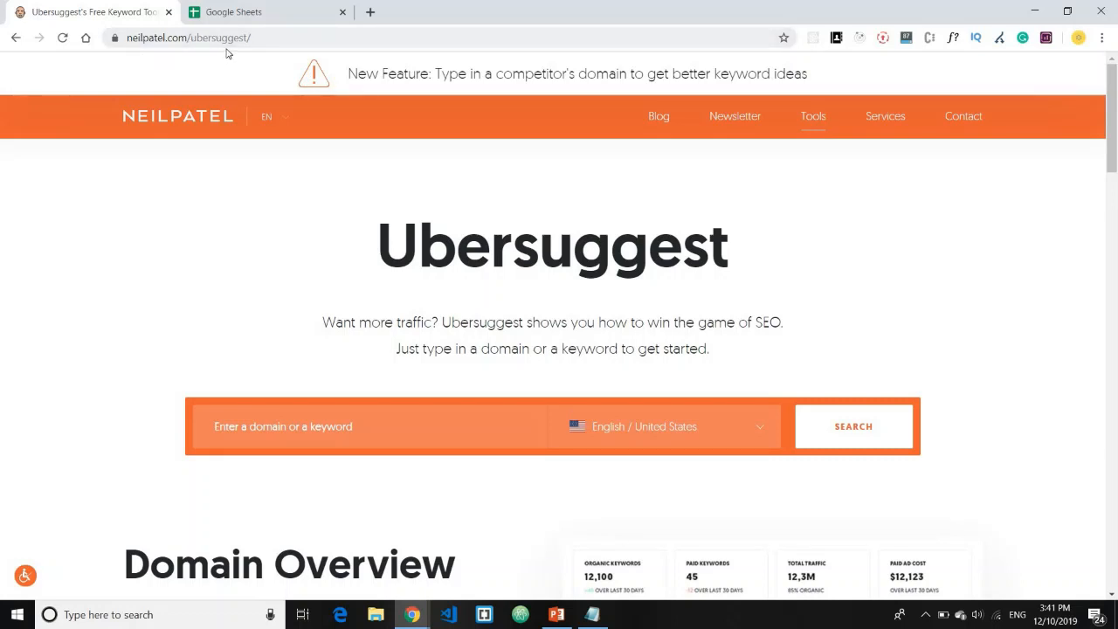
pyautogui.click(330, 423)
pyautogui.hotkey('ctrl', 'v')
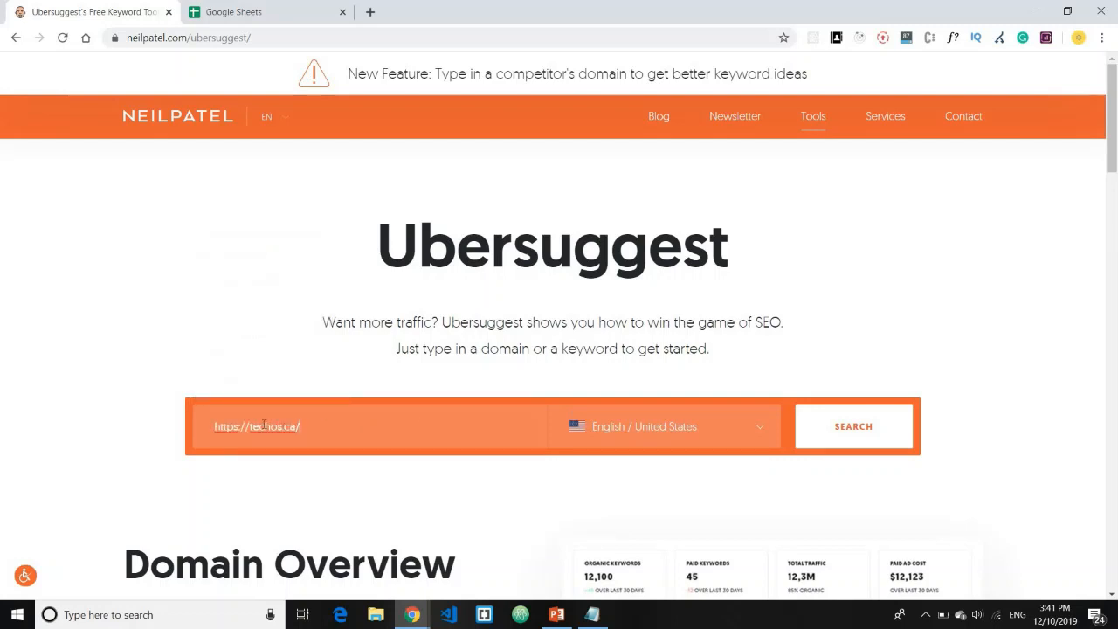
pyautogui.click(819, 439)
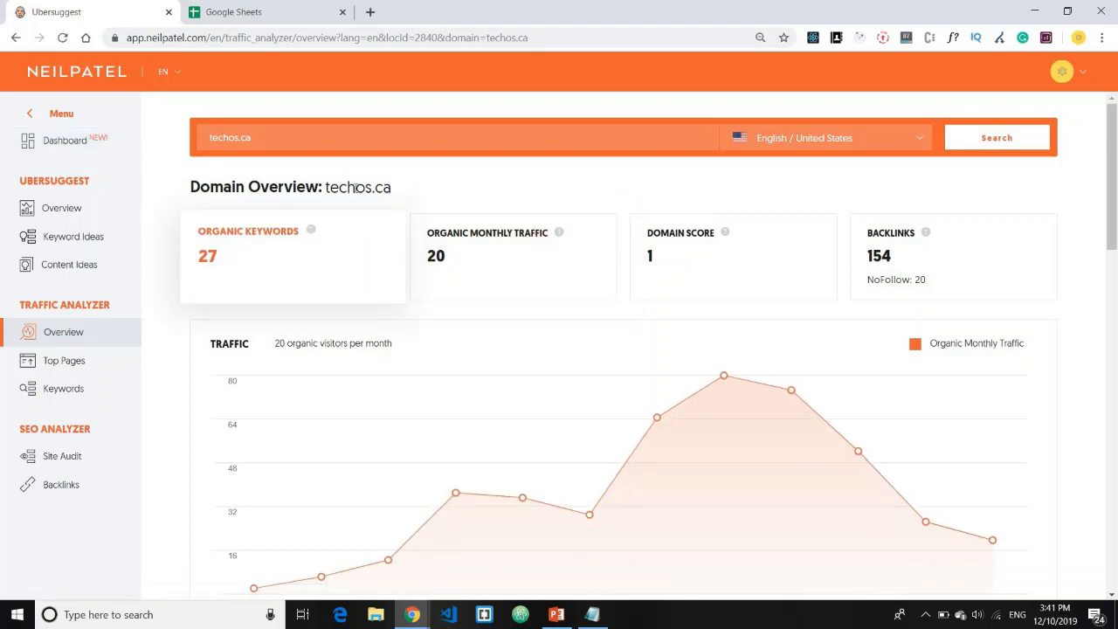
# Examine the SEO keywords section of the techos.ca overview and open the full list of keywords the domain ranks for
pyautogui.moveTo(1114, 208); pyautogui.dragTo(1106, 503)
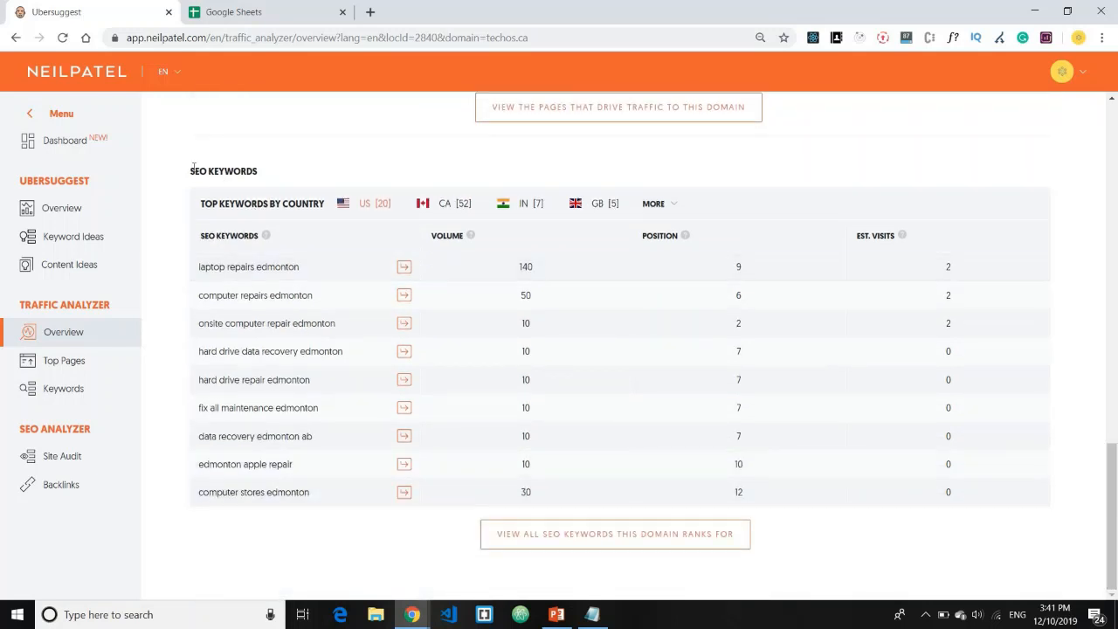
pyautogui.moveTo(190, 172); pyautogui.dragTo(276, 203)
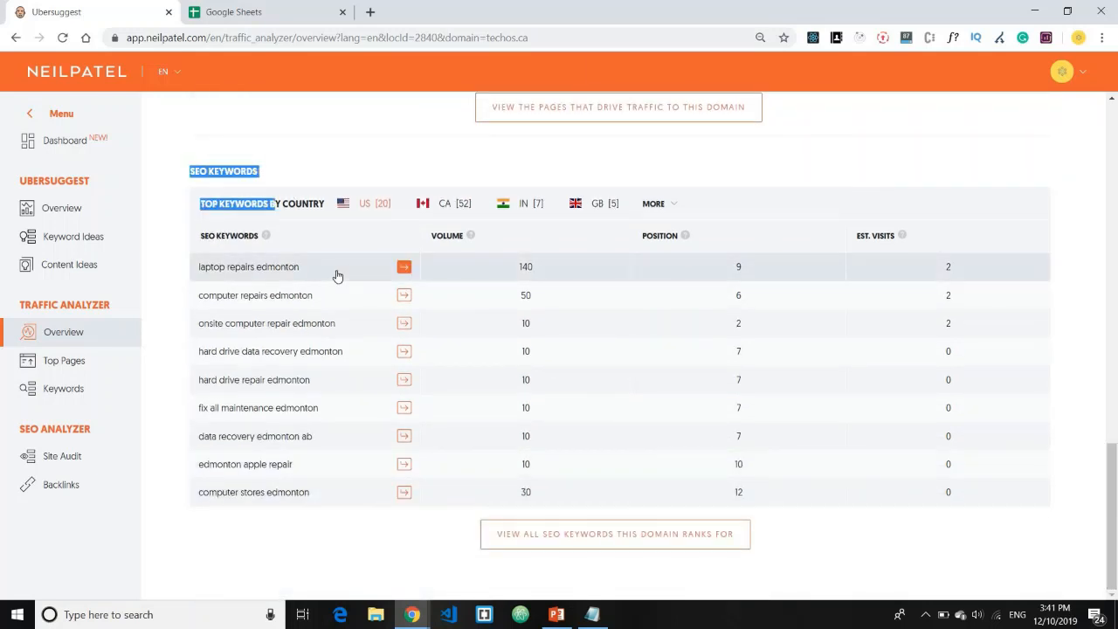
pyautogui.hotkey('ctrl', '+')
pyautogui.click(394, 169)
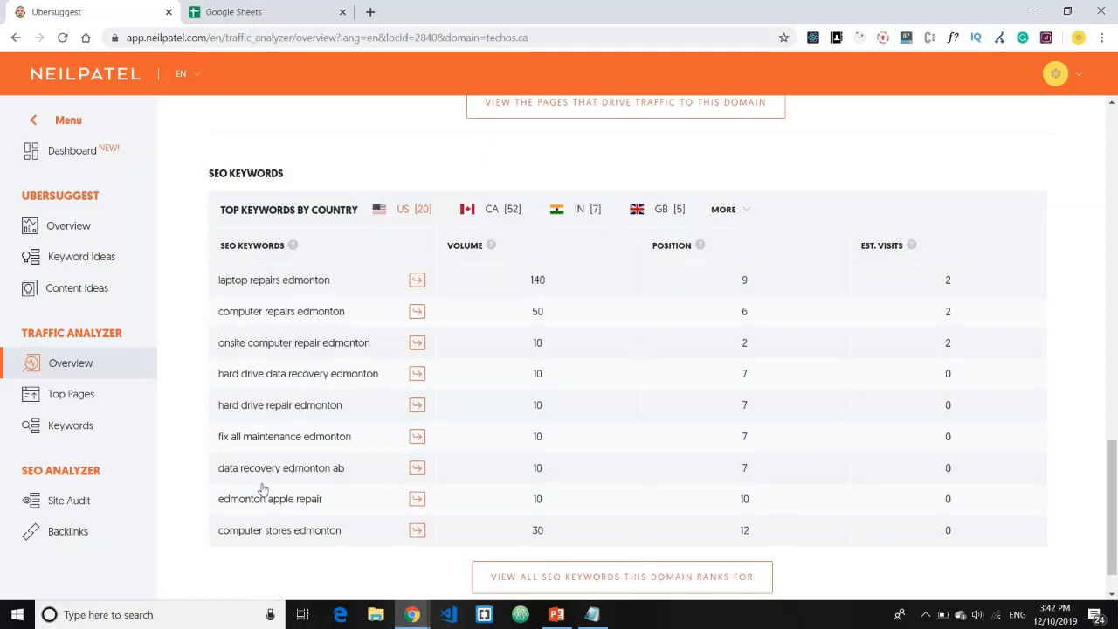
pyautogui.scroll(-1, 349, 367)
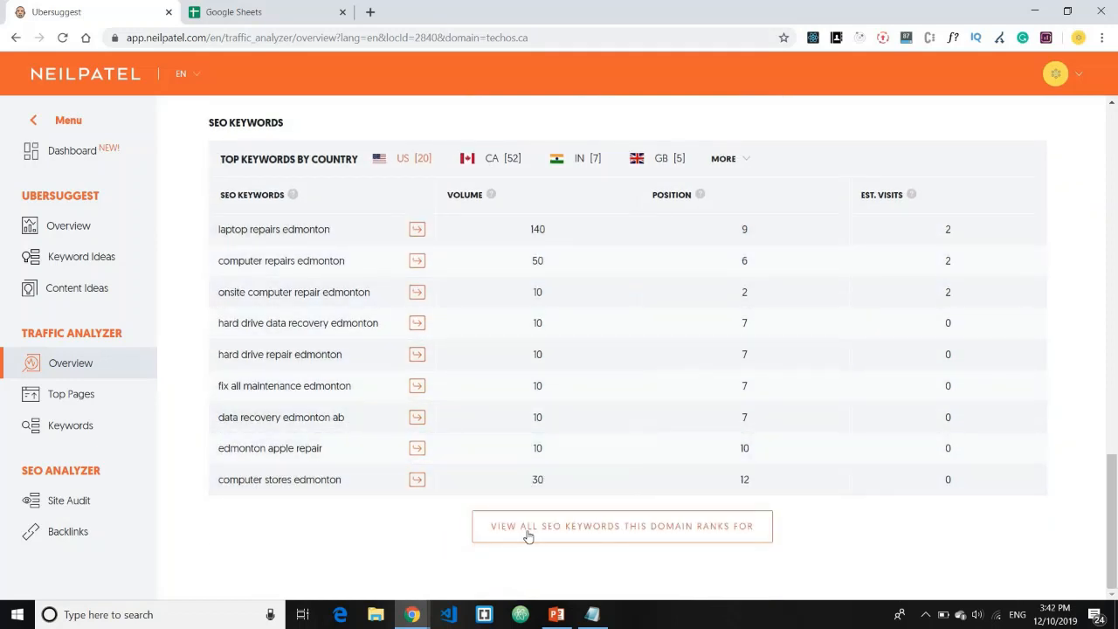
pyautogui.click(629, 534)
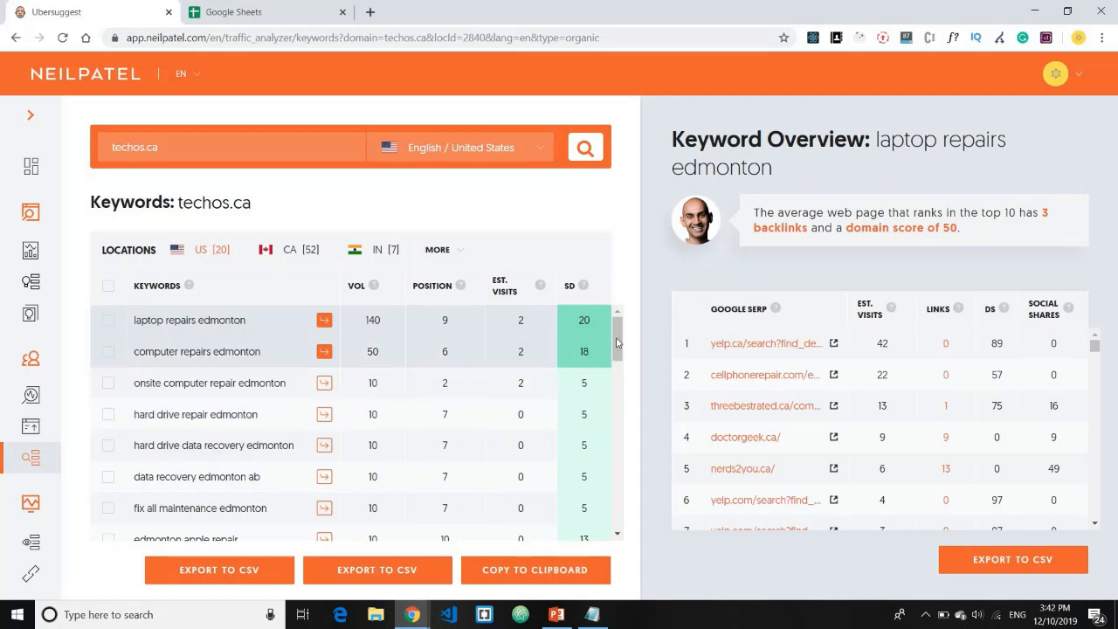
pyautogui.moveTo(617, 343); pyautogui.dragTo(626, 308)
# Check steps 2 and 3 of the research notes, about seeing competitors' keywords and cleaning out unnecessary ones, and minimize the notes again
pyautogui.click(592, 614)
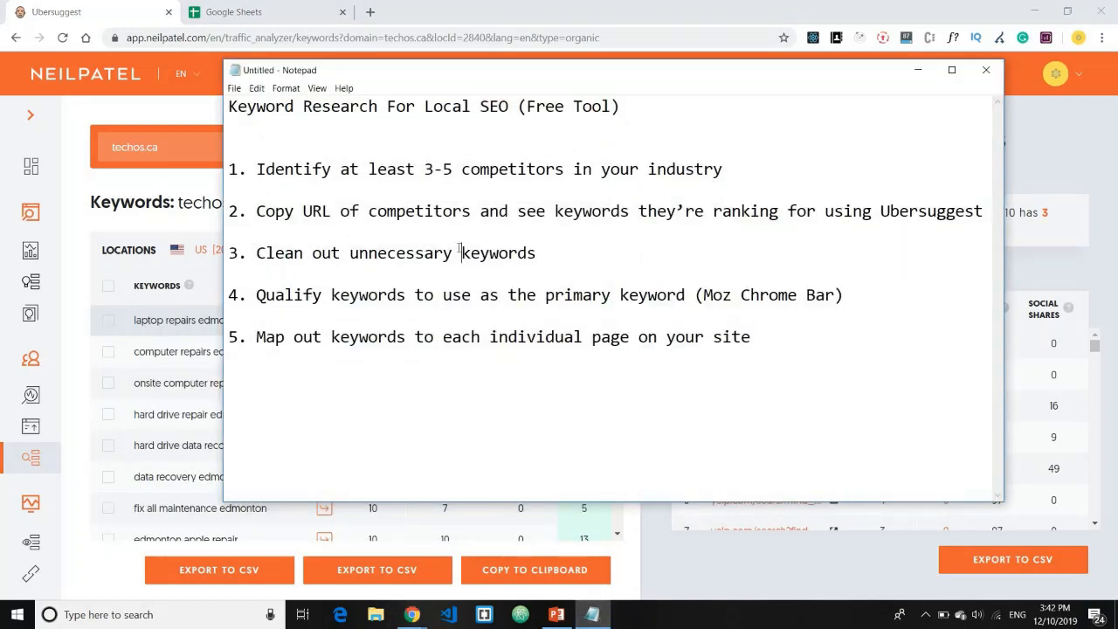
pyautogui.moveTo(239, 210); pyautogui.dragTo(928, 211)
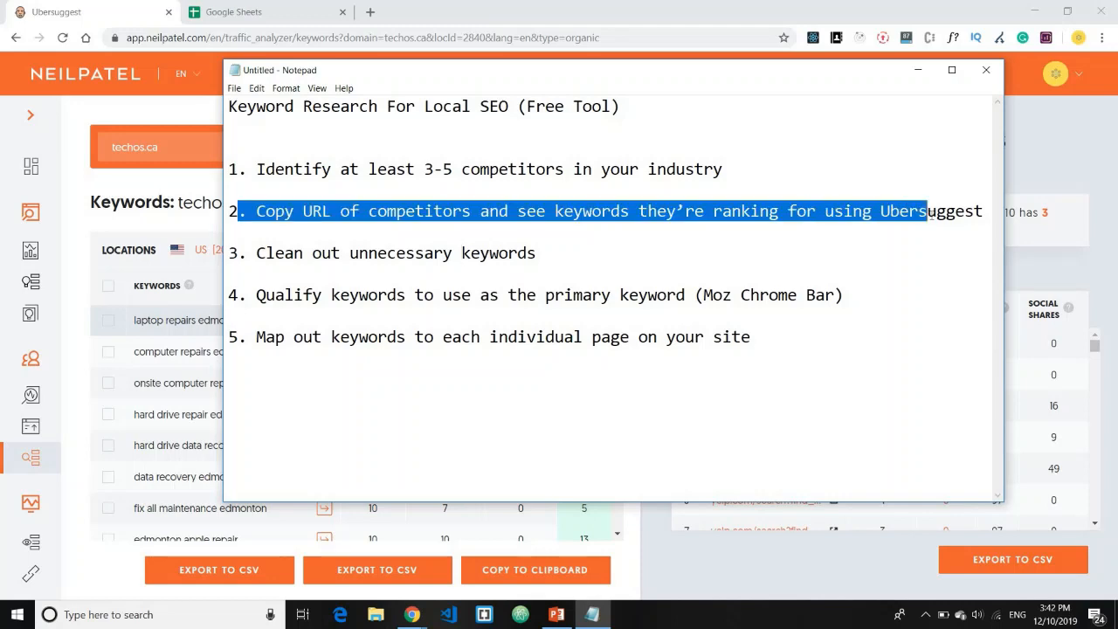
pyautogui.click(391, 273)
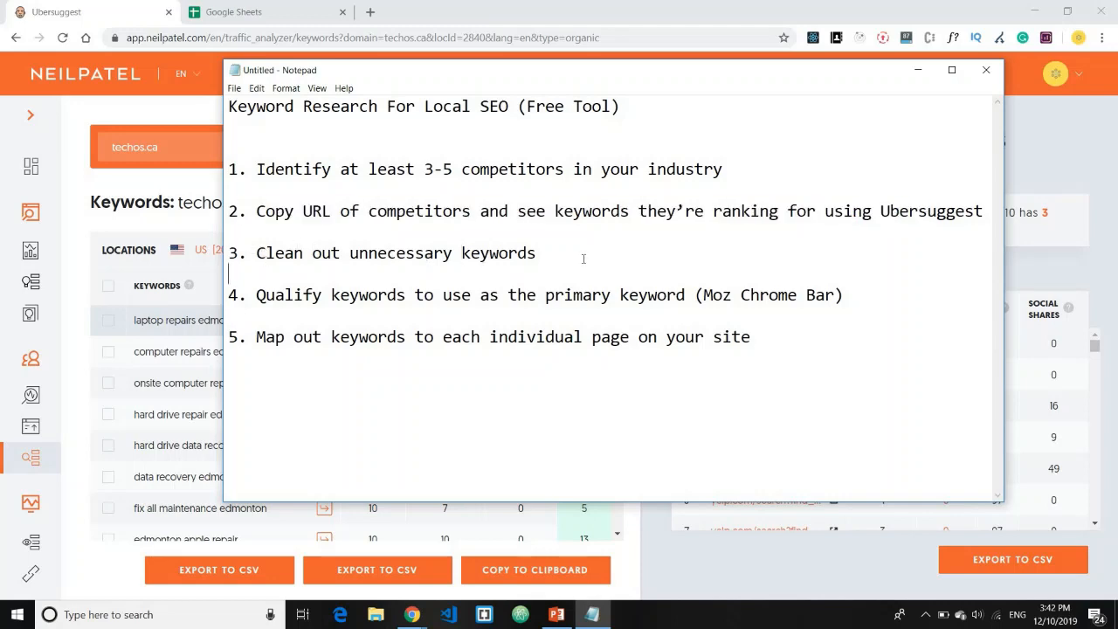
pyautogui.moveTo(584, 259); pyautogui.dragTo(256, 252)
pyautogui.click(917, 70)
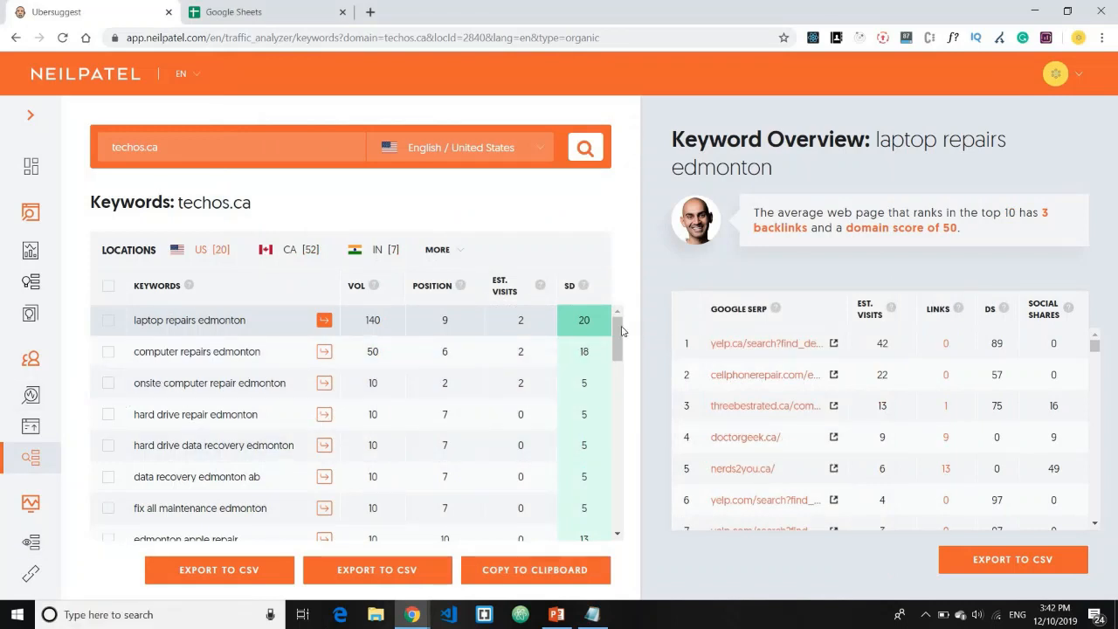
# Look through the techos.ca keyword list to its end and export the keywords to CSV
pyautogui.scroll(-5, 623, 331)
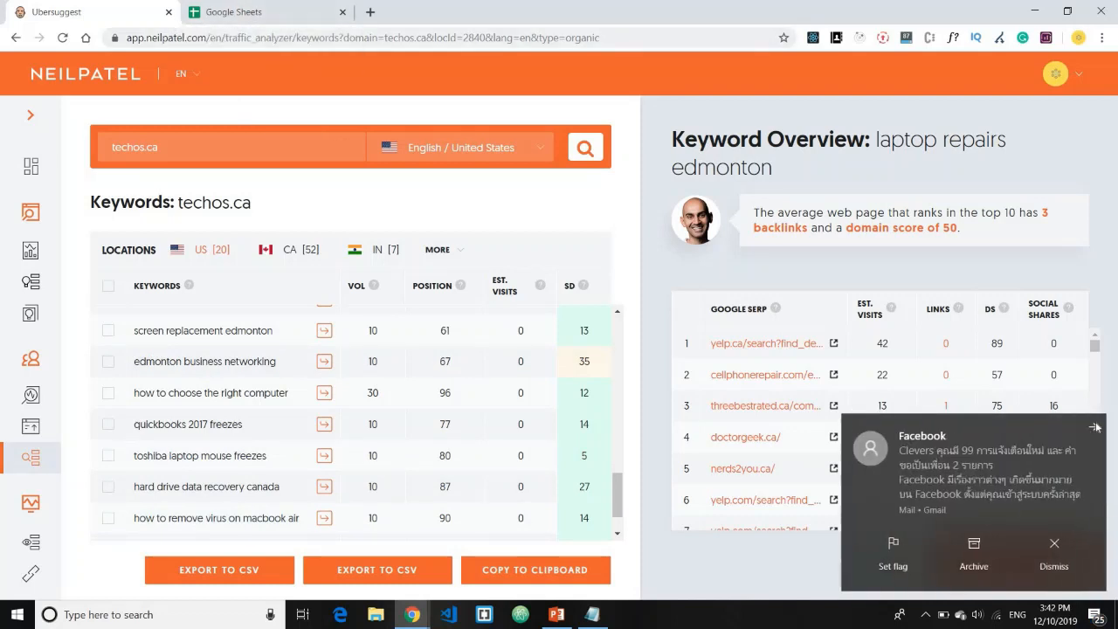
pyautogui.click(1094, 427)
pyautogui.click(215, 19)
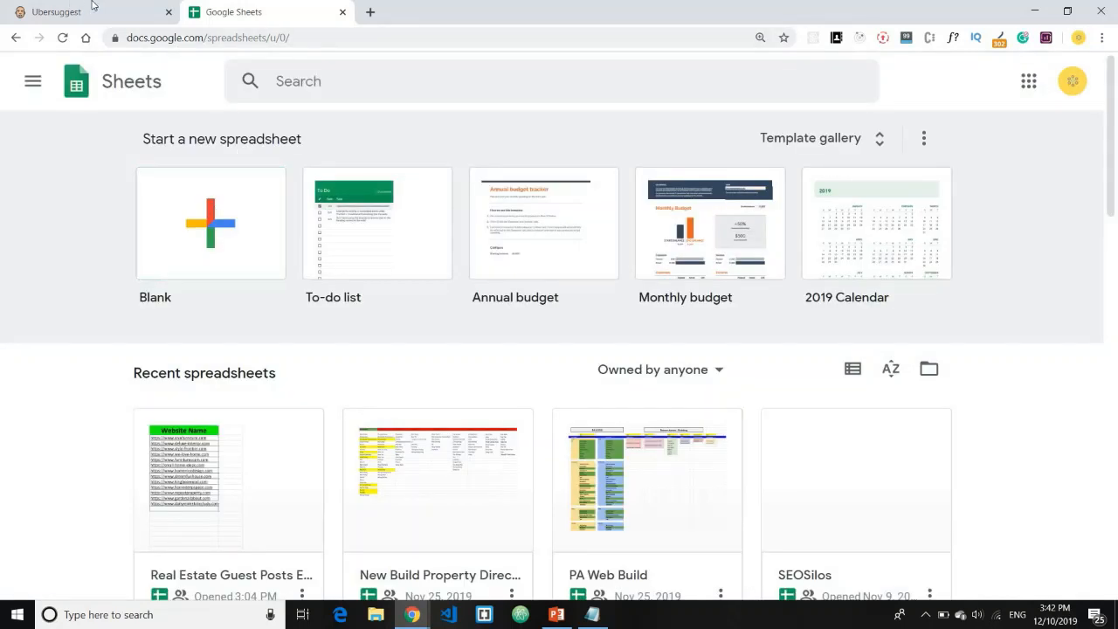
pyautogui.click(93, 8)
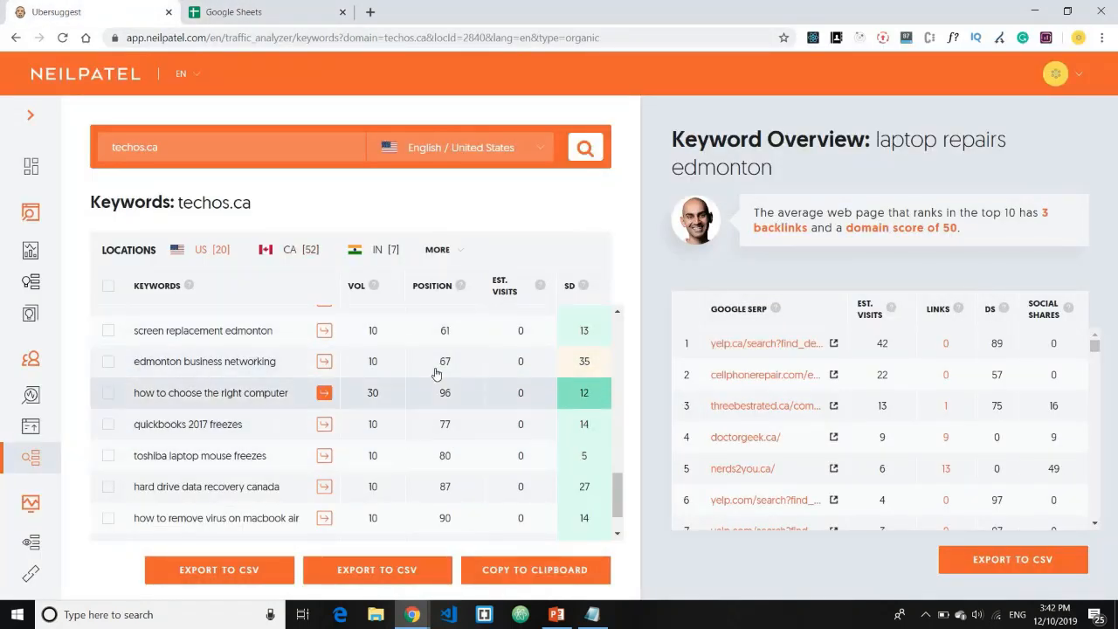
pyautogui.scroll(-1, 436, 374)
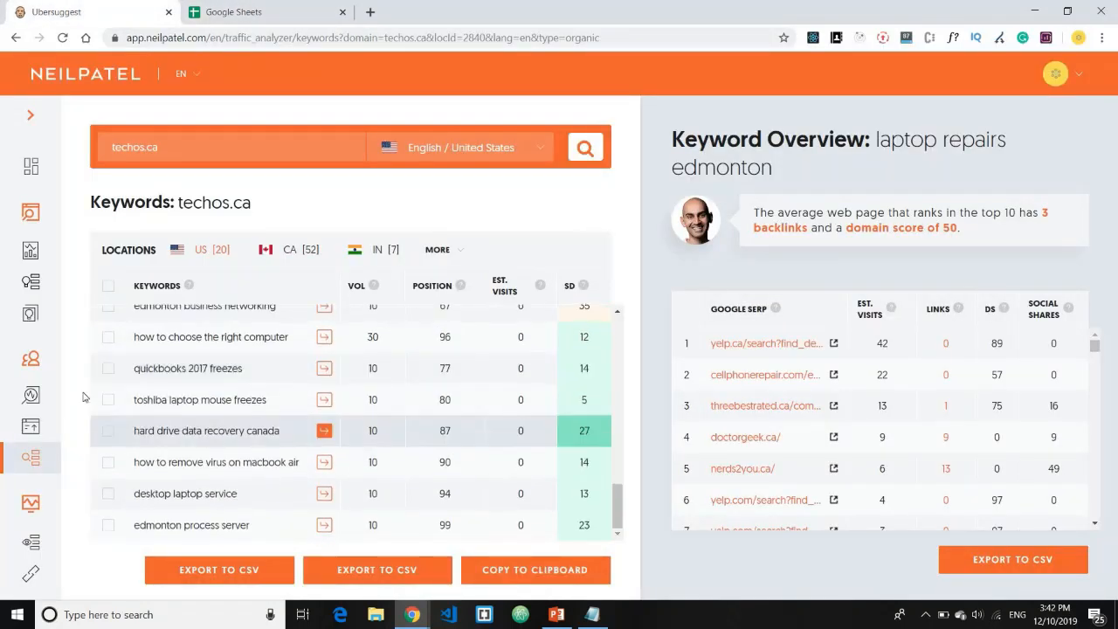
pyautogui.click(252, 569)
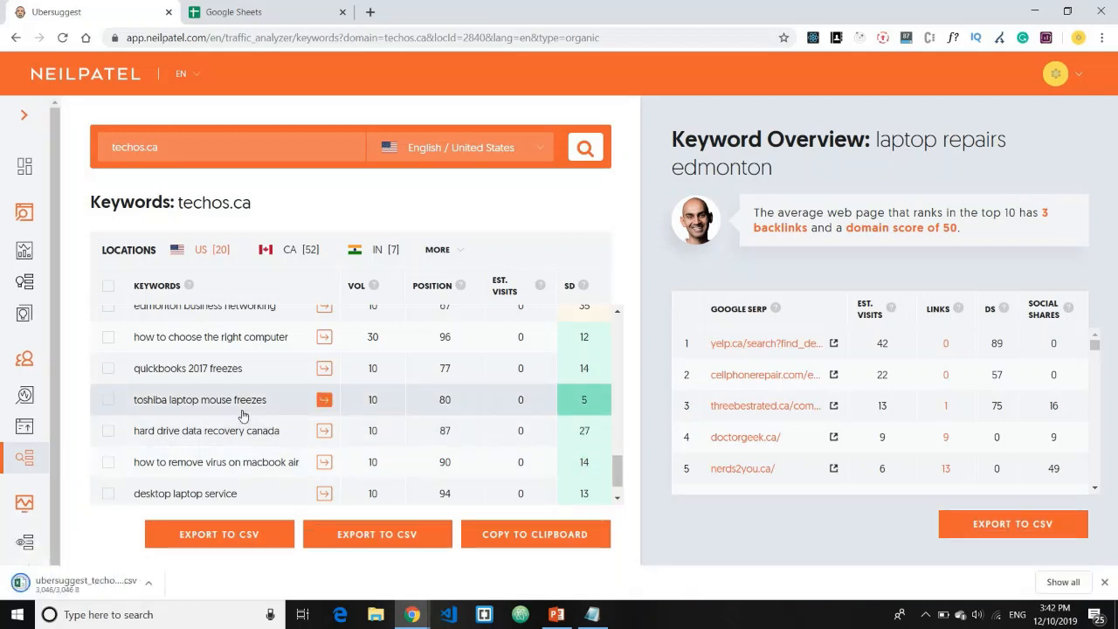
# Locate the downloaded ubersuggest_techos.ca file in its folder, put it on the Desktop and close the file window
pyautogui.click(150, 582)
pyautogui.click(189, 532)
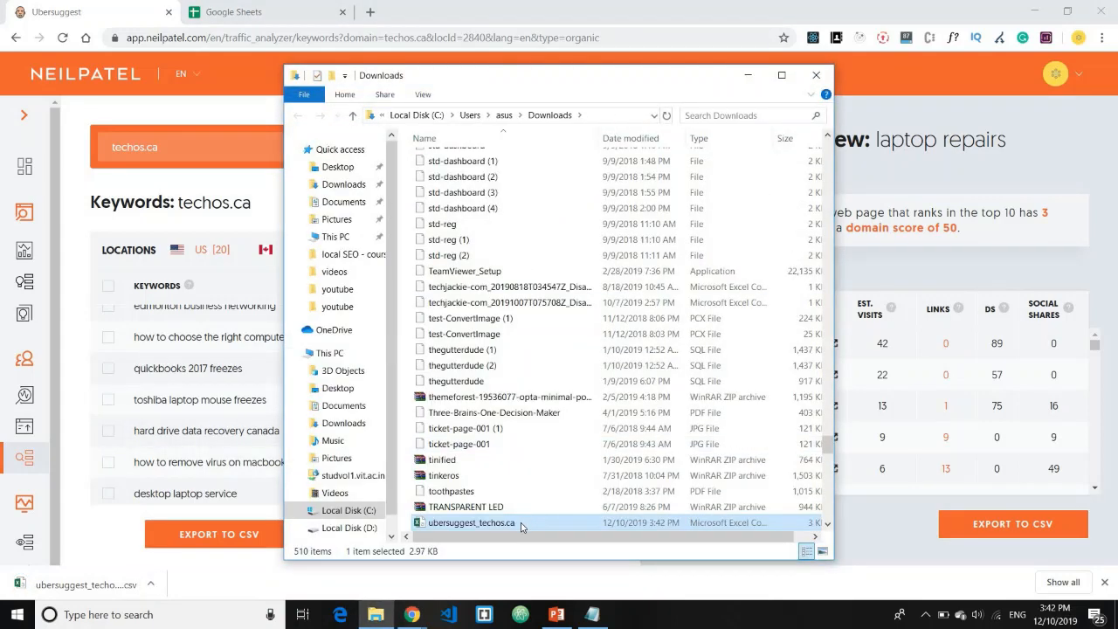
pyautogui.click(338, 168)
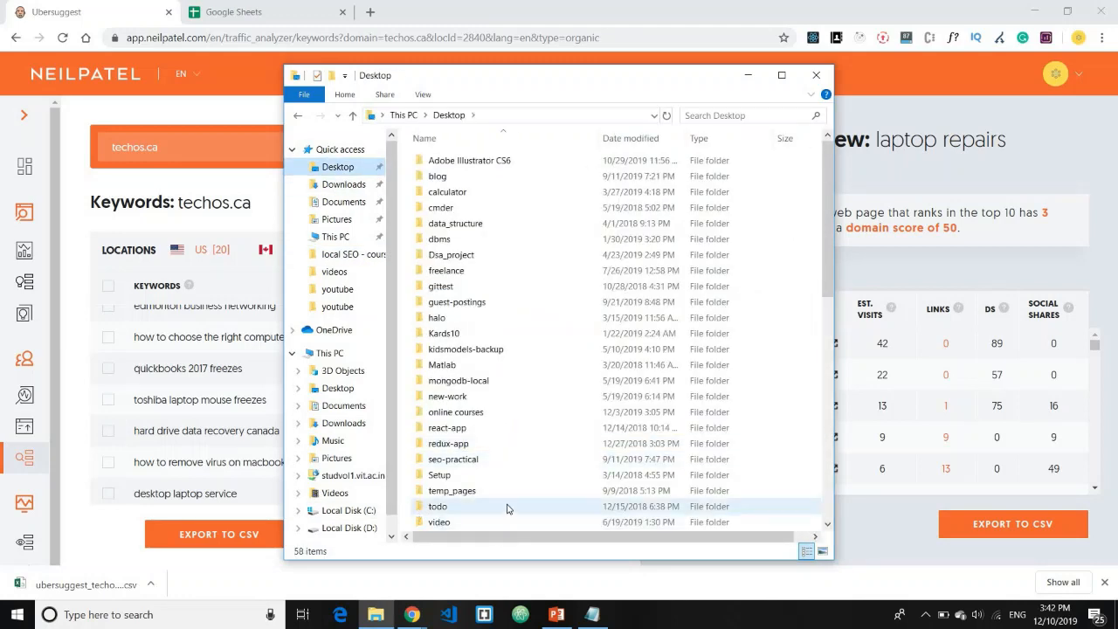
pyautogui.hotkey('ctrl', 'v')
pyautogui.click(816, 75)
# Create a blank spreadsheet in Google Sheets and start importing a file uploaded from the computer
pyautogui.click(320, 7)
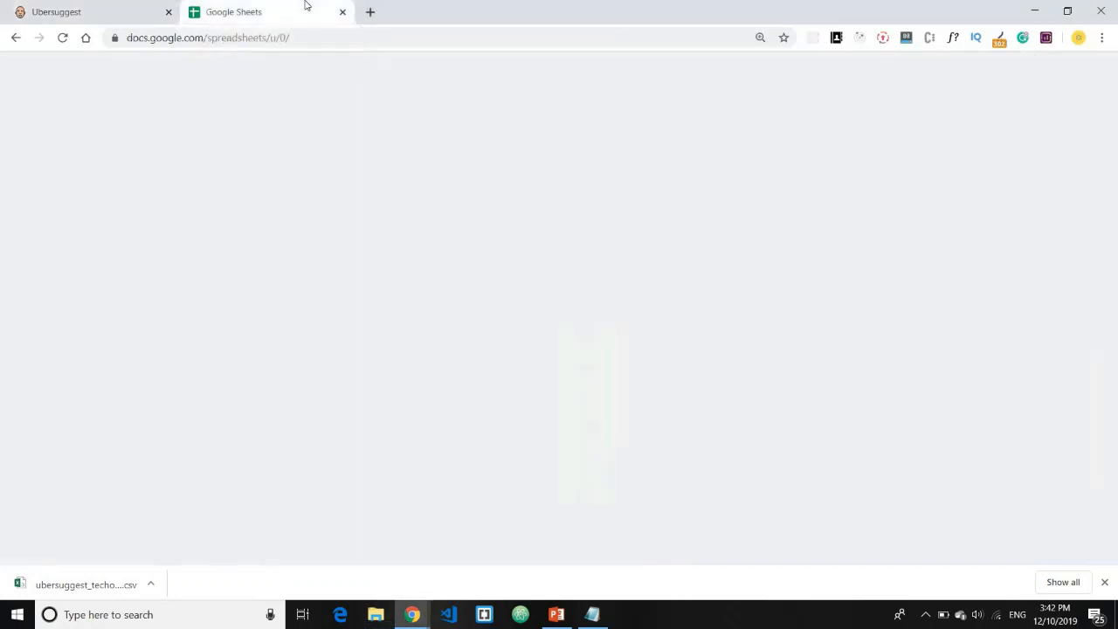
pyautogui.click(237, 221)
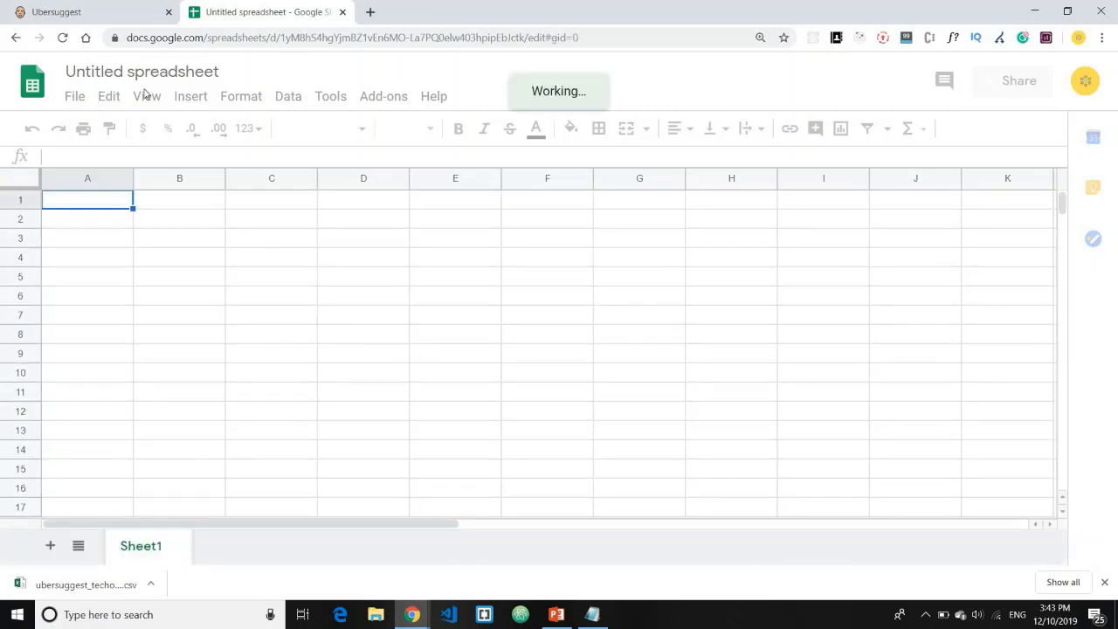
pyautogui.click(75, 98)
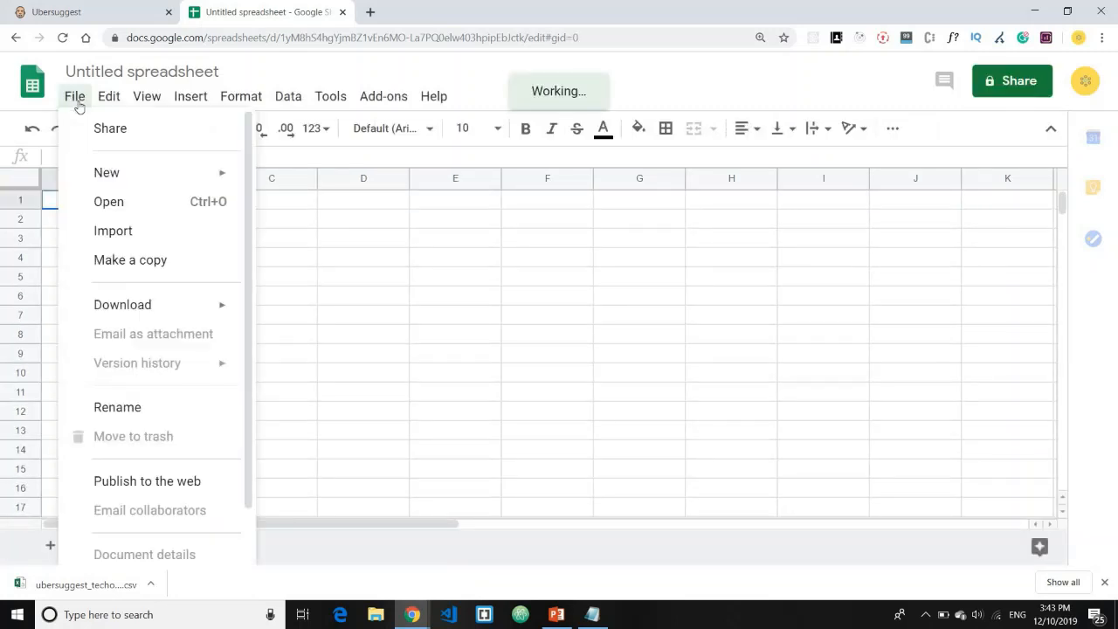
pyautogui.click(126, 233)
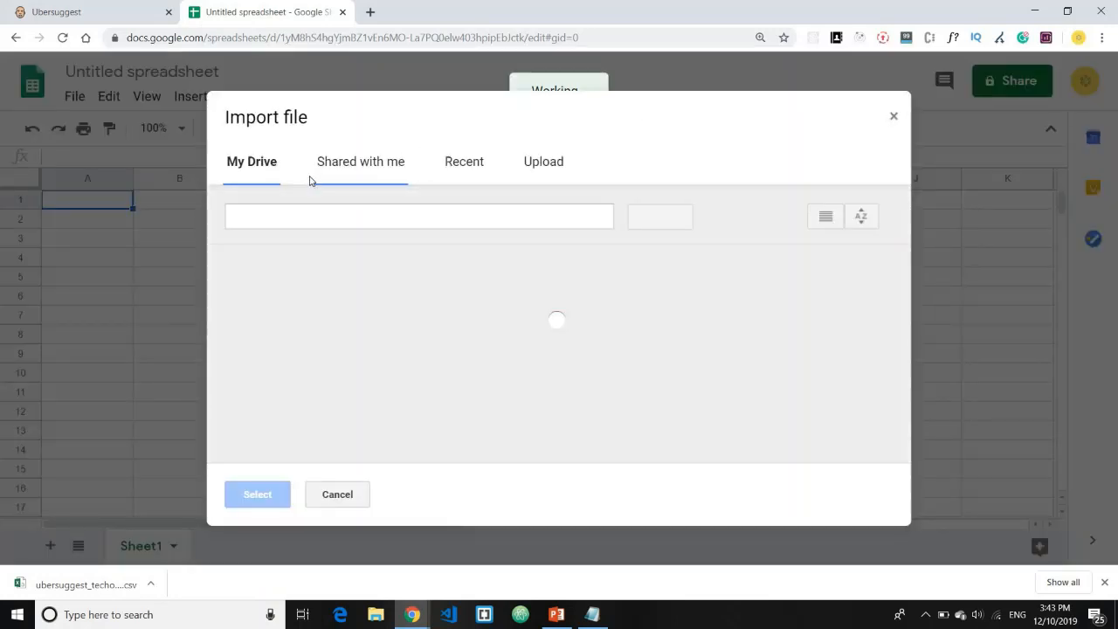
pyautogui.click(539, 171)
pyautogui.click(596, 353)
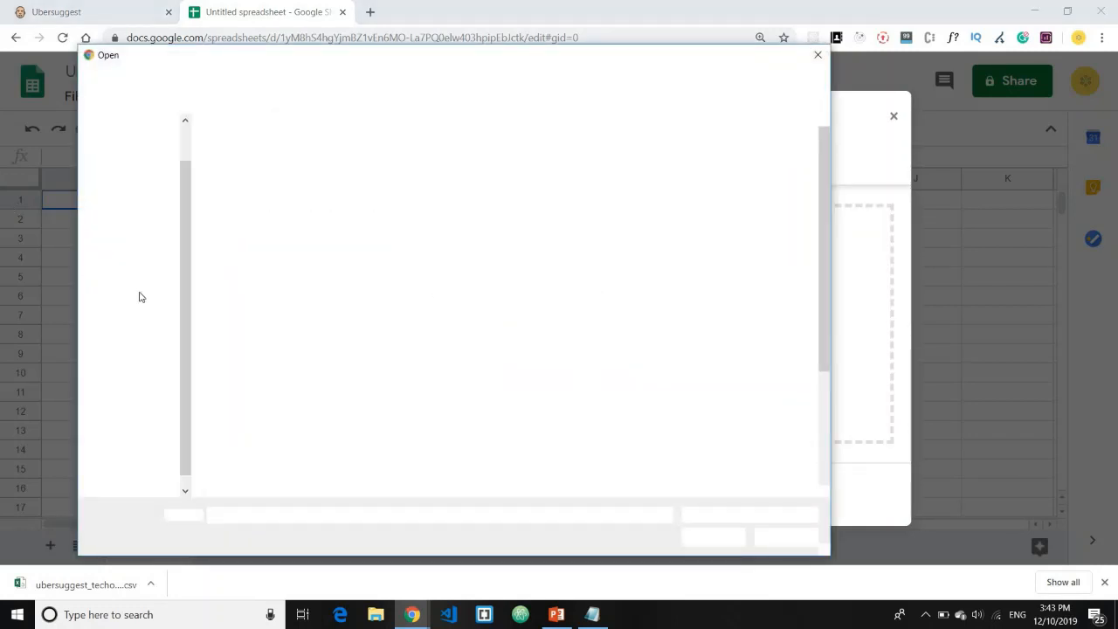
# Import ubersuggest_techos.ca.csv from the Desktop, replacing the spreadsheet and detecting the separator automatically
pyautogui.scroll(-2, 500, 387)
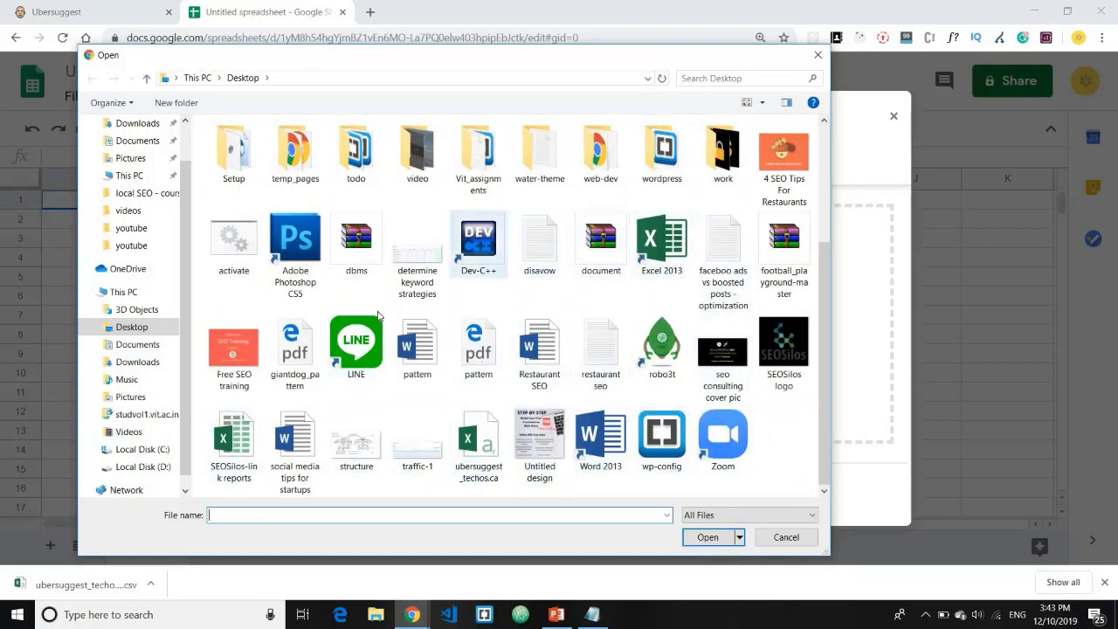
pyautogui.scroll(2, 513, 357)
pyautogui.scroll(-2, 511, 486)
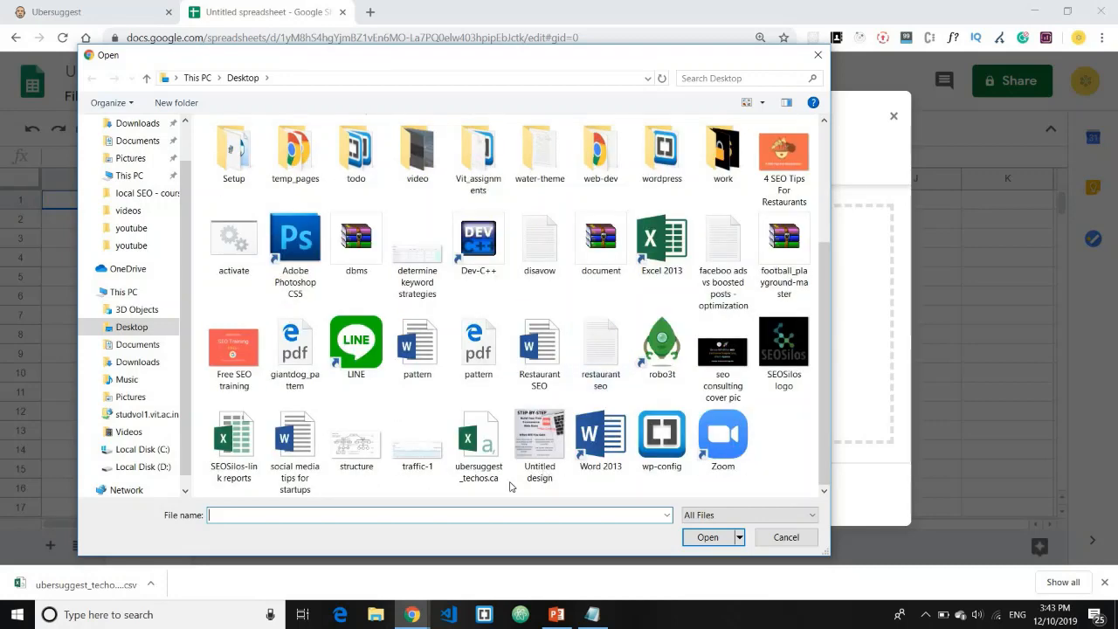
pyautogui.write('uber')
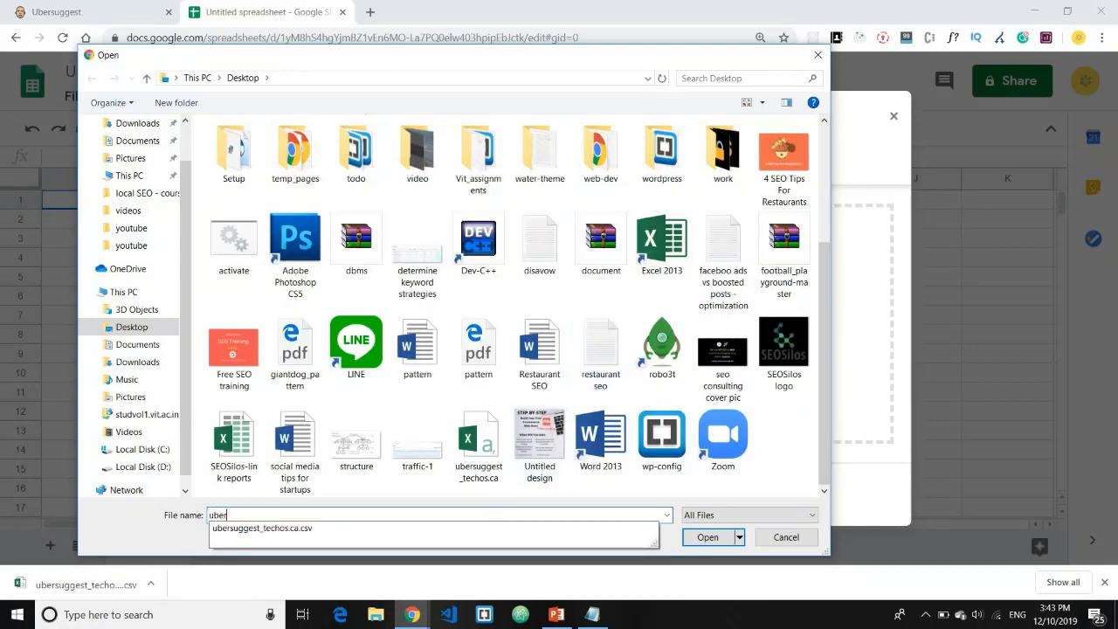
pyautogui.click(424, 530)
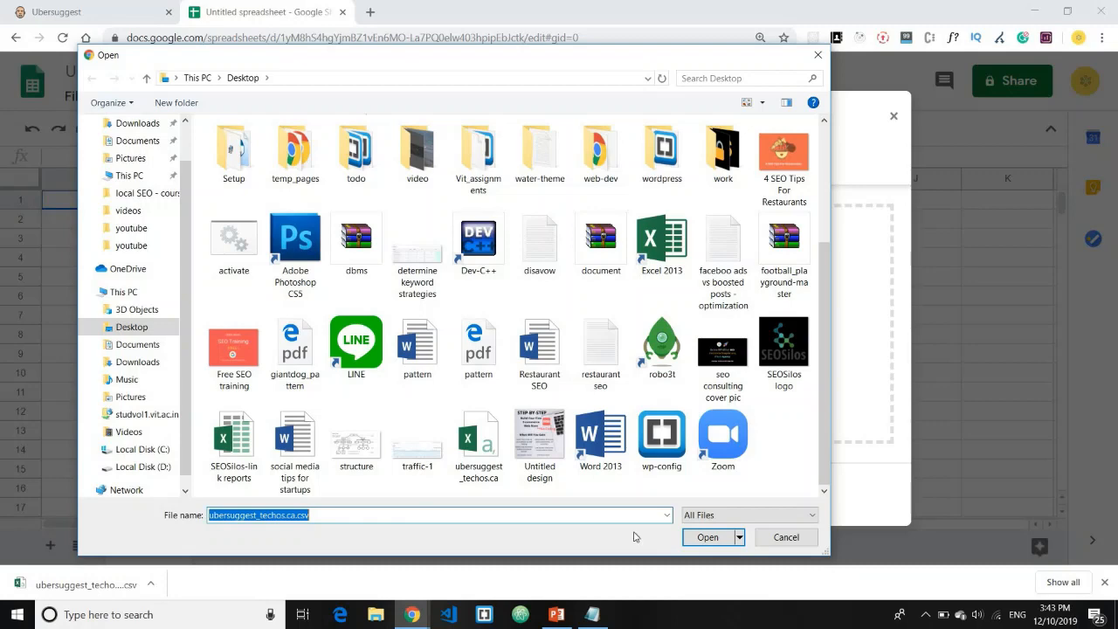
pyautogui.click(706, 538)
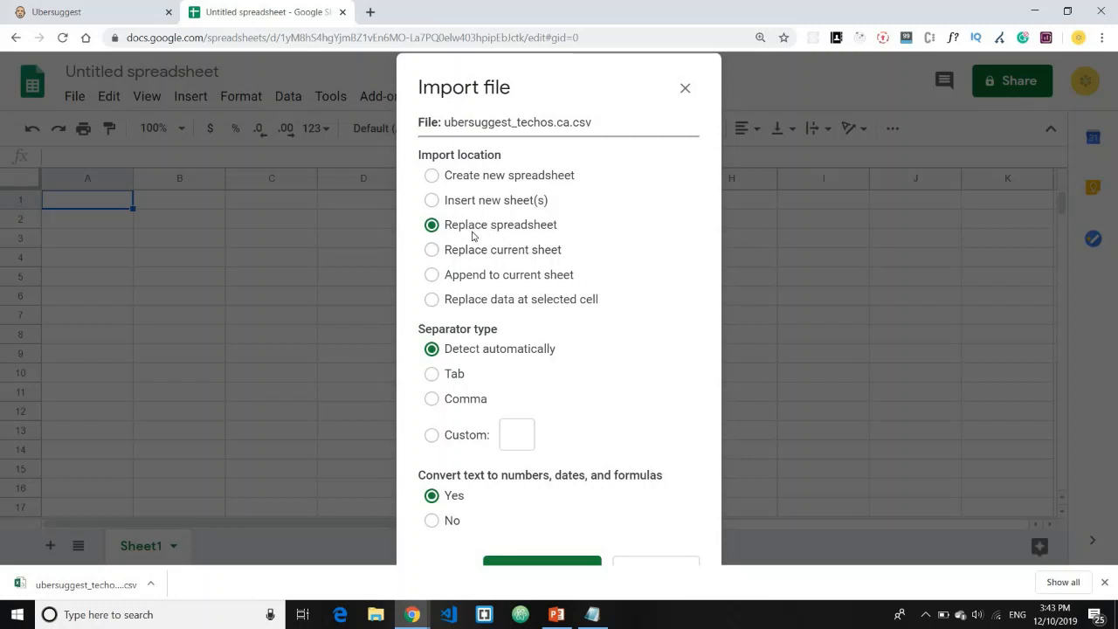
pyautogui.click(1106, 583)
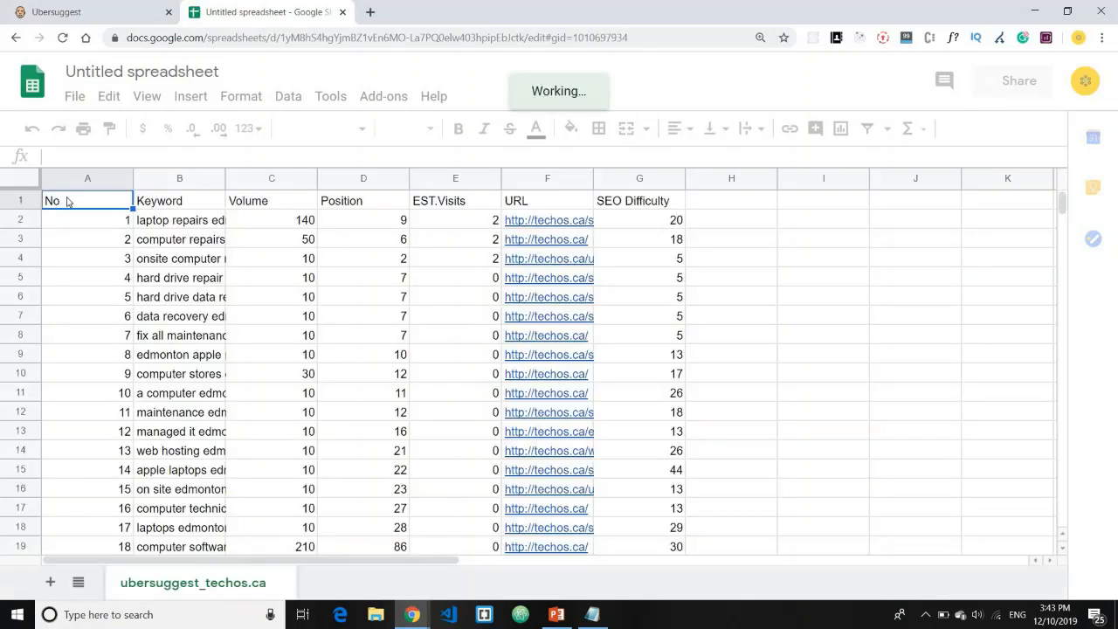
# Look through the imported keyword rows and widen the Keyword column slightly
pyautogui.scroll(-4, 601, 218)
pyautogui.moveTo(1060, 214)
pyautogui.mouseDown()
pyautogui.moveTo(1062, 375)
pyautogui.moveTo(1063, 194)
pyautogui.mouseUp()
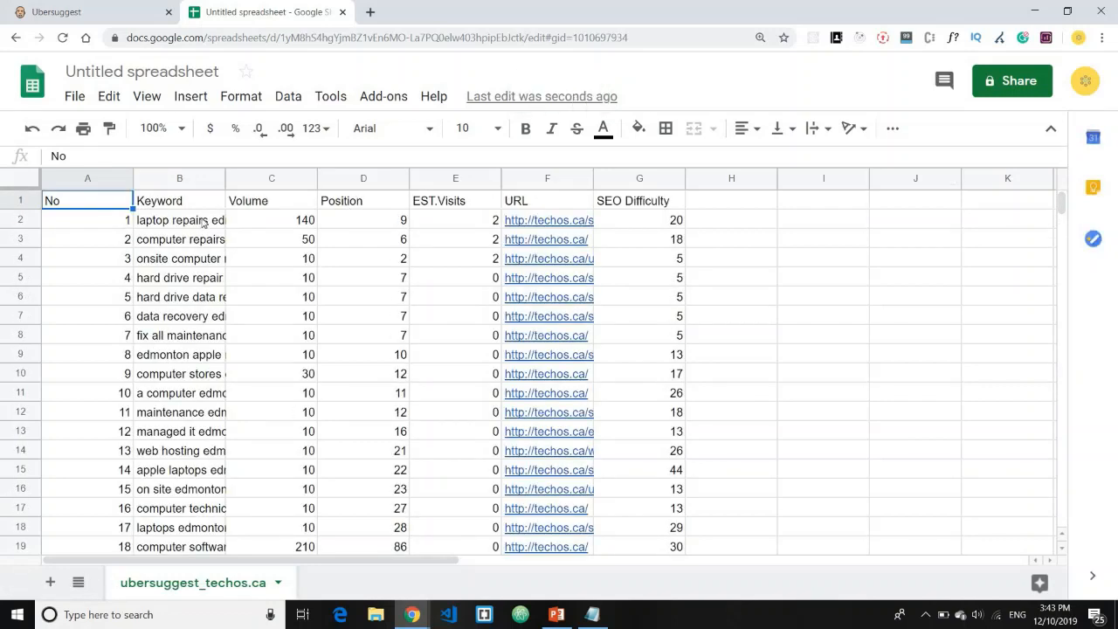
pyautogui.scroll(-6, 347, 281)
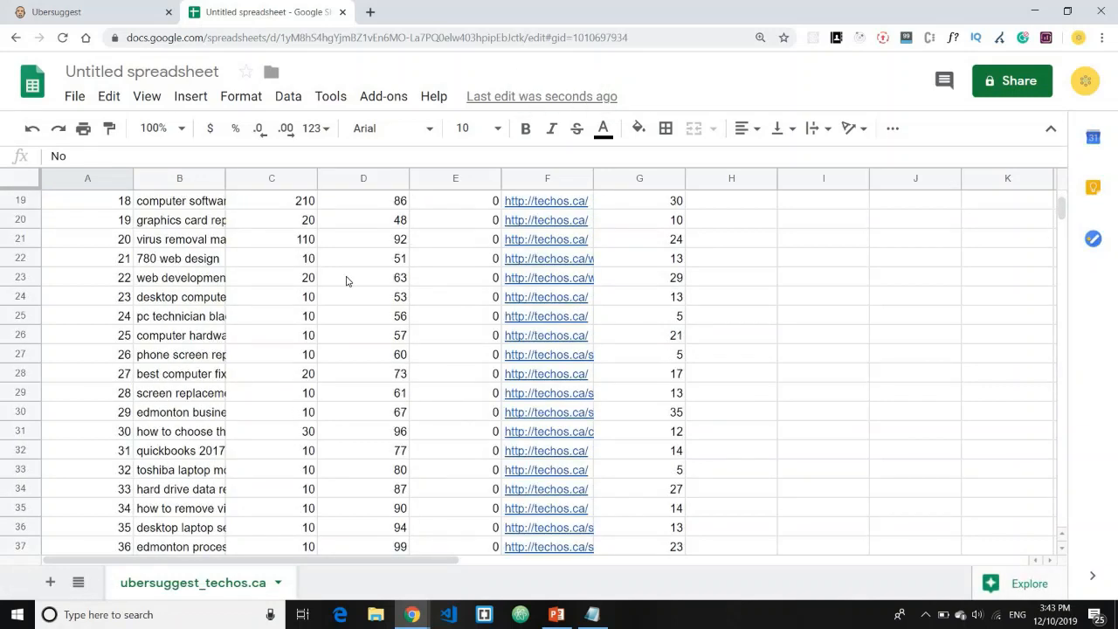
pyautogui.scroll(-8, 344, 282)
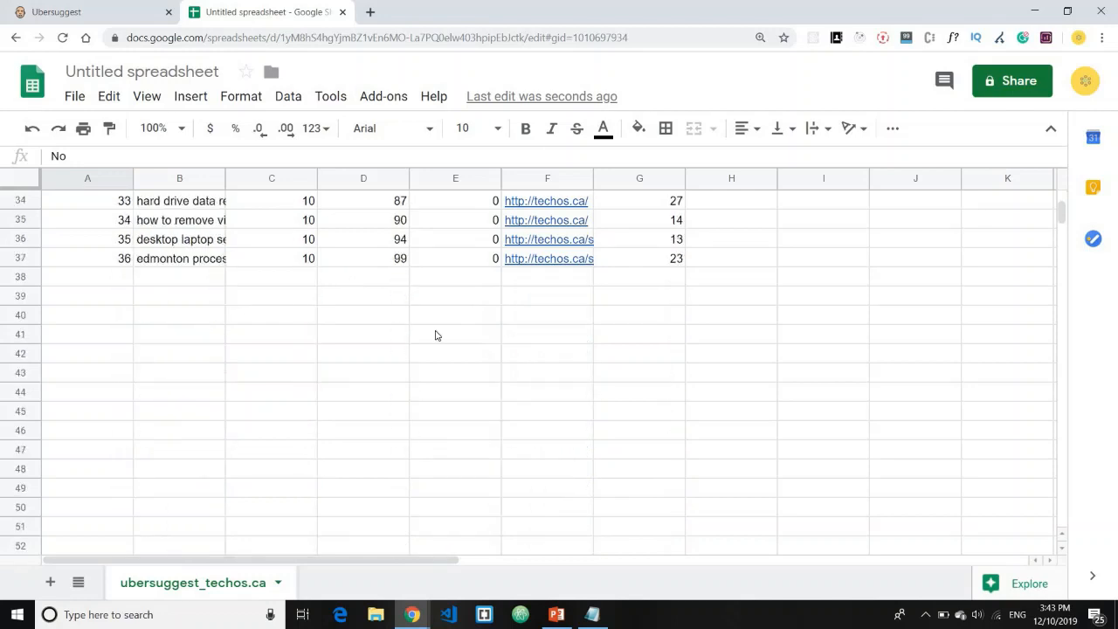
pyautogui.moveTo(1062, 218); pyautogui.dragTo(1063, 190)
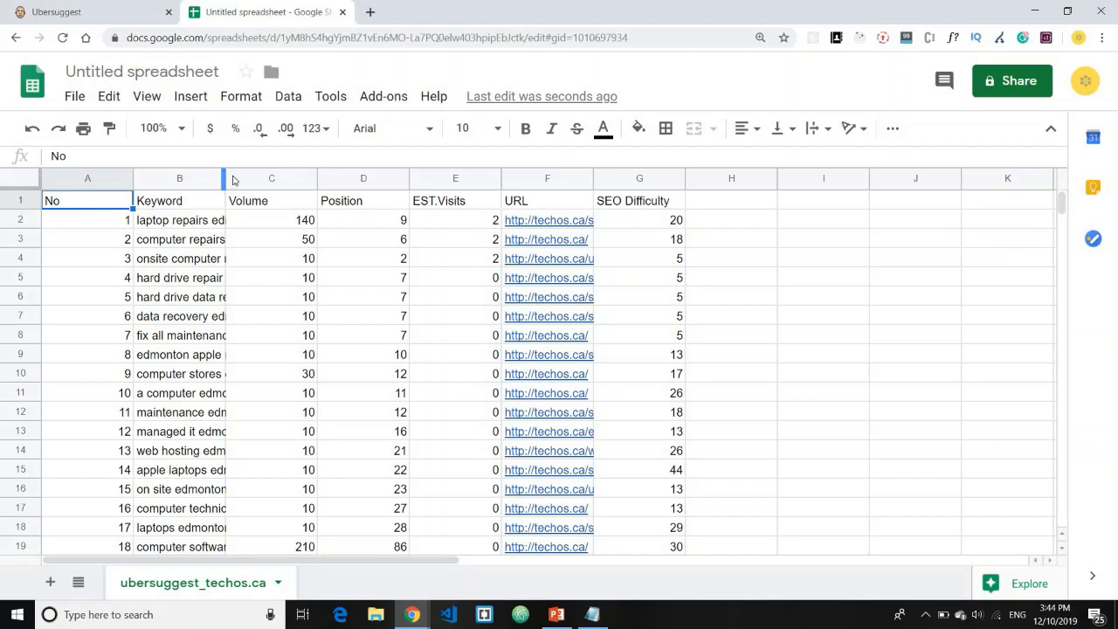
pyautogui.moveTo(232, 179); pyautogui.dragTo(257, 179)
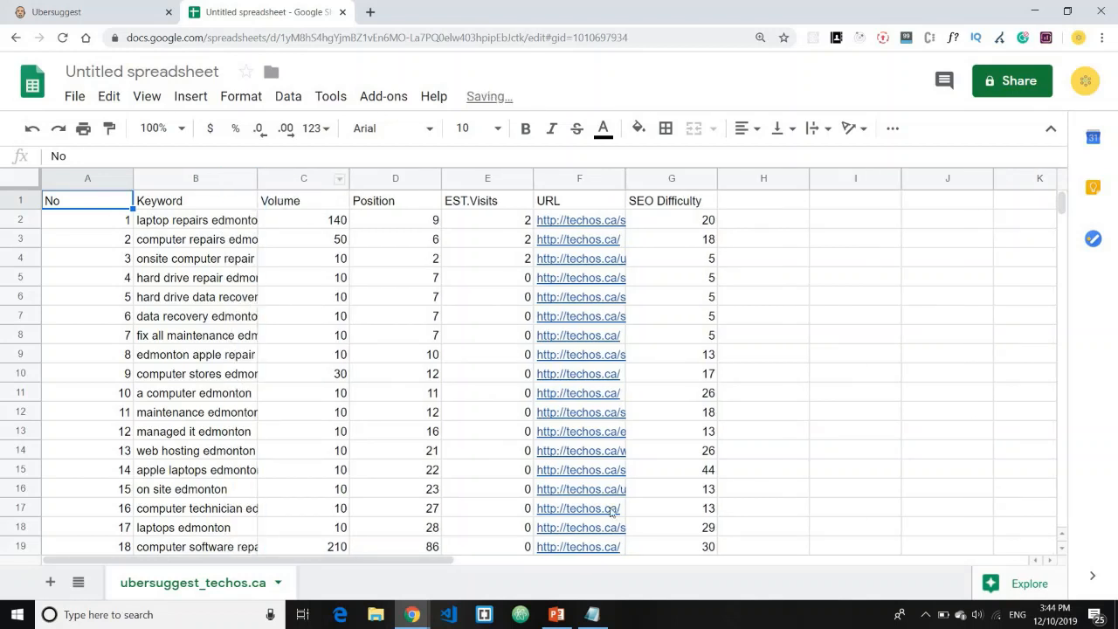
# Check step 3 of the research notes in Notepad, about cleaning out unnecessary keywords, and minimize the notes
pyautogui.click(596, 613)
pyautogui.click(367, 274)
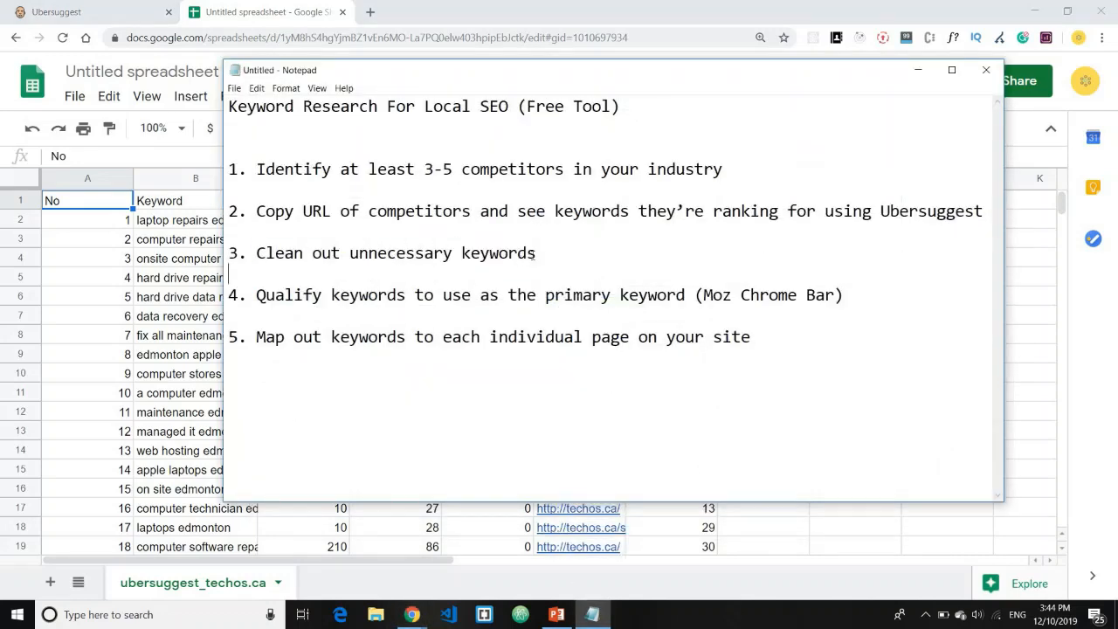
pyautogui.moveTo(535, 253); pyautogui.dragTo(263, 253)
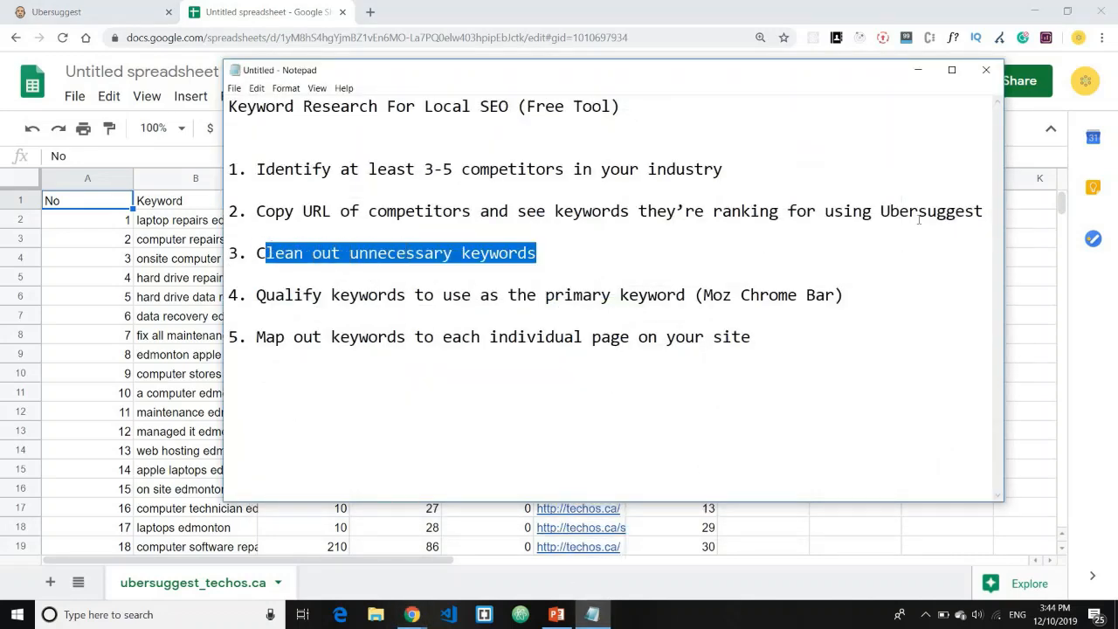
pyautogui.click(918, 70)
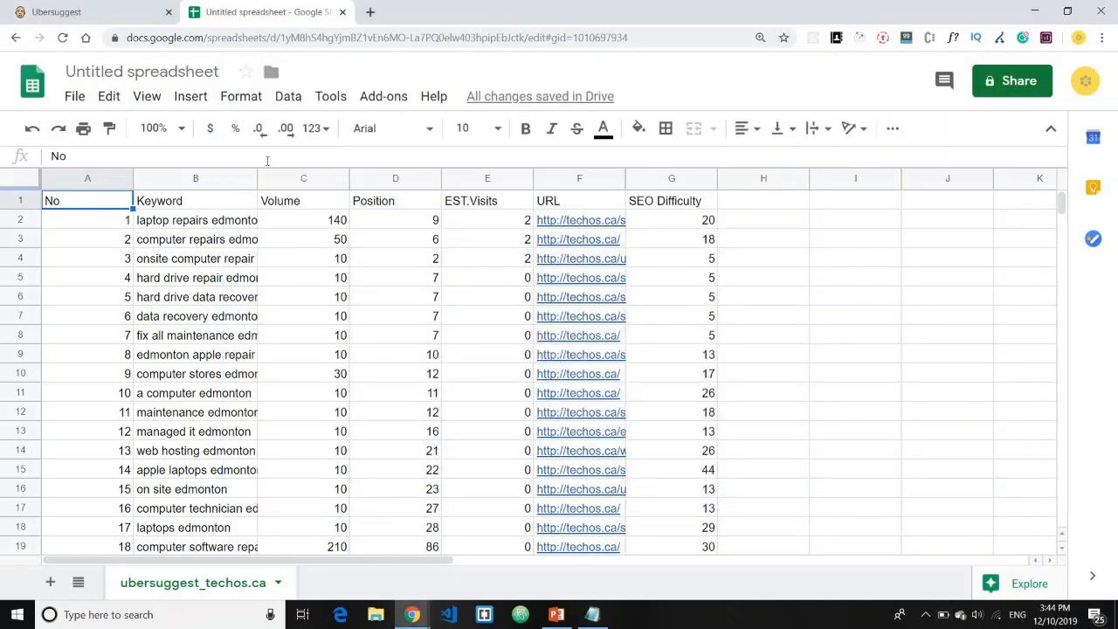
# Widen the Keyword column until the full keyword phrases fit and review the list for irrelevant keywords
pyautogui.moveTo(256, 172); pyautogui.dragTo(320, 171)
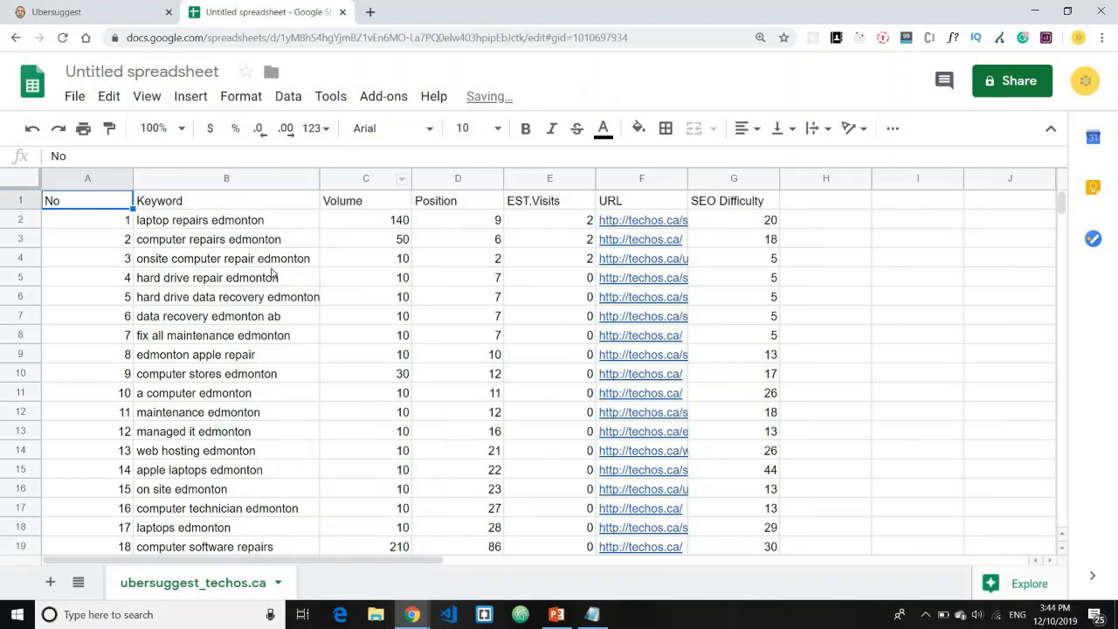
pyautogui.scroll(-1, 273, 276)
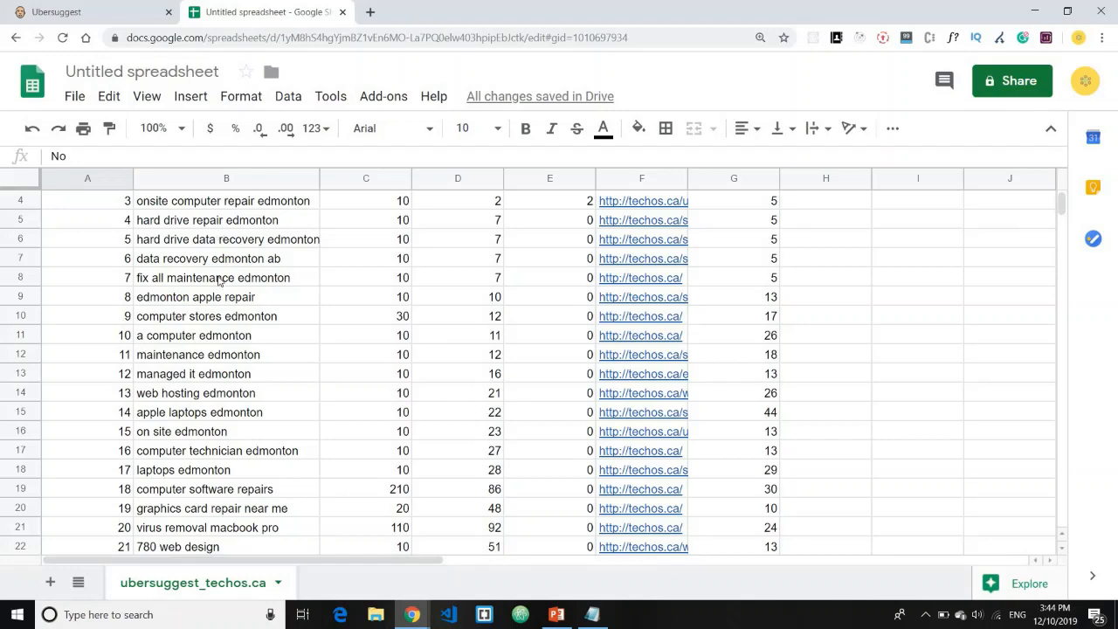
pyautogui.scroll(-4, 219, 279)
pyautogui.scroll(1, 230, 327)
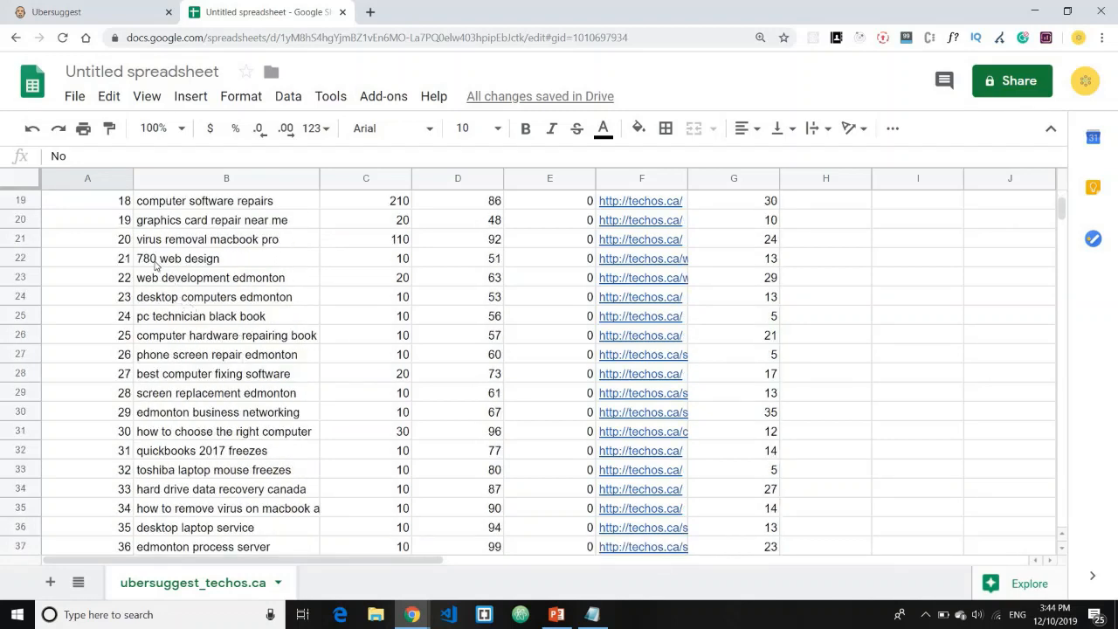
pyautogui.moveTo(172, 271); pyautogui.dragTo(258, 437)
pyautogui.click(198, 371)
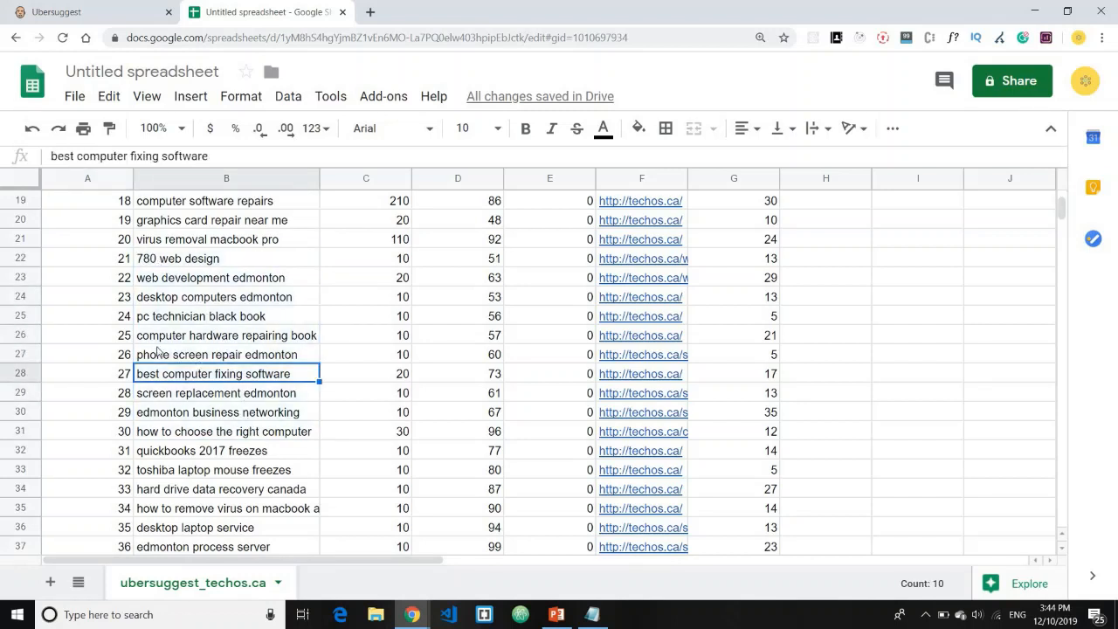
# Clear the phone screen repair edmonton row and the keyword data below it, in columns B to G down to row 37
pyautogui.click(145, 357)
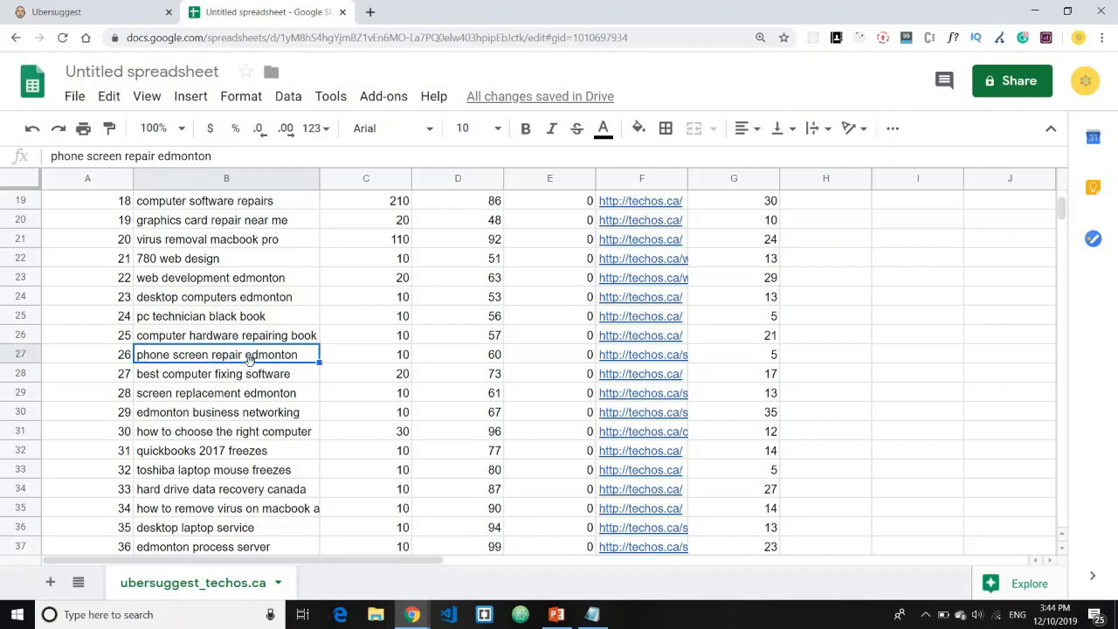
pyautogui.click(22, 353)
pyautogui.press('Delete')
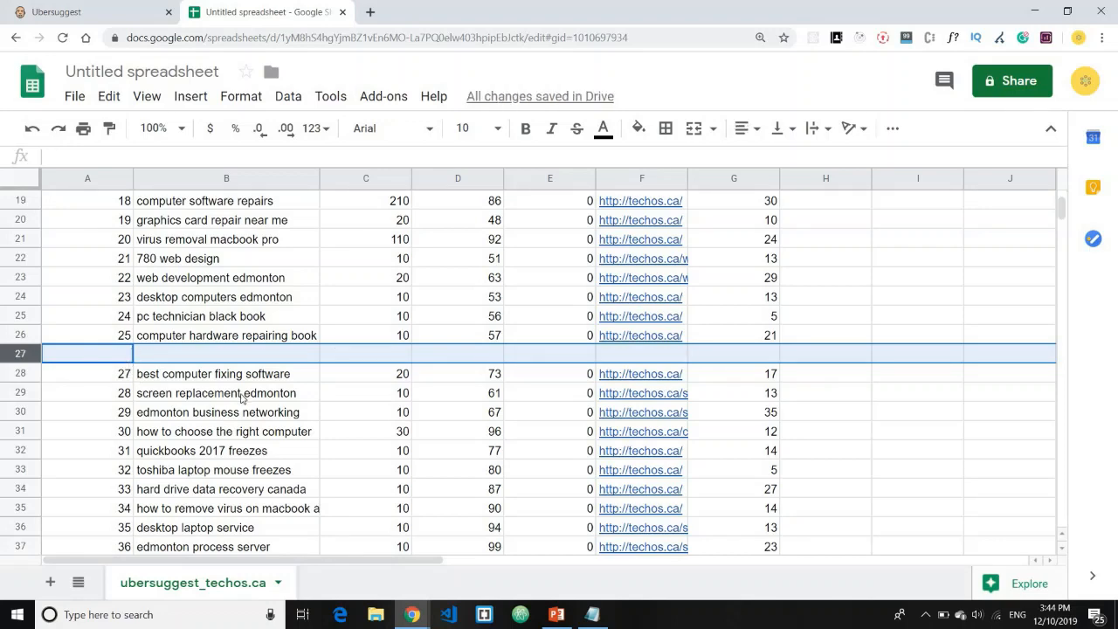
pyautogui.scroll(-1, 243, 397)
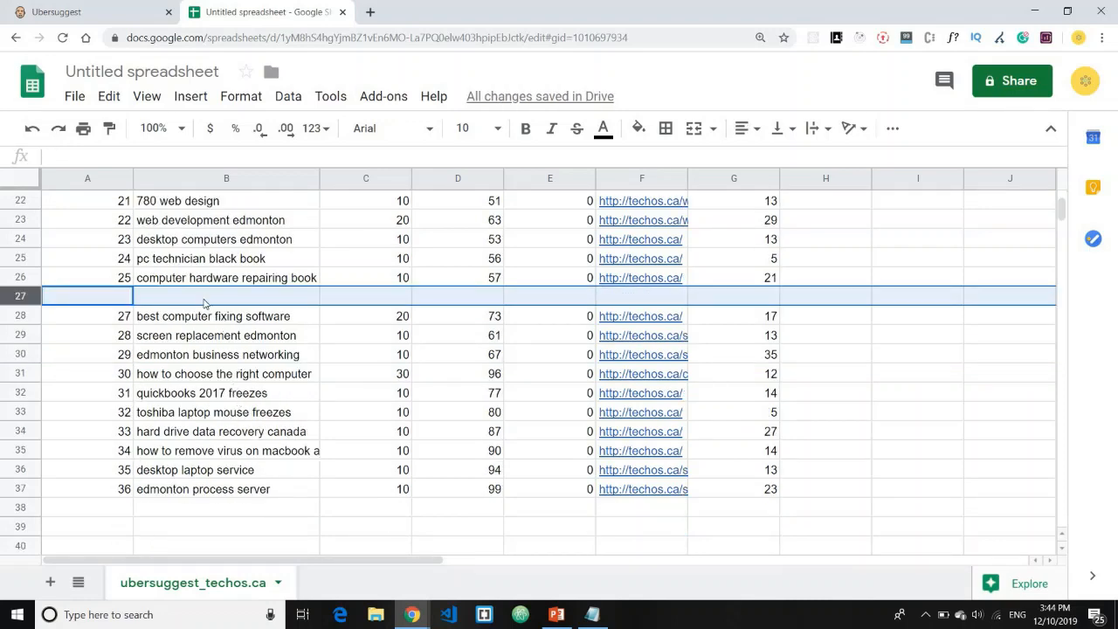
pyautogui.moveTo(210, 296)
pyautogui.mouseDown()
pyautogui.moveTo(229, 433)
pyautogui.moveTo(690, 502)
pyautogui.moveTo(731, 507)
pyautogui.moveTo(735, 493)
pyautogui.mouseUp()
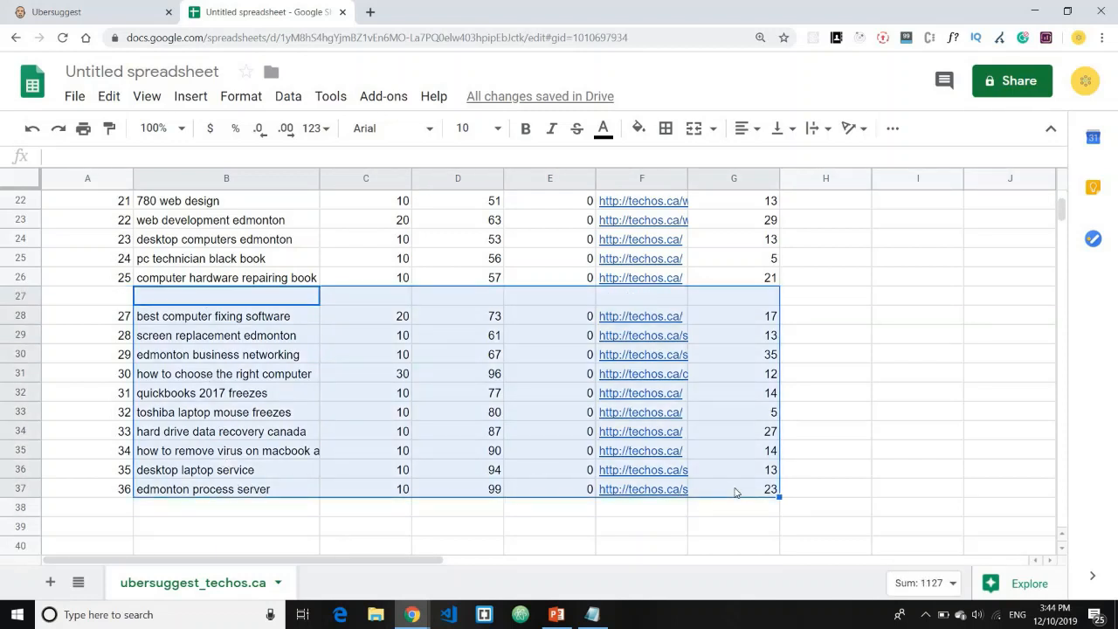
pyautogui.press('Delete')
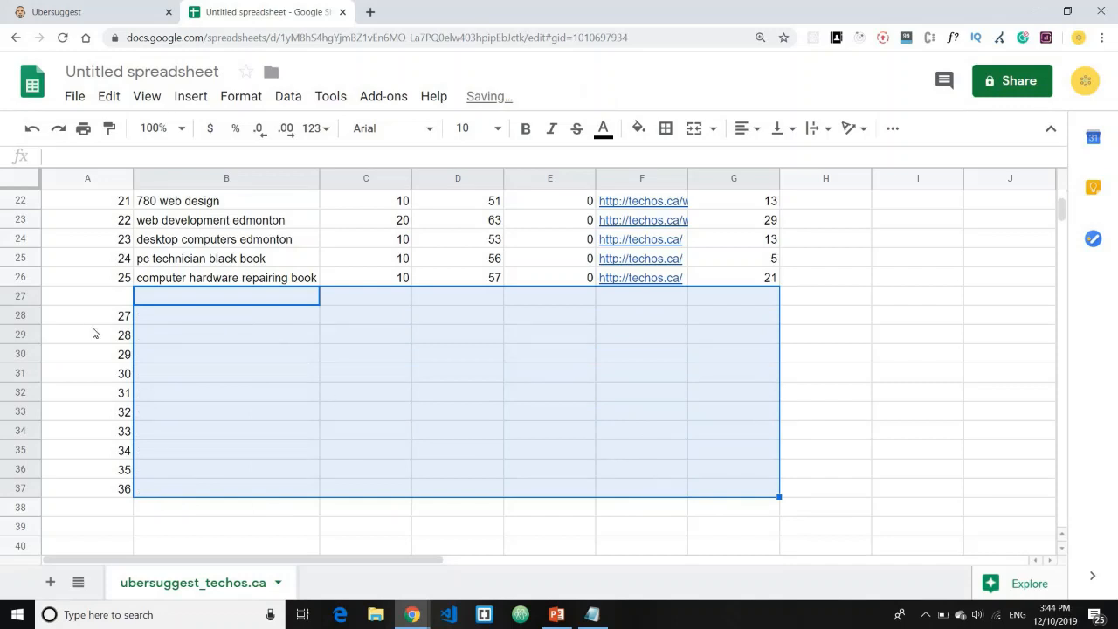
# Clear the leftover row numbers and empty cells in A27 to G37 below the remaining keywords and return to the sheet's first rows
pyautogui.moveTo(103, 296); pyautogui.dragTo(751, 492)
pyautogui.press('Delete')
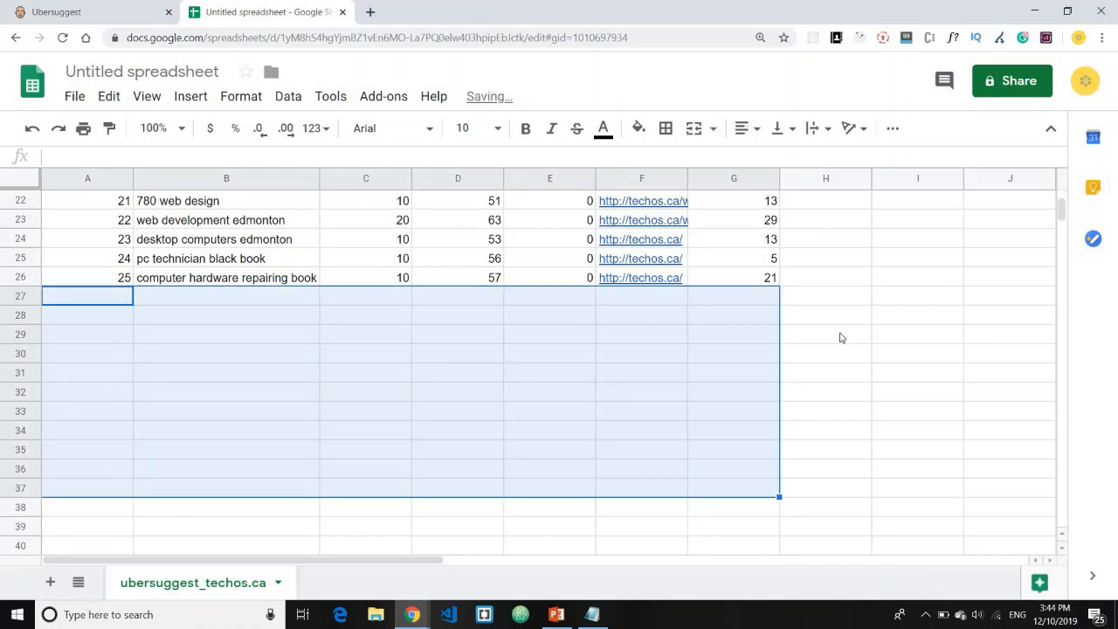
pyautogui.click(841, 338)
pyautogui.scroll(7, 589, 392)
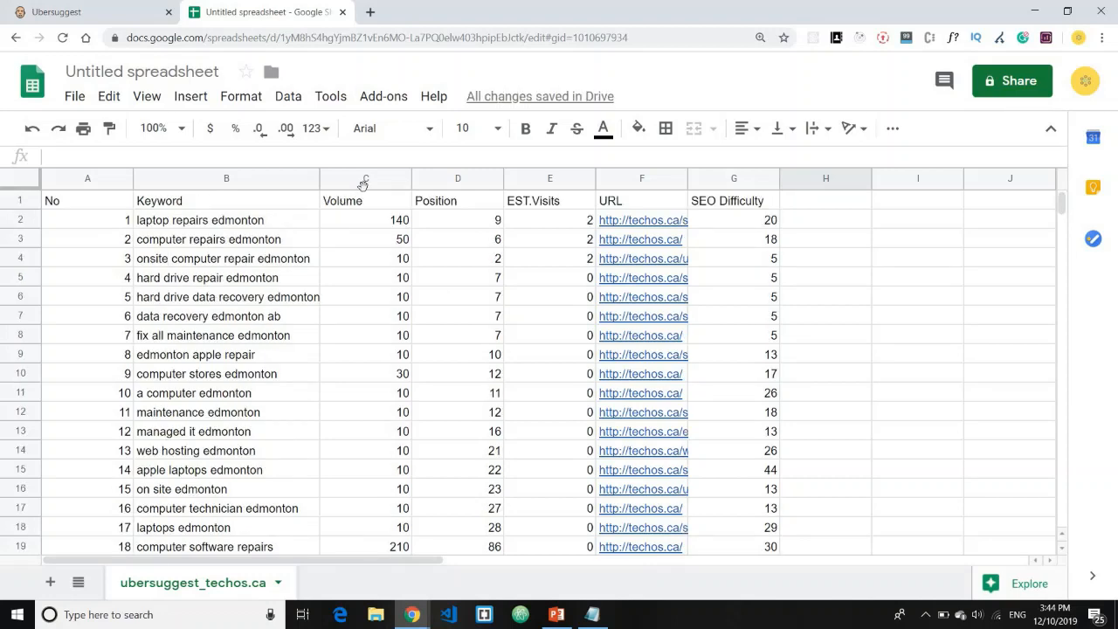
# Check step 4 of the research notes in Notepad, about qualifying primary keywords with the Moz Chrome Bar, and minimize the notes
pyautogui.click(592, 614)
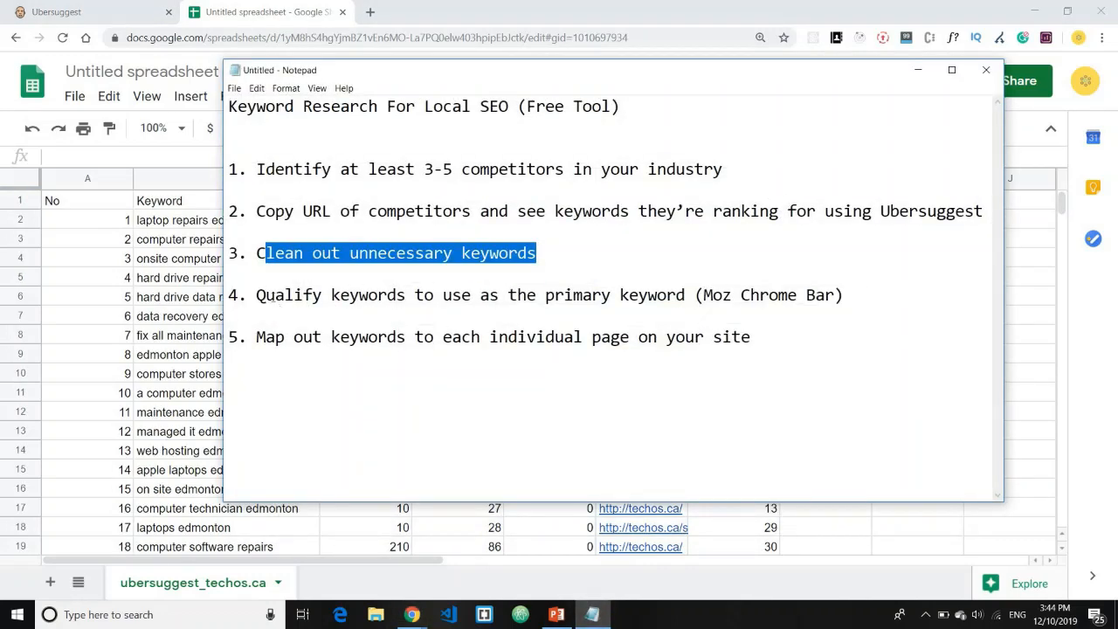
pyautogui.moveTo(265, 295); pyautogui.dragTo(704, 307)
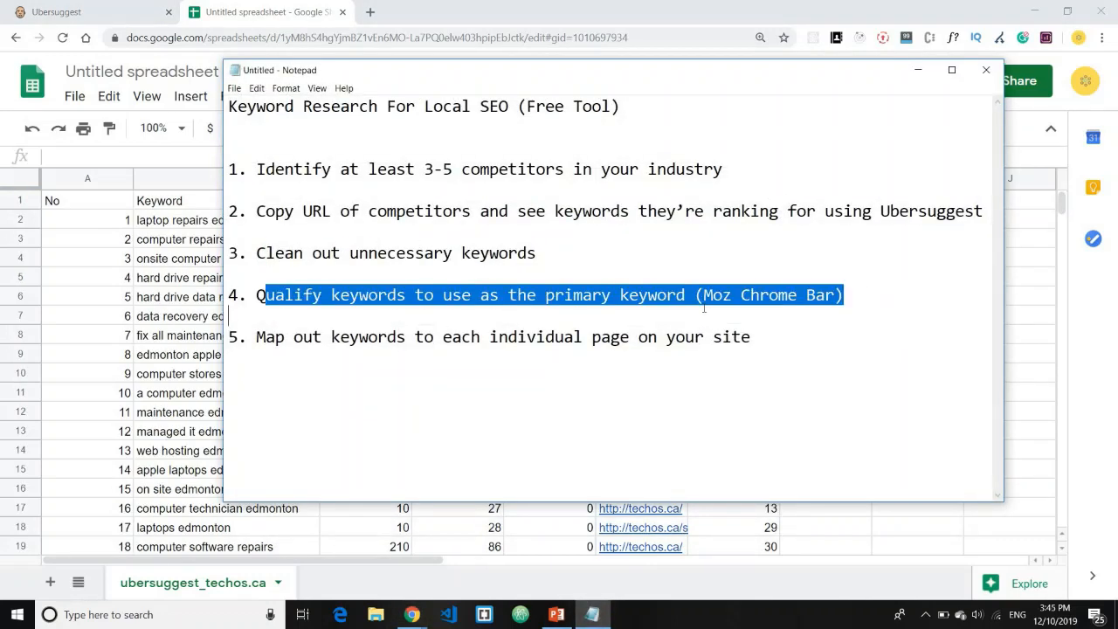
pyautogui.click(827, 297)
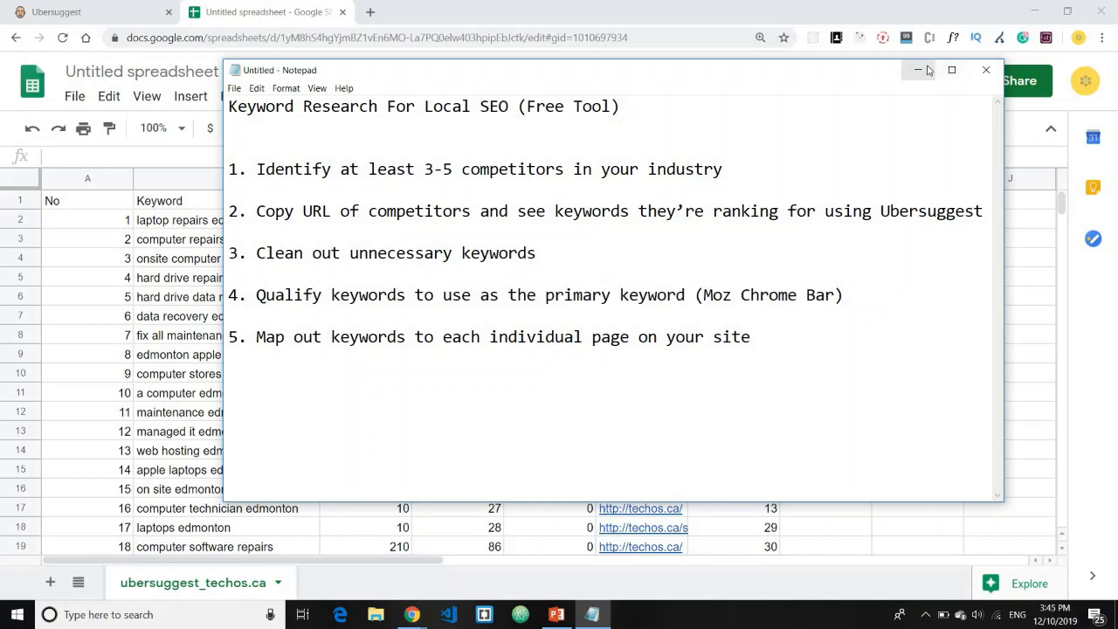
pyautogui.moveTo(845, 299); pyautogui.dragTo(647, 297)
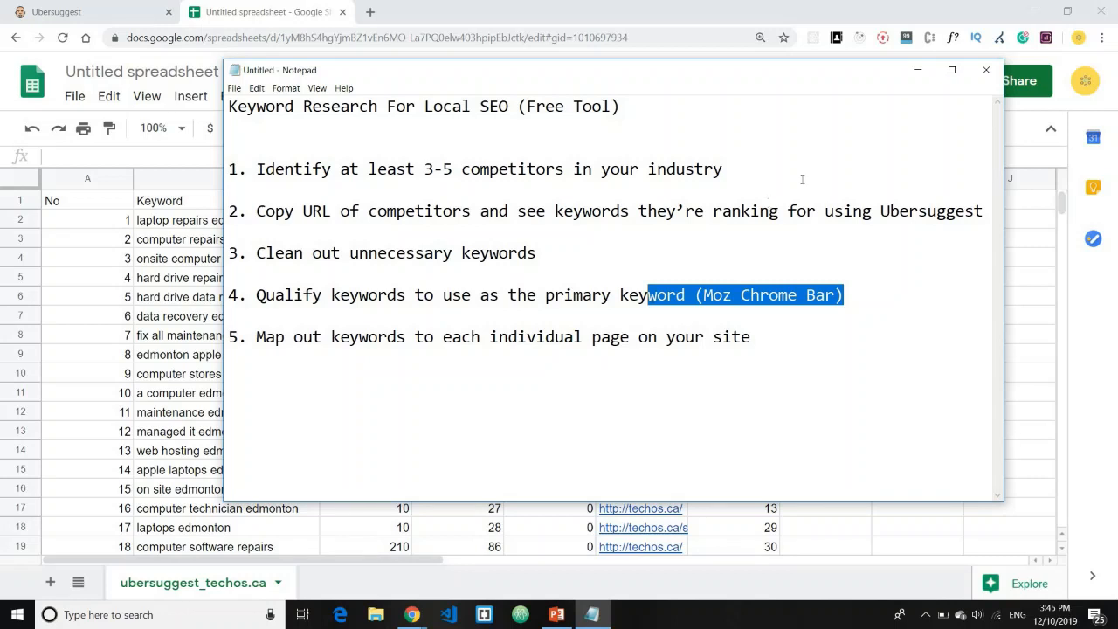
pyautogui.click(732, 307)
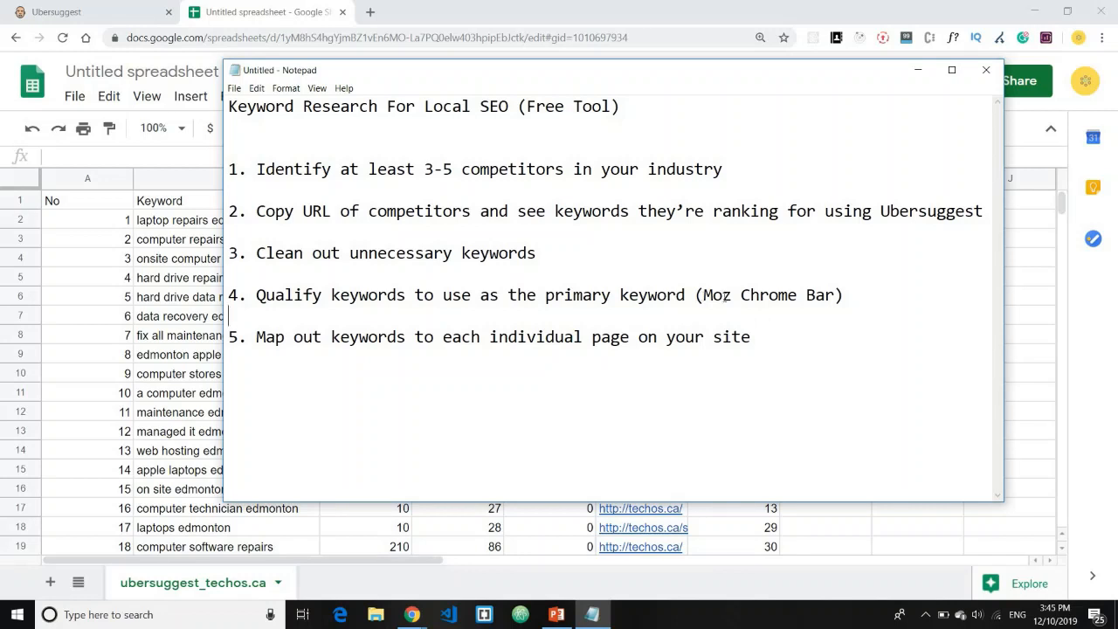
pyautogui.moveTo(696, 295); pyautogui.dragTo(837, 295)
pyautogui.click(837, 295)
pyautogui.click(916, 70)
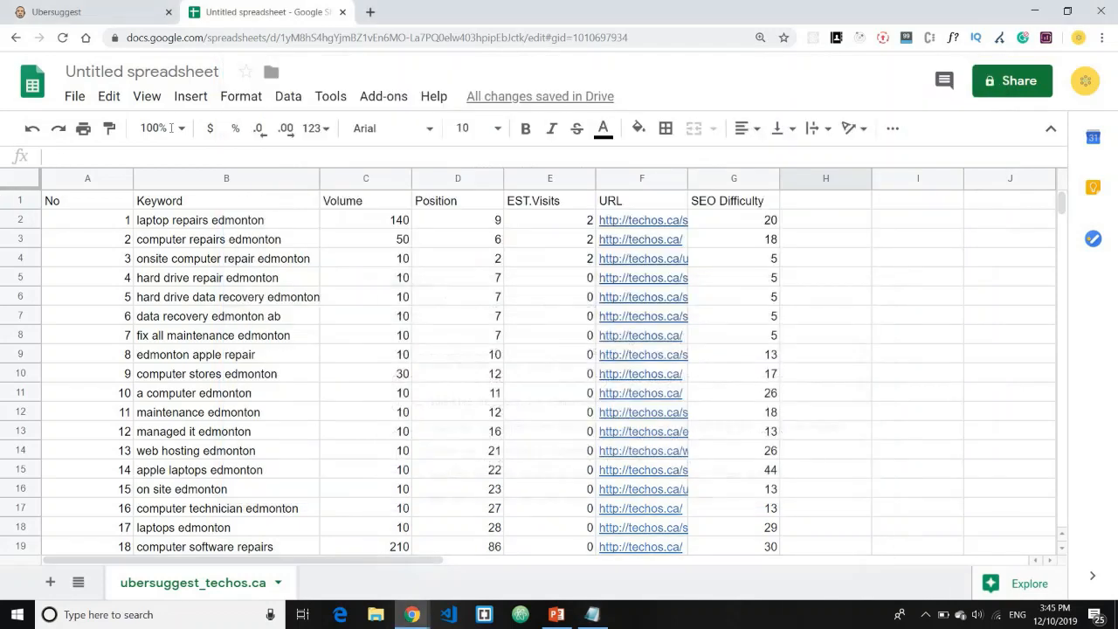
# Search Google for moz free chrome in a new browser tab
pyautogui.click(371, 12)
pyautogui.write('moz f')
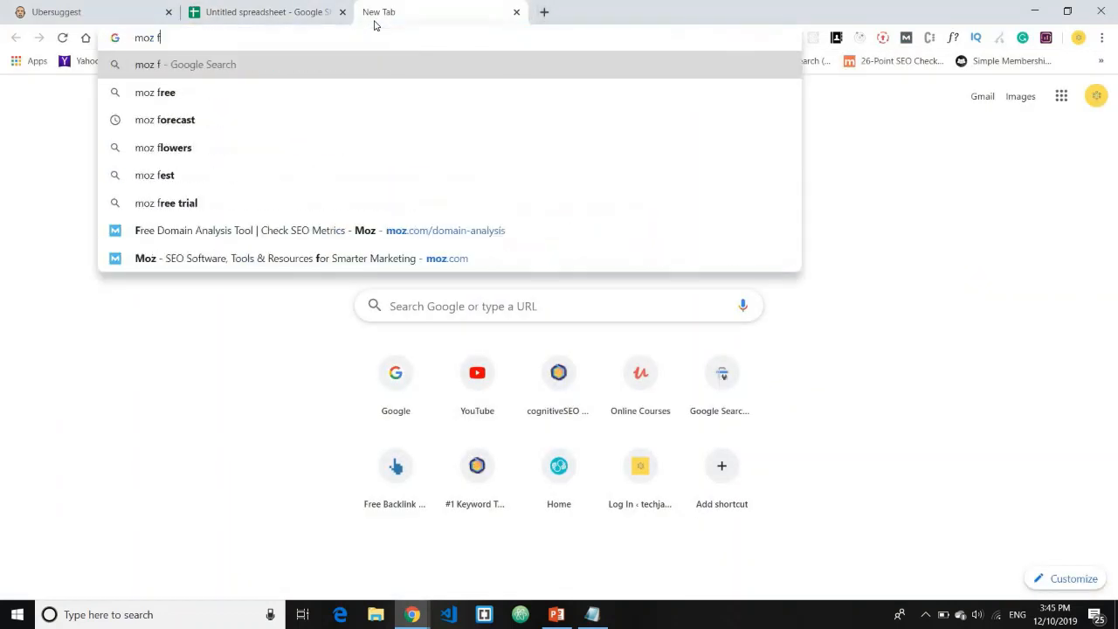
pyautogui.press('BackSpace')
pyautogui.write('free chr')
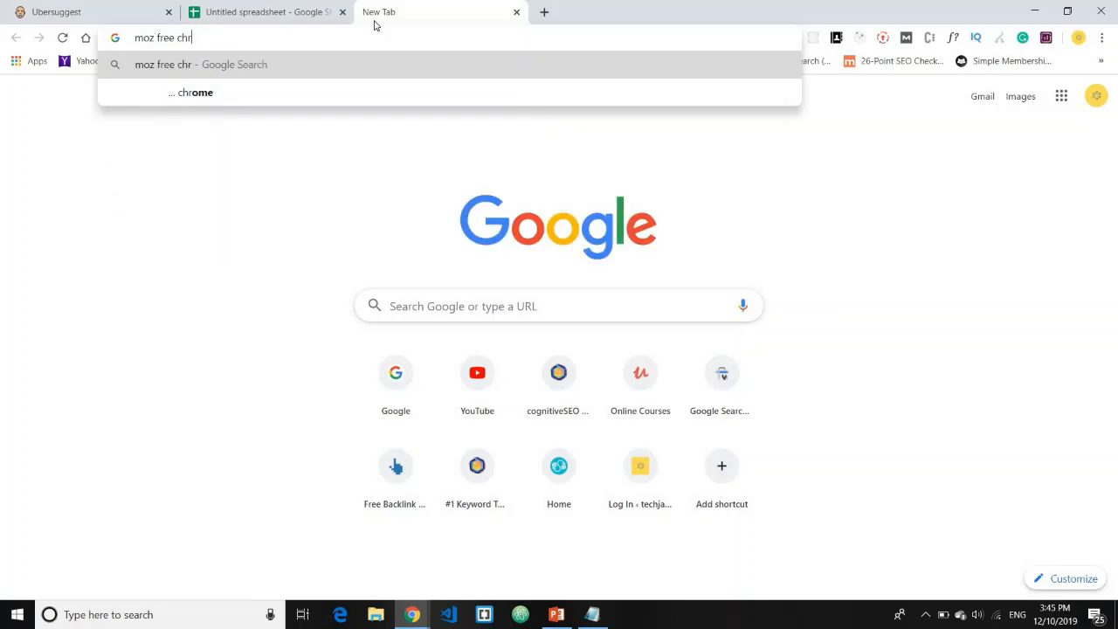
pyautogui.press('Down')
pyautogui.press('Return')
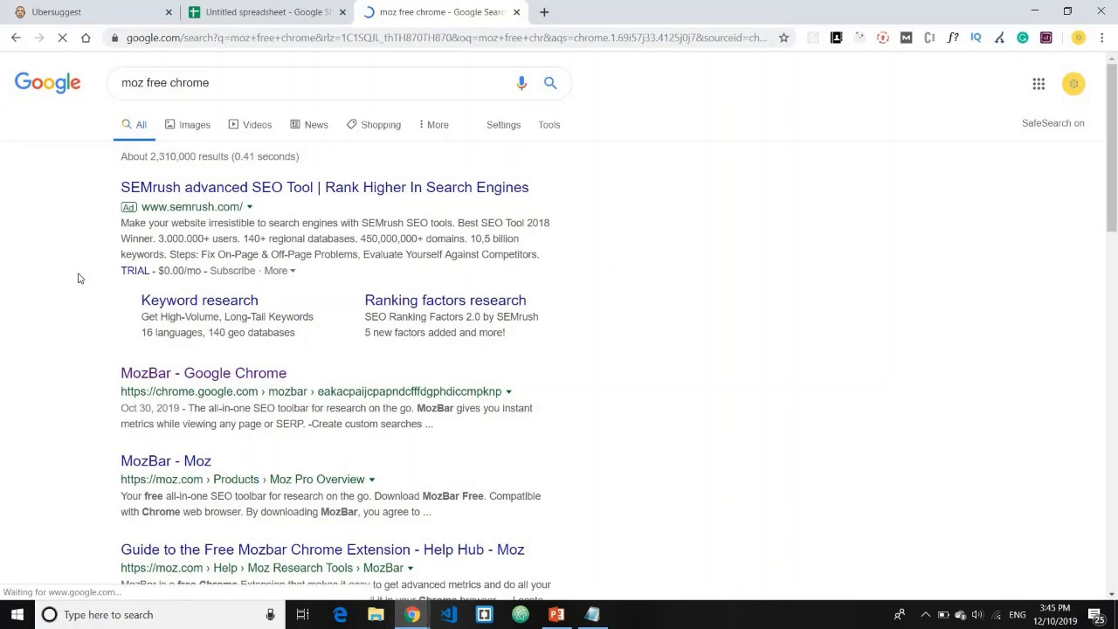
# View the MozBar extension's Chrome Web Store page from the search results and close it
pyautogui.scroll(-2, 182, 236)
pyautogui.click(200, 236)
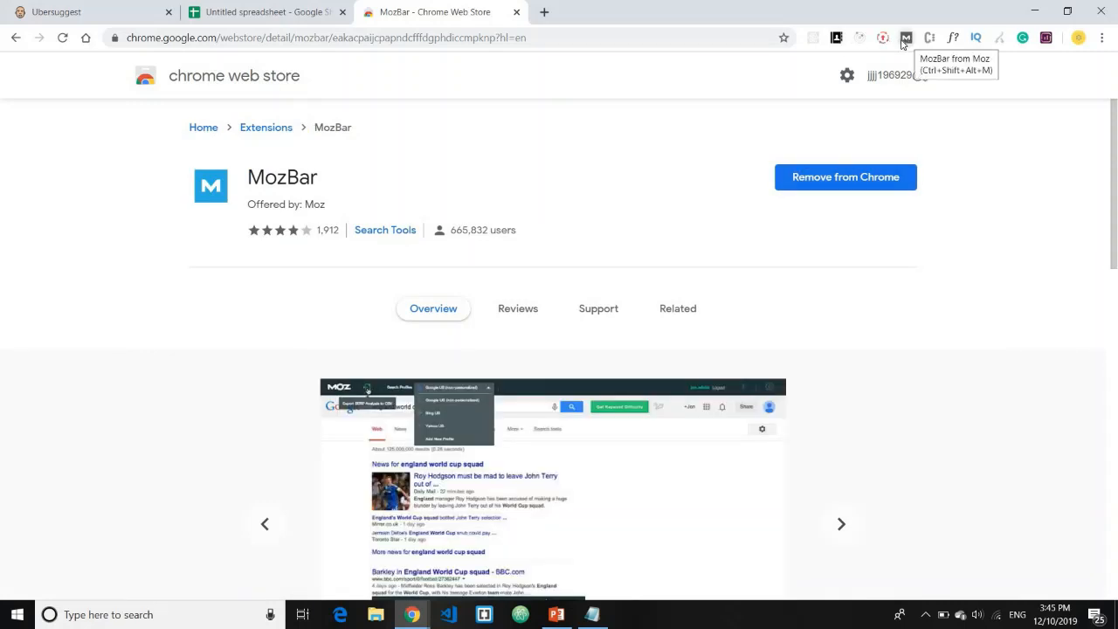
pyautogui.click(516, 12)
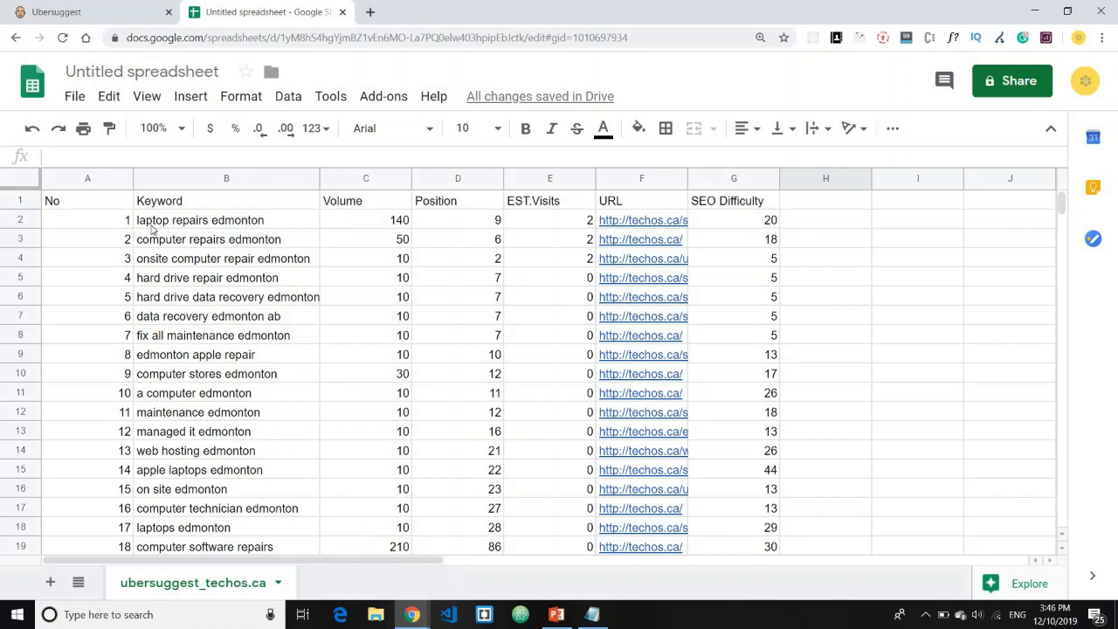
# Copy the keyword laptop repairs edmonton from cell B2 and search Google for it in the incognito window
pyautogui.click(259, 222)
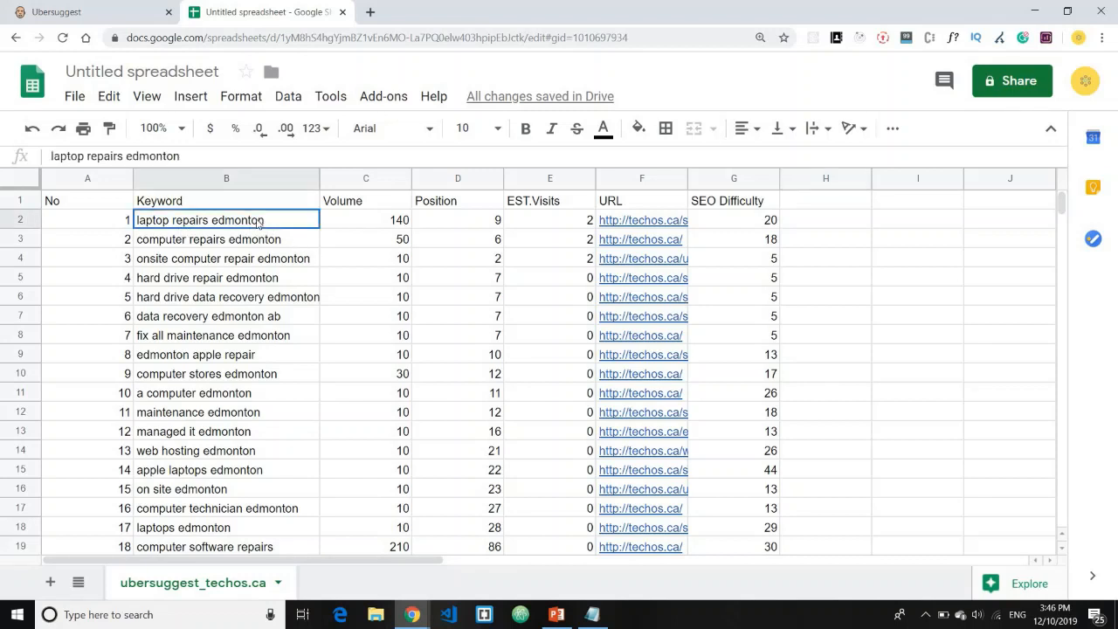
pyautogui.rightClick(259, 223)
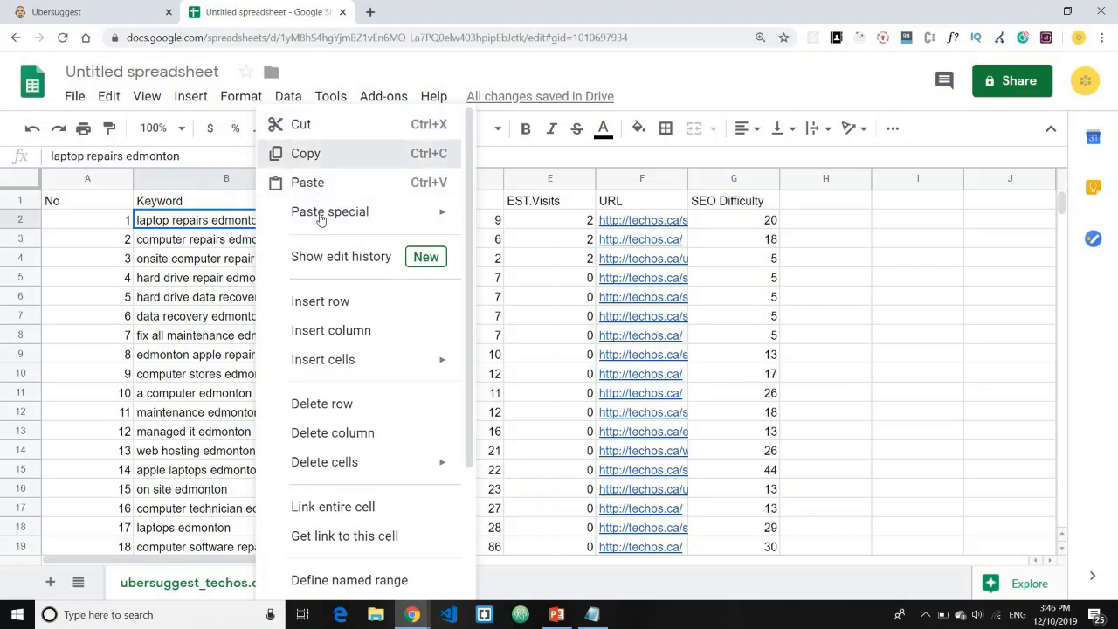
pyautogui.click(412, 614)
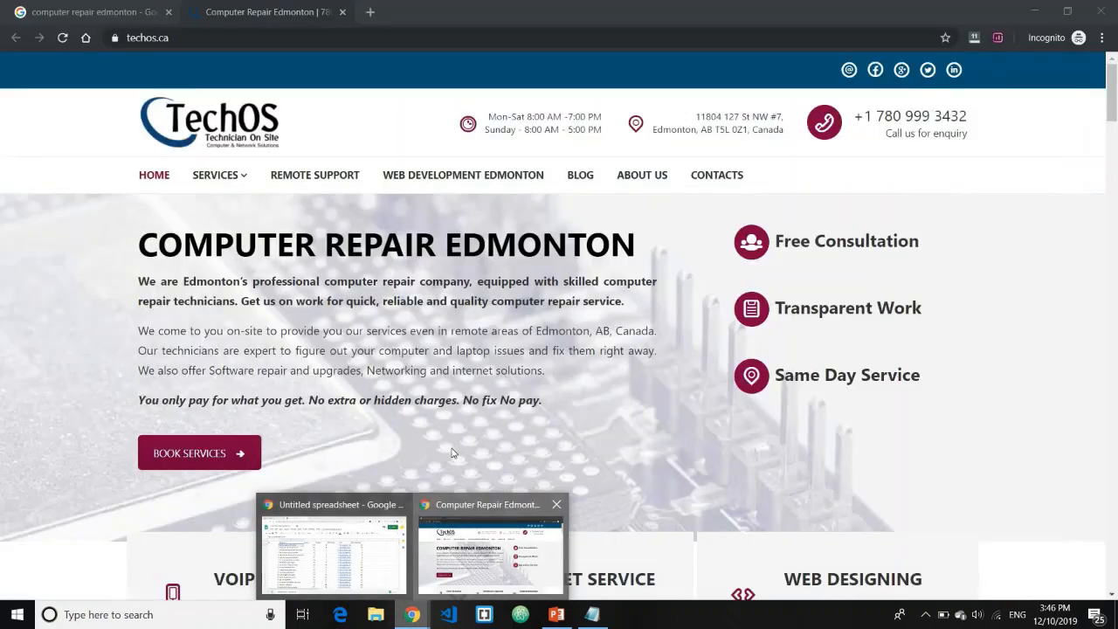
pyautogui.click(492, 524)
pyautogui.click(92, 9)
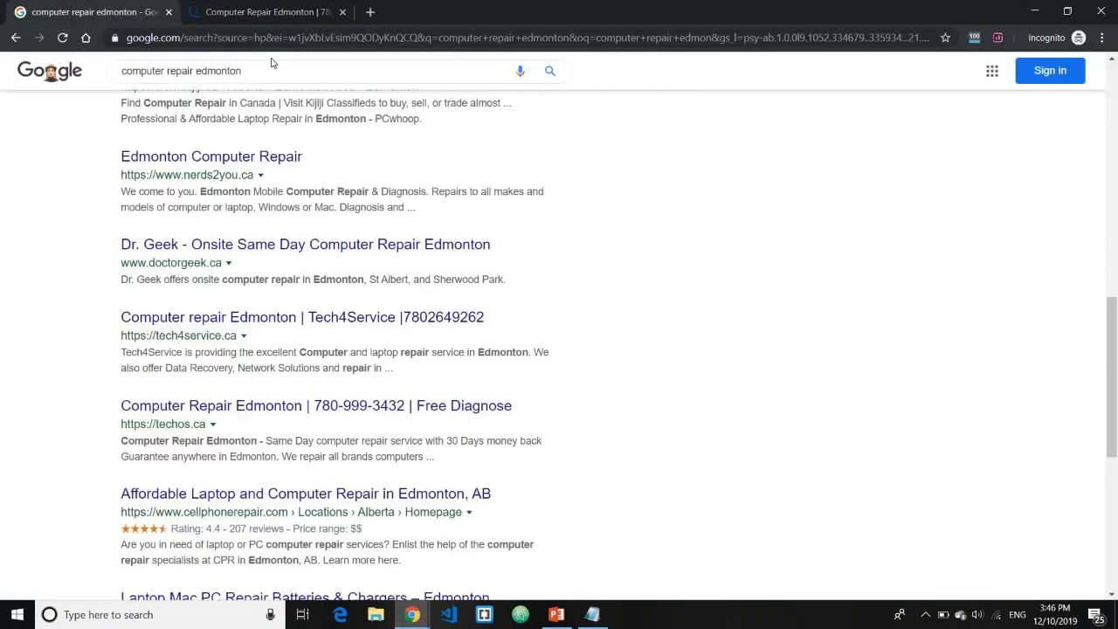
pyautogui.tripleClick(271, 61)
pyautogui.write('laptop repairs edmonton')
pyautogui.press('Return')
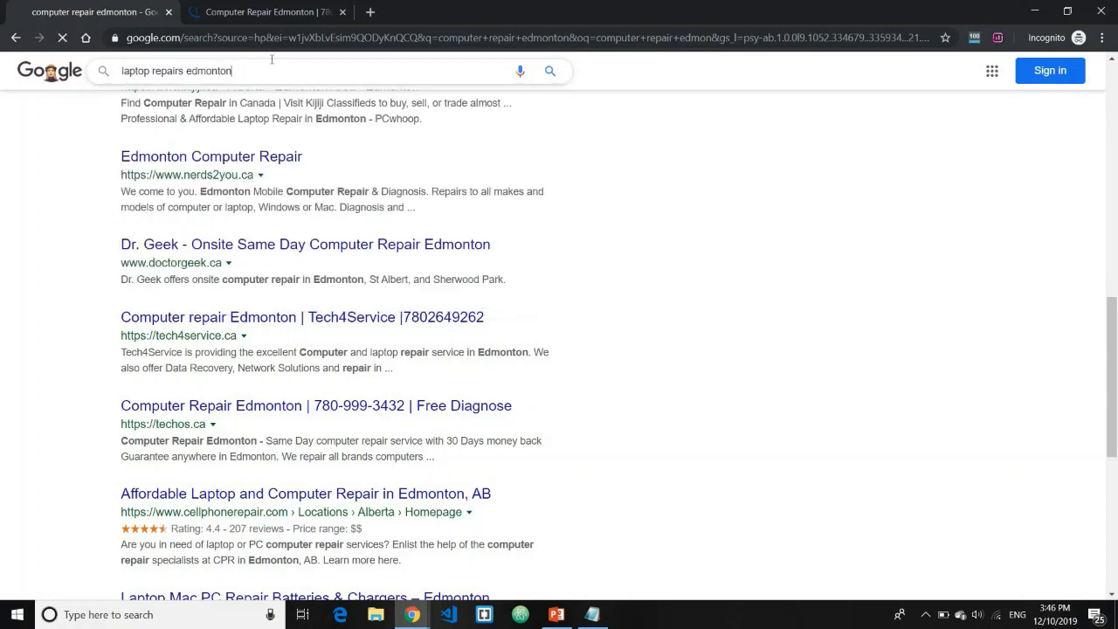
# Turn on MozBar for the laptop repairs edmonton search results and dismiss its tutorial
pyautogui.scroll(-6, 758, 240)
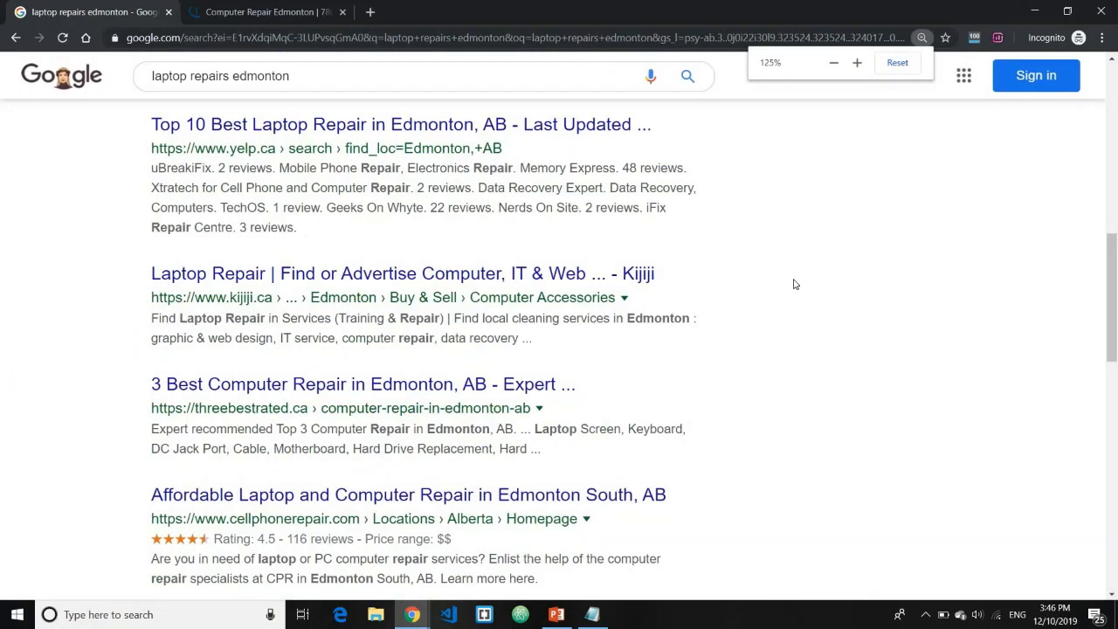
pyautogui.scroll(-1, 795, 284)
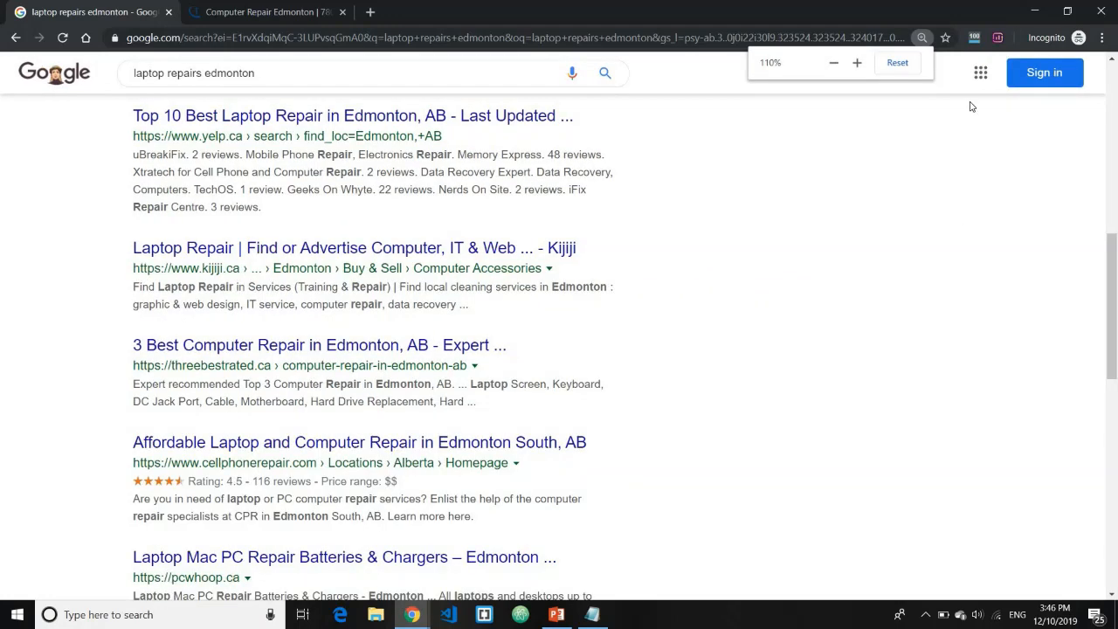
pyautogui.click(975, 39)
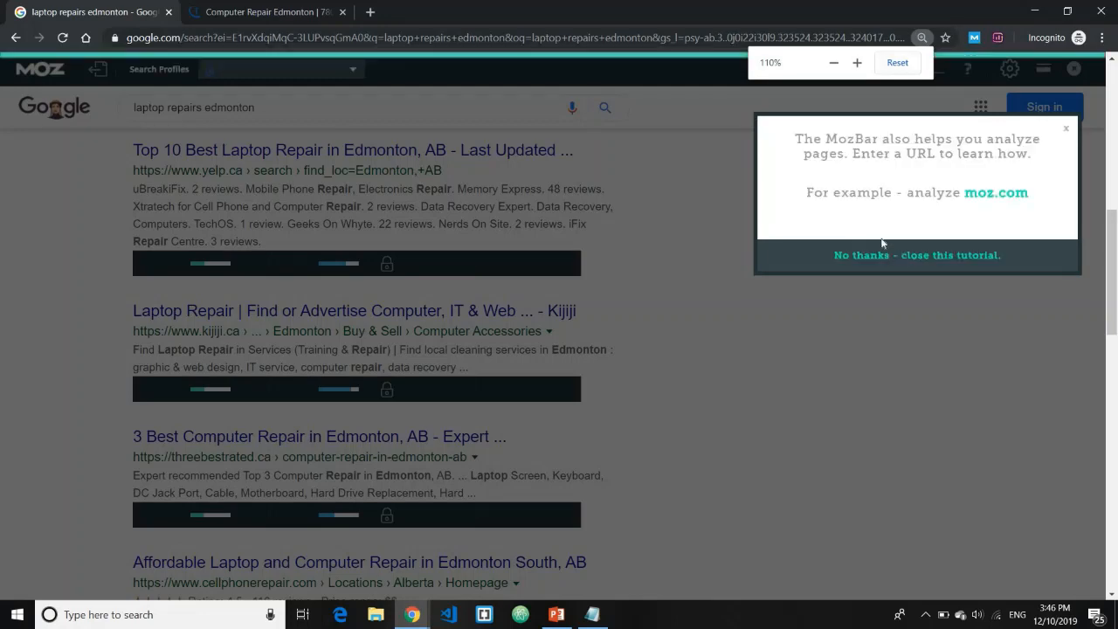
pyautogui.click(916, 260)
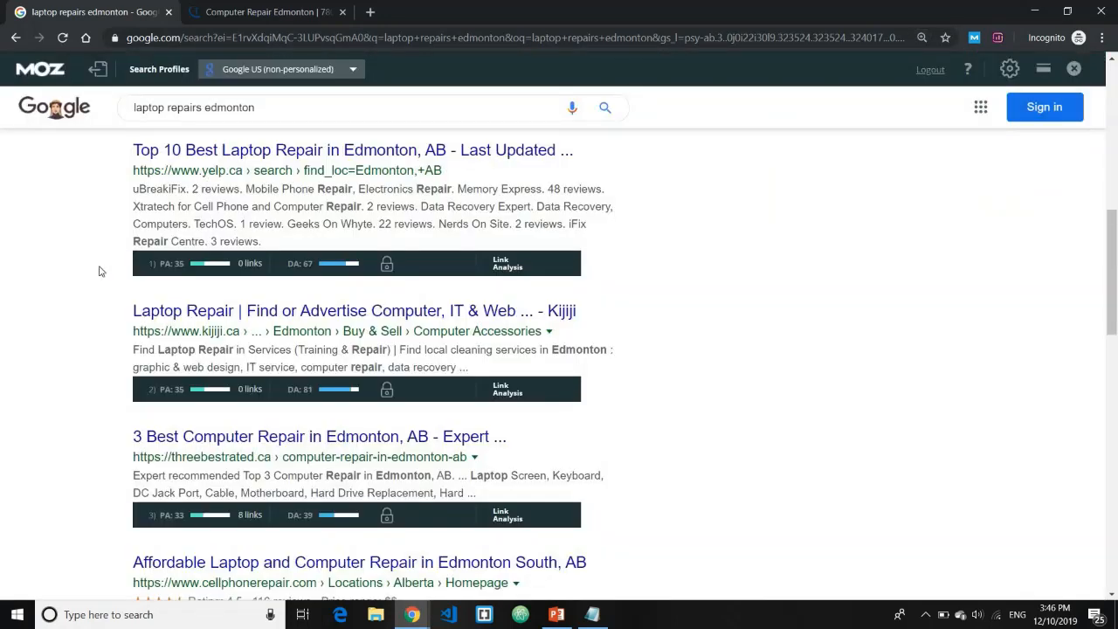
# Examine the page authority, link counts and domain authority that MozBar adds to the highest-ranking organic results
pyautogui.scroll(3, 69, 323)
pyautogui.scroll(-5, 68, 323)
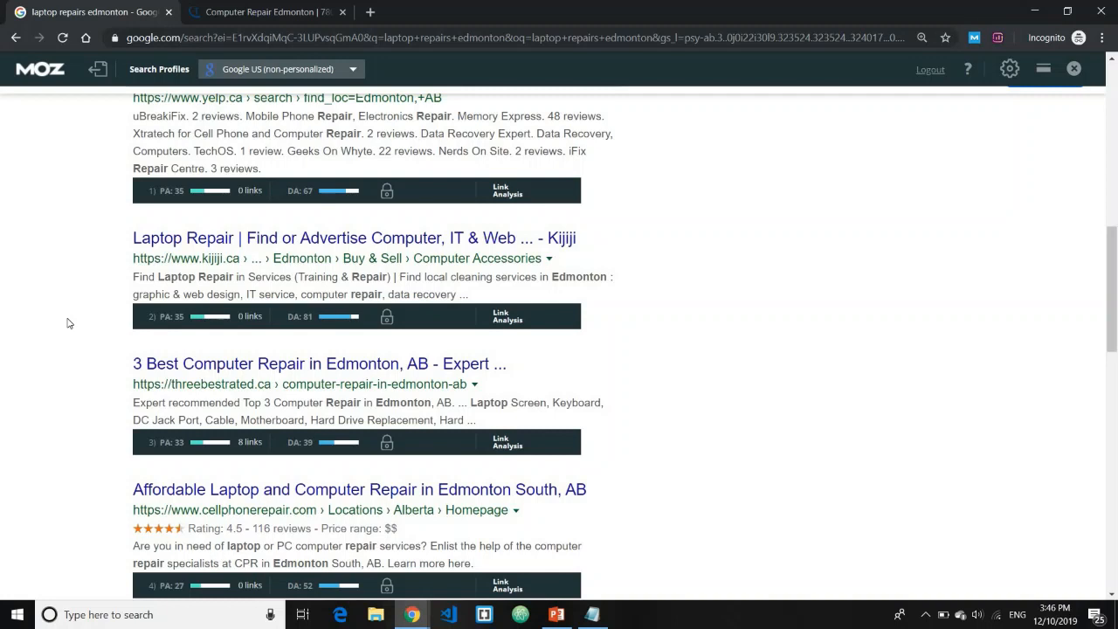
pyautogui.scroll(3, 82, 381)
pyautogui.scroll(-4, 90, 341)
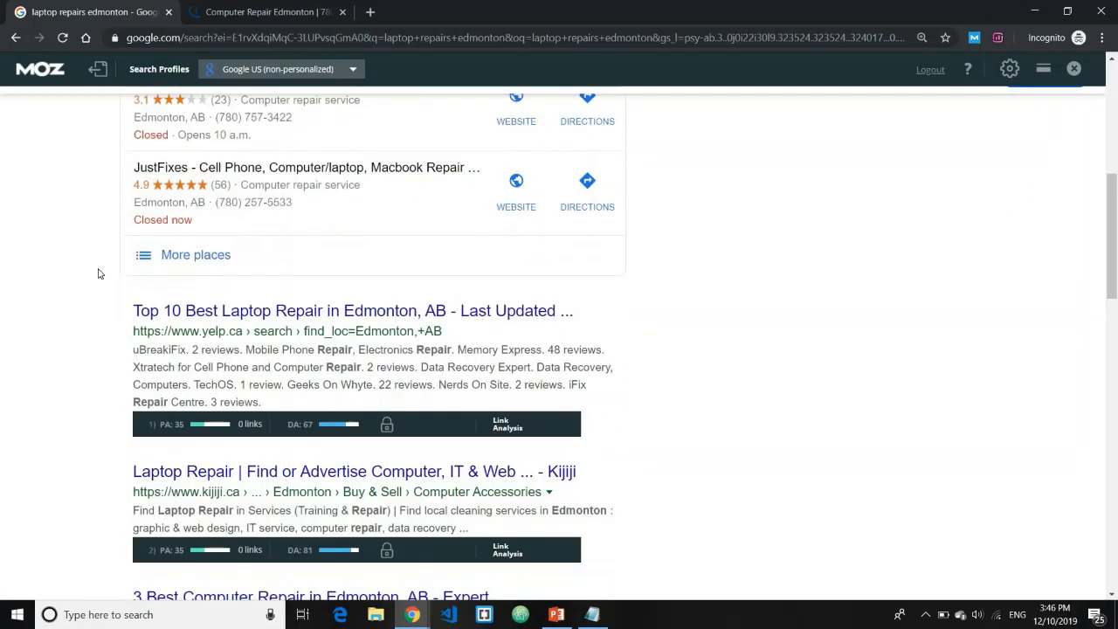
pyautogui.scroll(-2, 101, 286)
pyautogui.scroll(4, 110, 326)
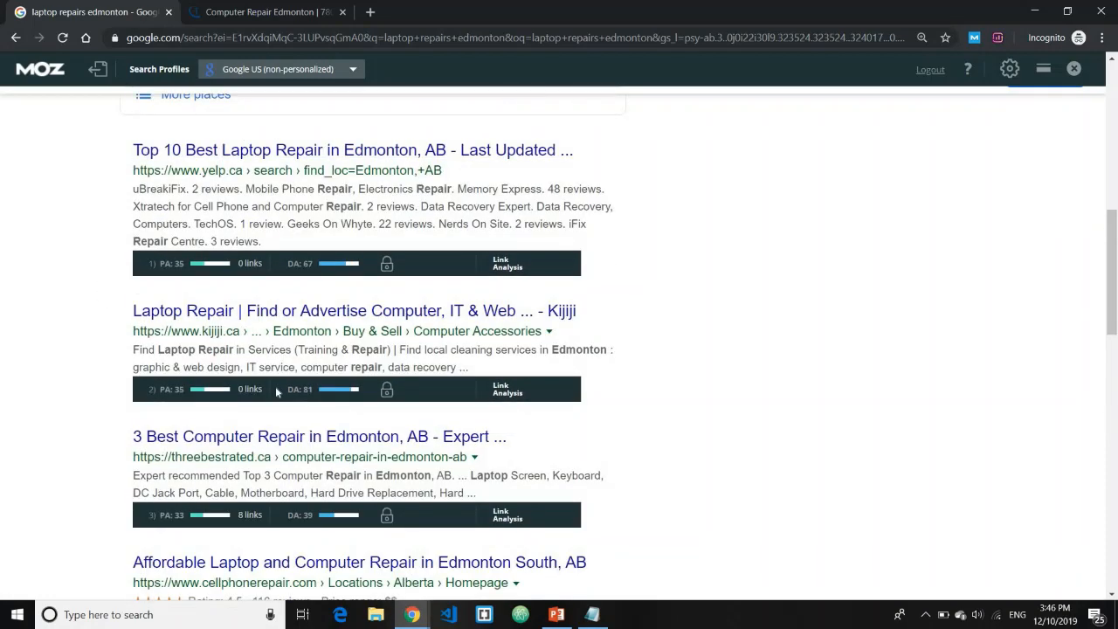
pyautogui.scroll(-1, 276, 393)
pyautogui.scroll(1, 276, 392)
pyautogui.hotkey('ctrl', '-')
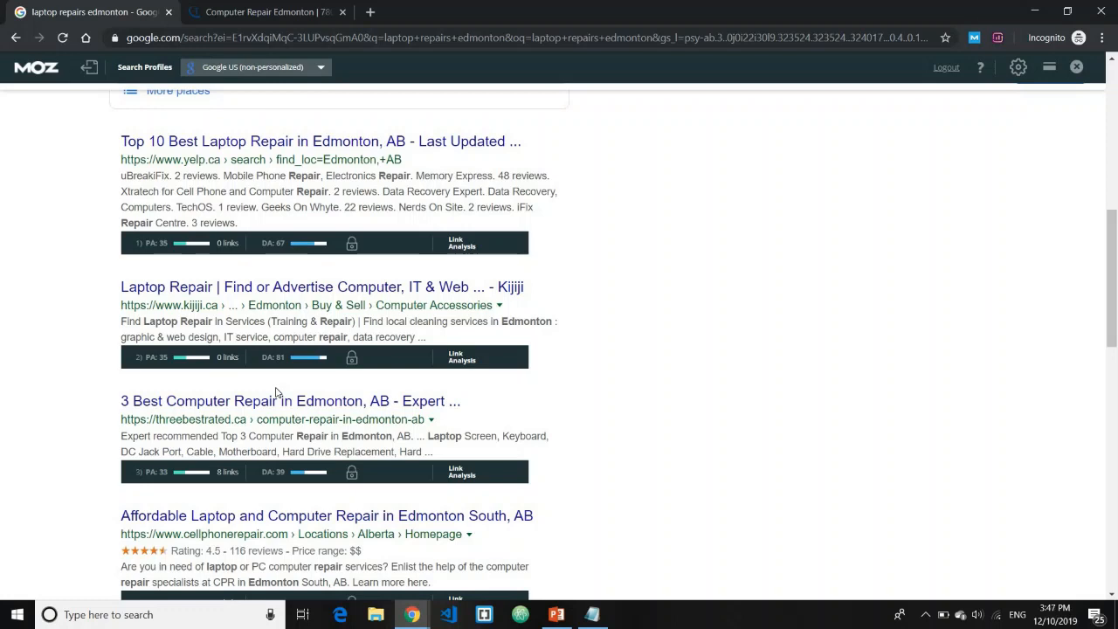
# Compare the domain authority of directory sites such as Yelp and Kijiji with that of the local repair businesses ranking below them
pyautogui.scroll(3, 108, 341)
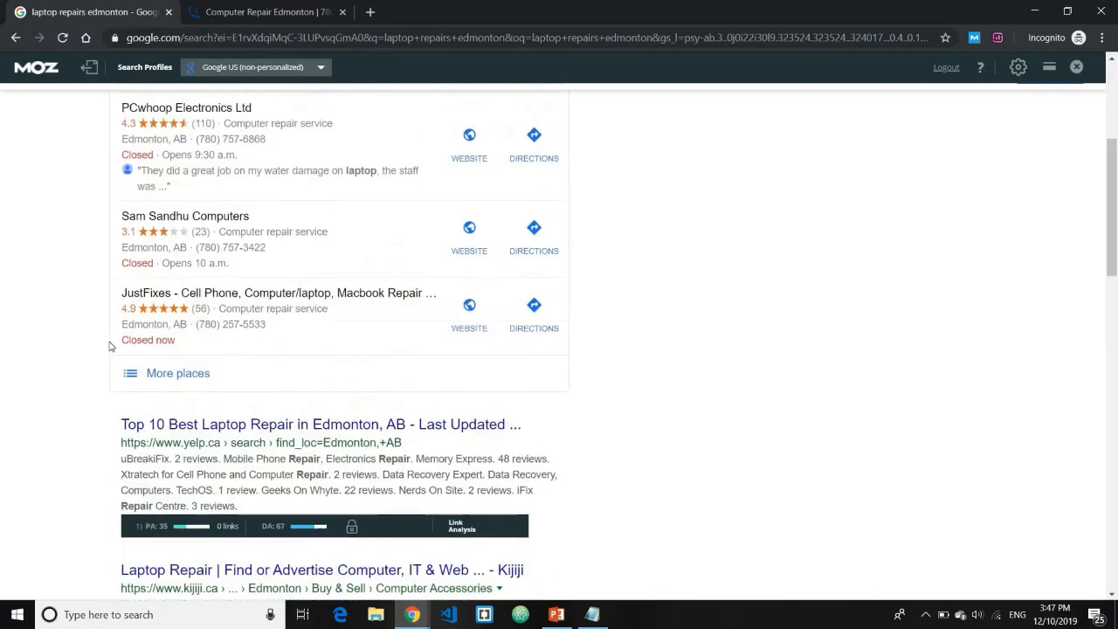
pyautogui.scroll(-4, 110, 347)
pyautogui.scroll(-3, 110, 347)
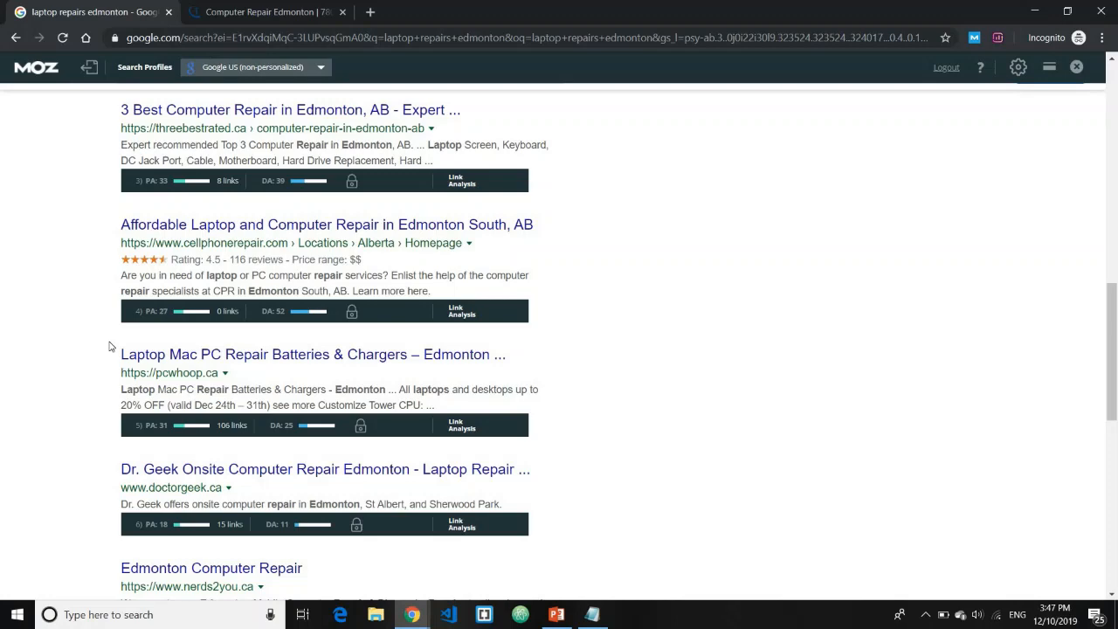
pyautogui.scroll(-4, 90, 314)
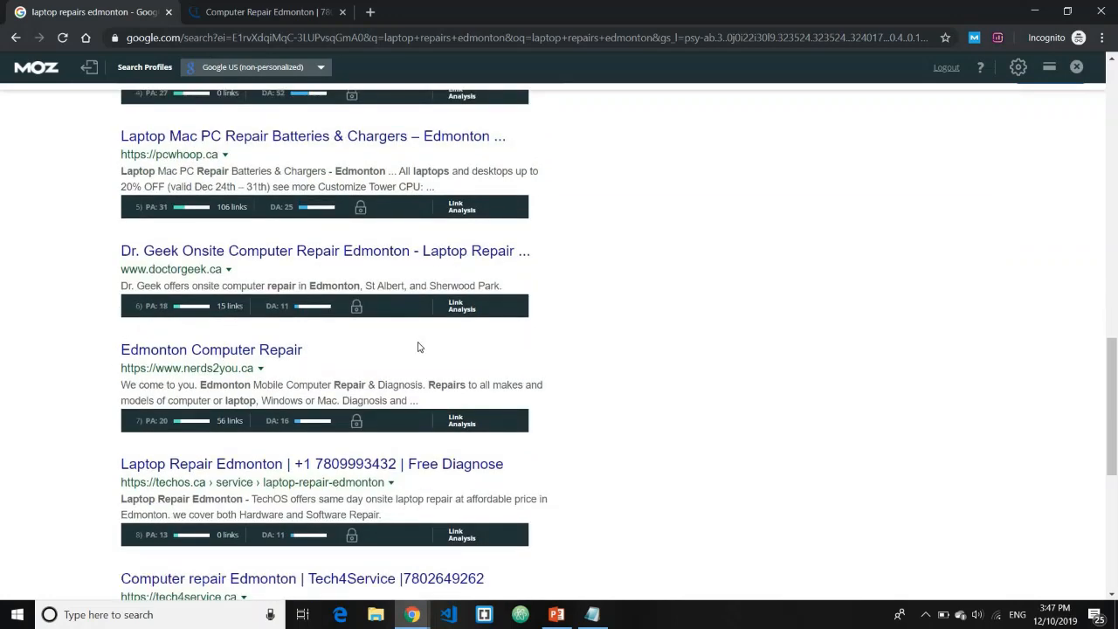
pyautogui.scroll(5, 393, 323)
pyautogui.scroll(10, 393, 323)
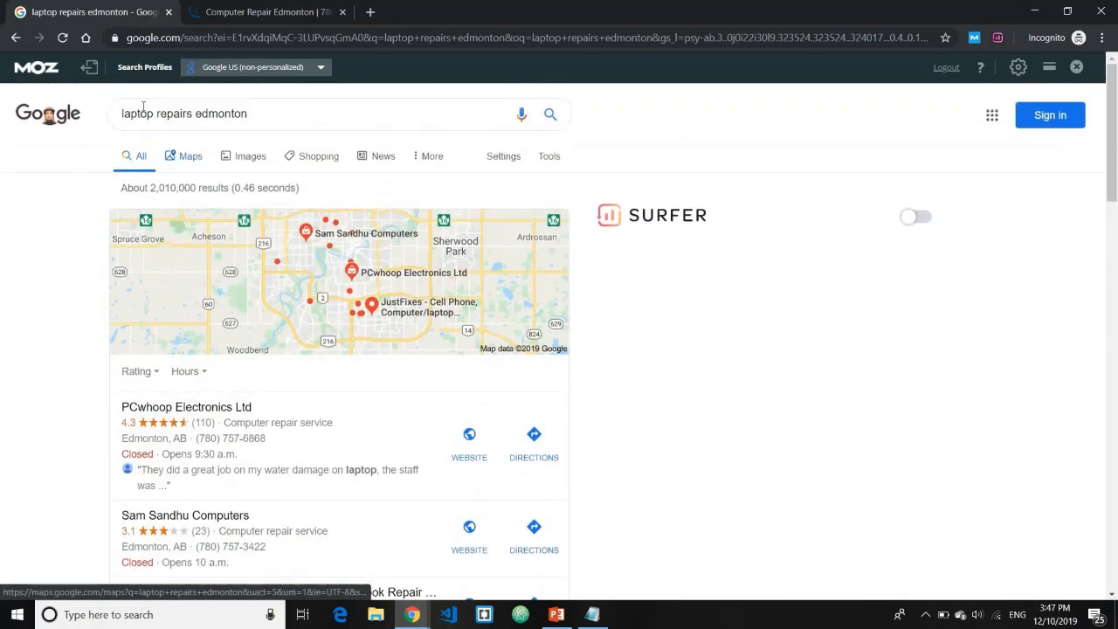
pyautogui.scroll(-8, 285, 254)
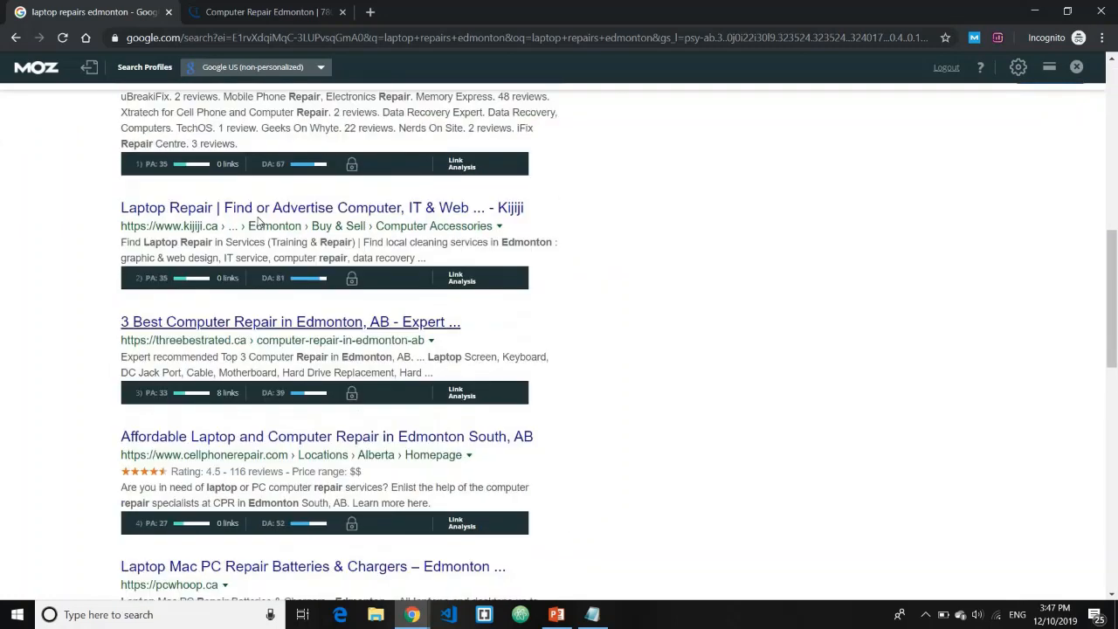
pyautogui.scroll(1, 105, 139)
pyautogui.moveTo(105, 140); pyautogui.dragTo(612, 330)
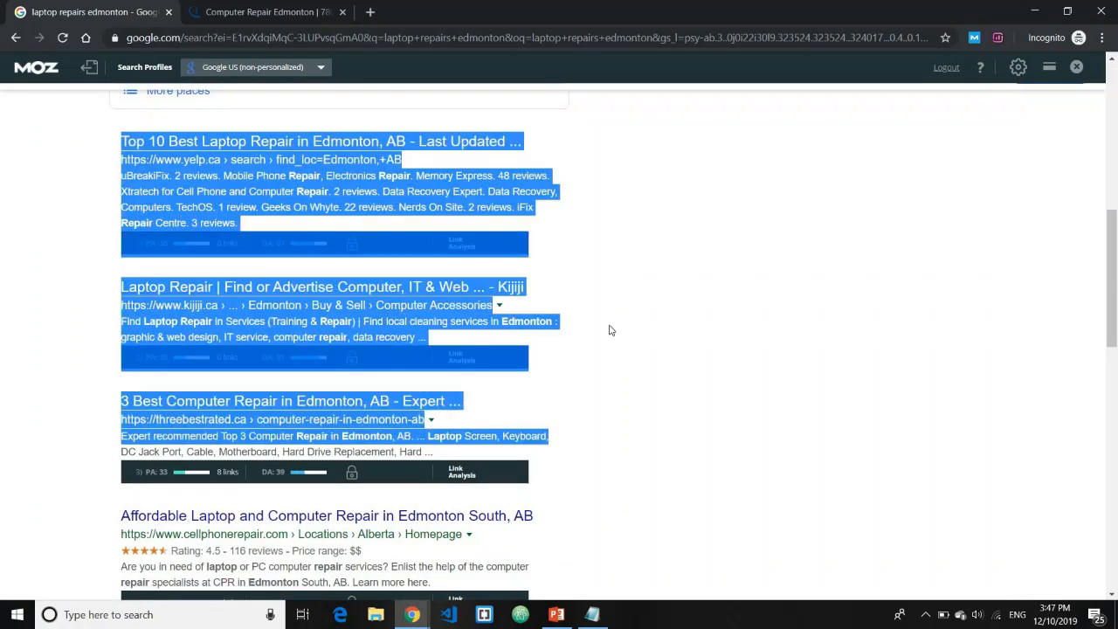
pyautogui.click(151, 240)
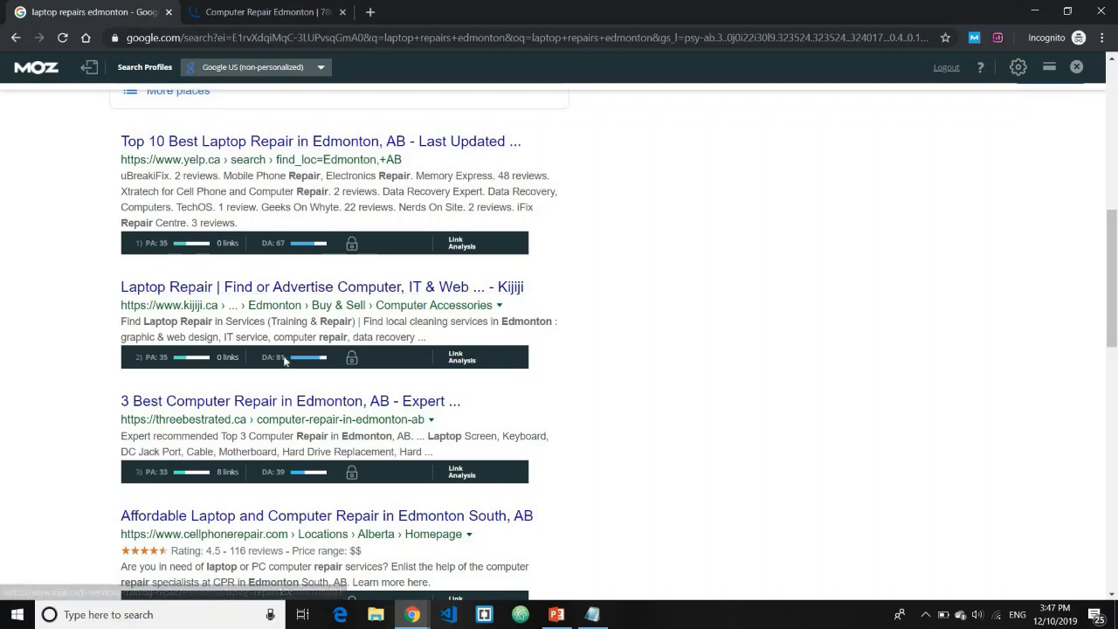
pyautogui.scroll(-3, 300, 234)
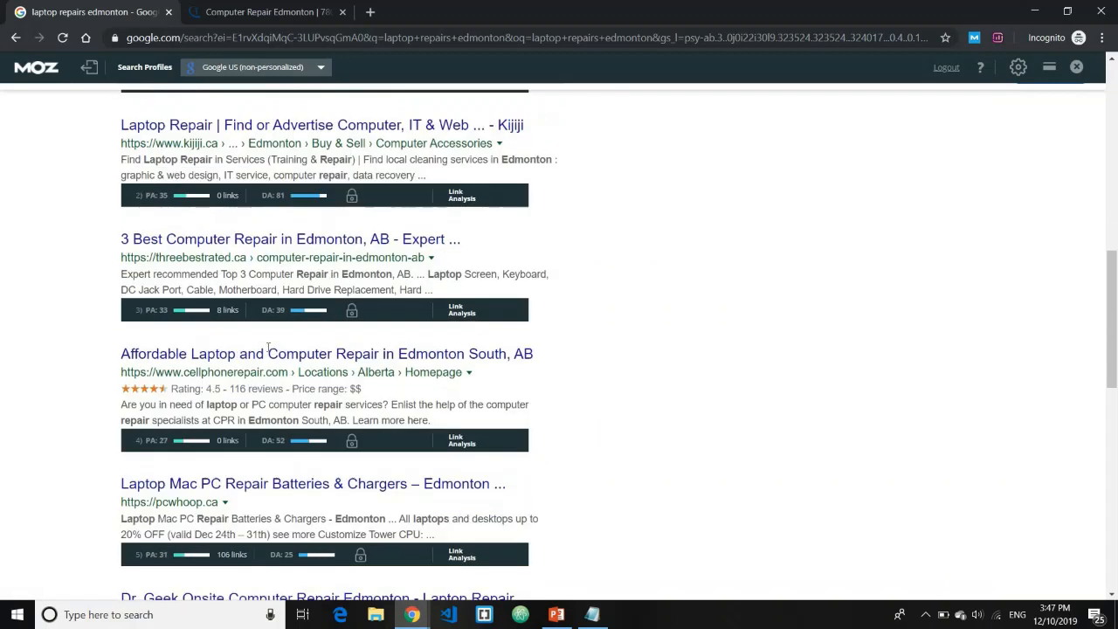
pyautogui.scroll(-3, 282, 304)
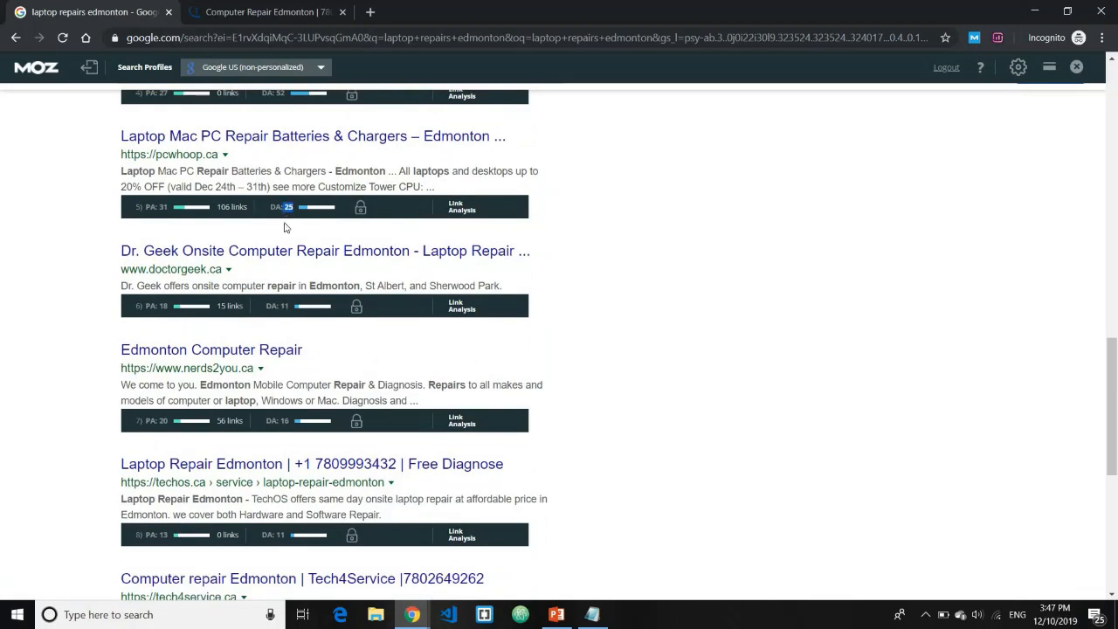
# Examine the MozBar domain authority and link counts of the lower-ranking local repair sites for laptop repairs edmonton, comparing them with the directory listings
pyautogui.scroll(-2, 288, 334)
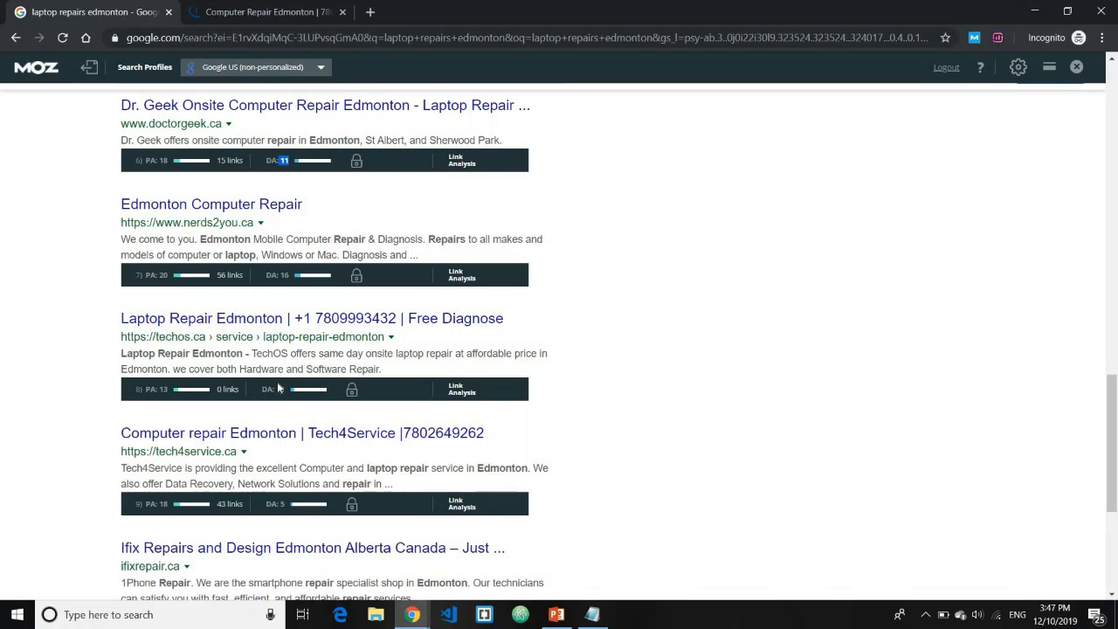
pyautogui.scroll(-4, 284, 367)
pyautogui.scroll(2, 297, 410)
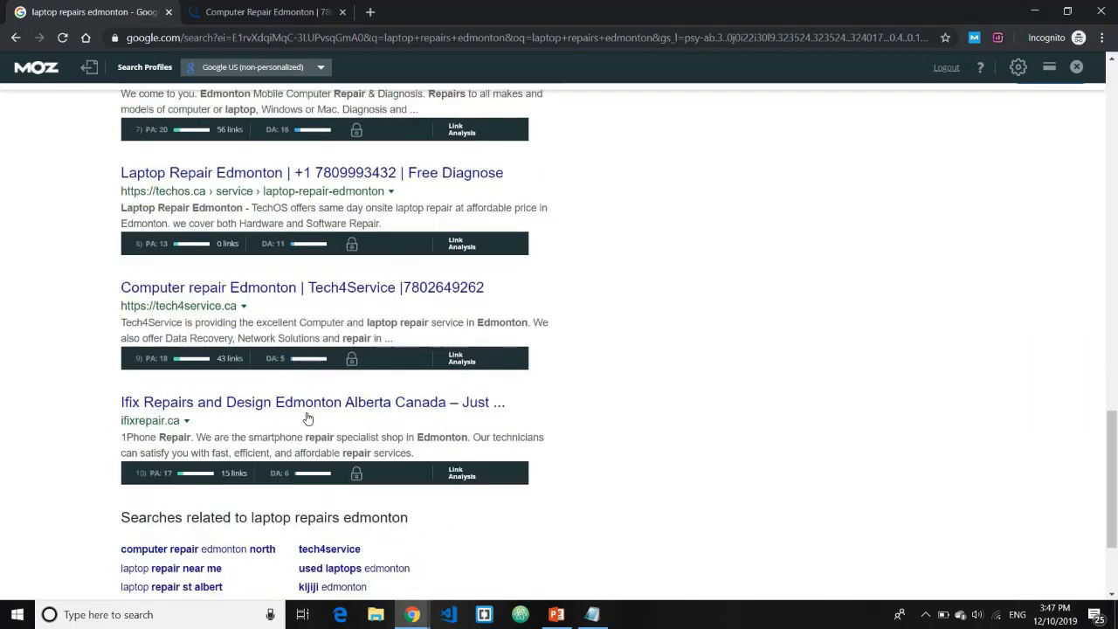
pyautogui.scroll(3, 308, 437)
pyautogui.scroll(-4, 310, 376)
pyautogui.scroll(6, 313, 324)
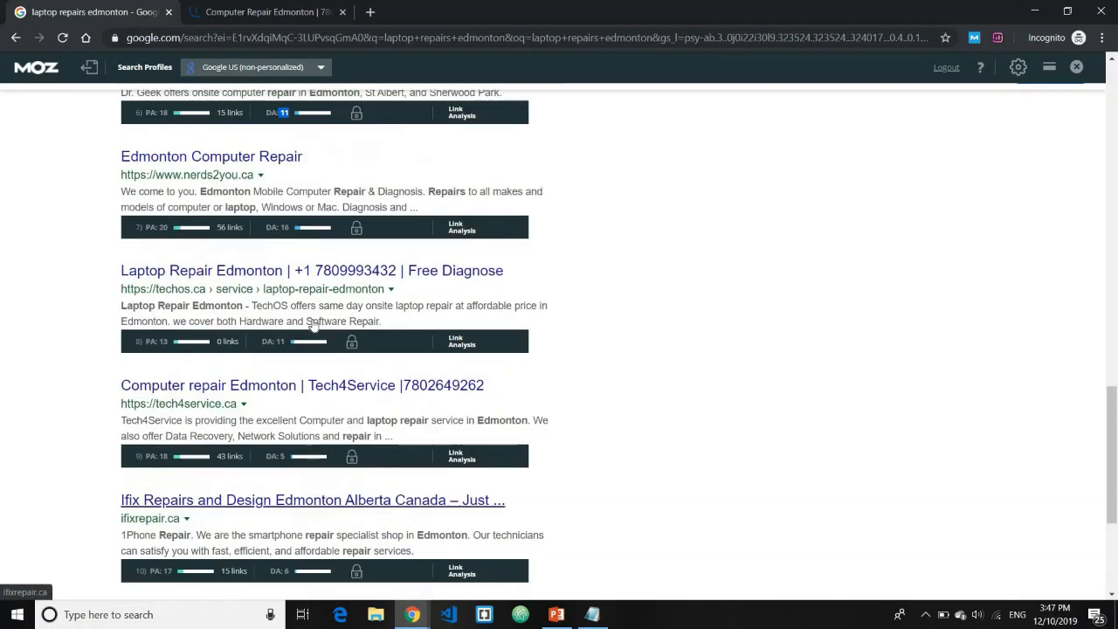
pyautogui.scroll(6, 313, 325)
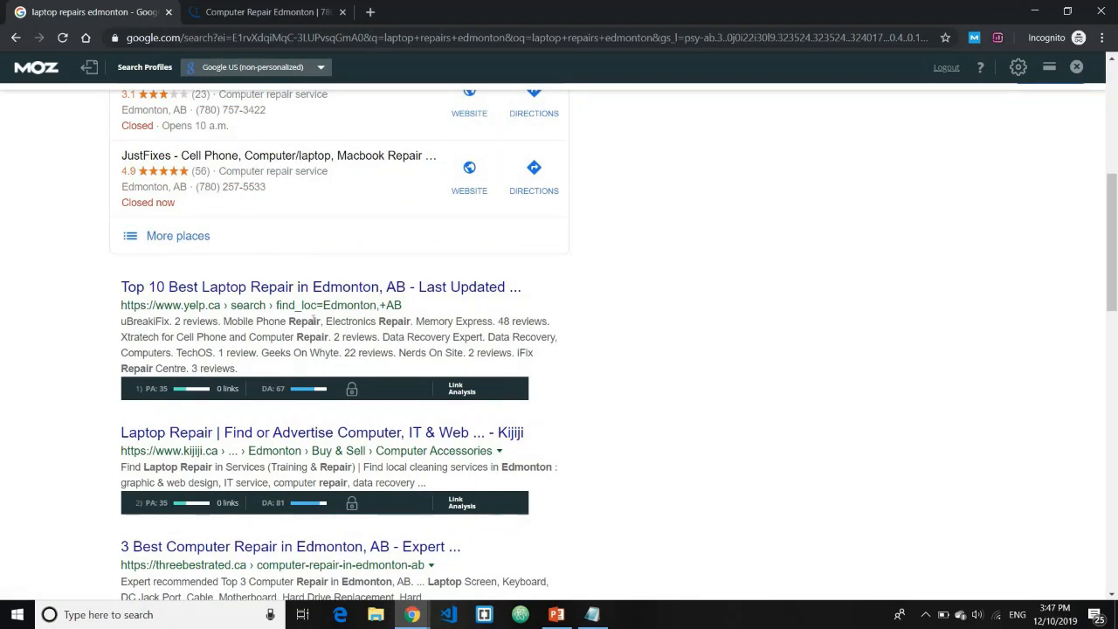
pyautogui.scroll(-8, 312, 321)
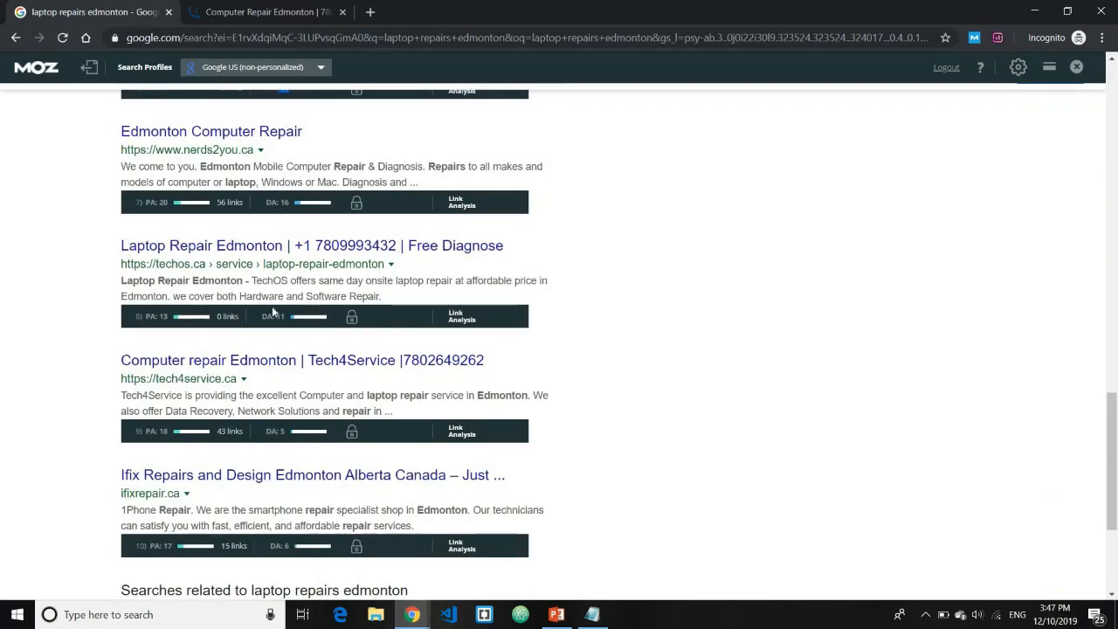
pyautogui.scroll(-2, 254, 301)
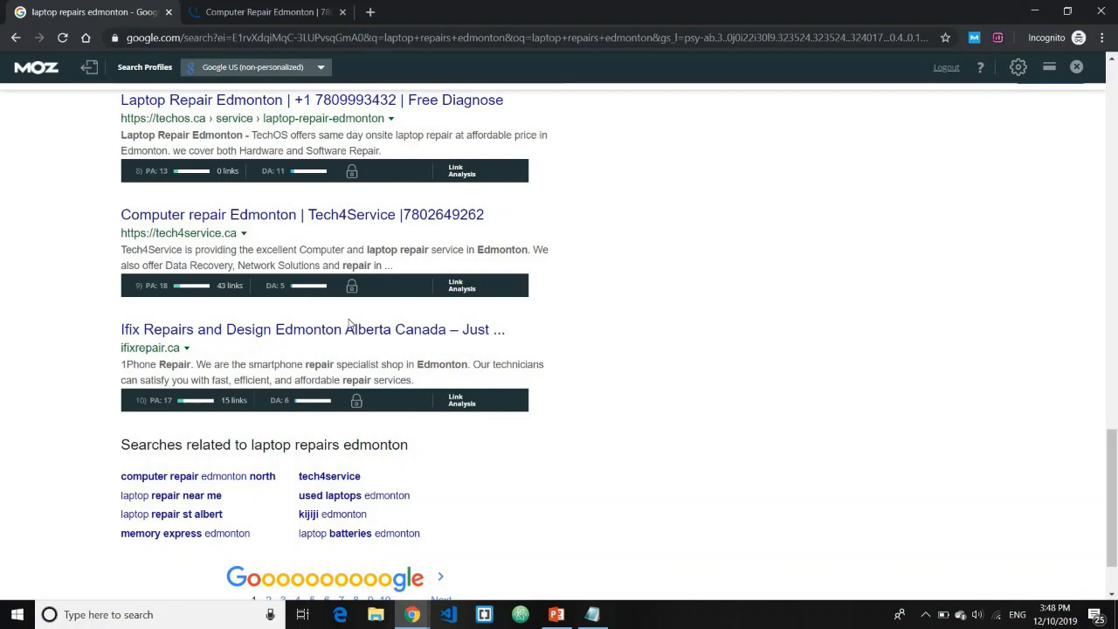
pyautogui.scroll(10, 323, 291)
pyautogui.scroll(5, 335, 291)
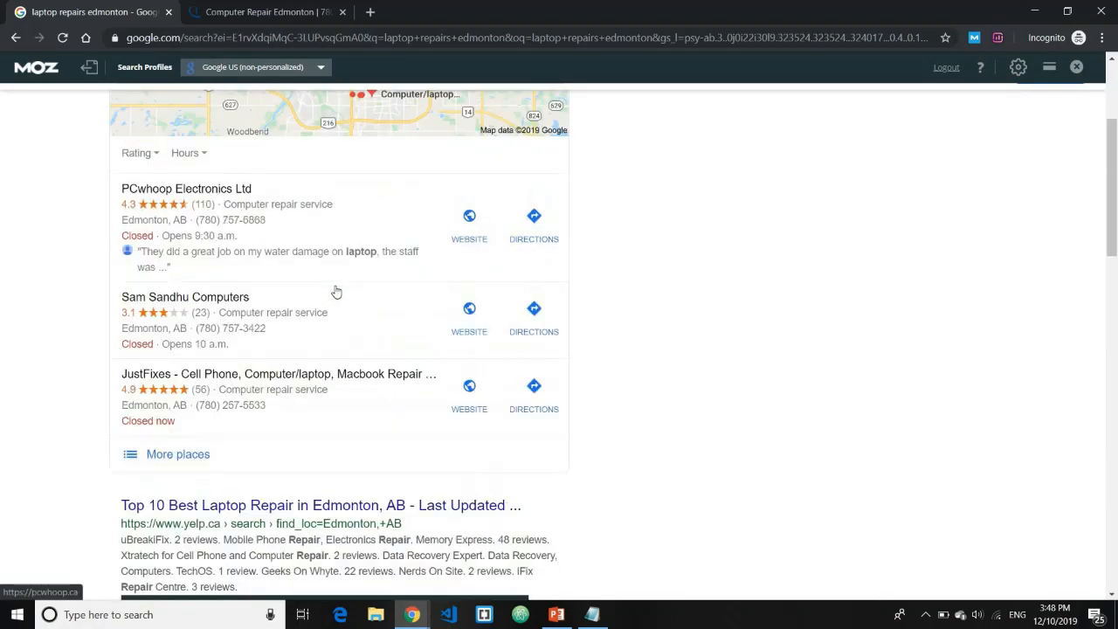
pyautogui.click(117, 123)
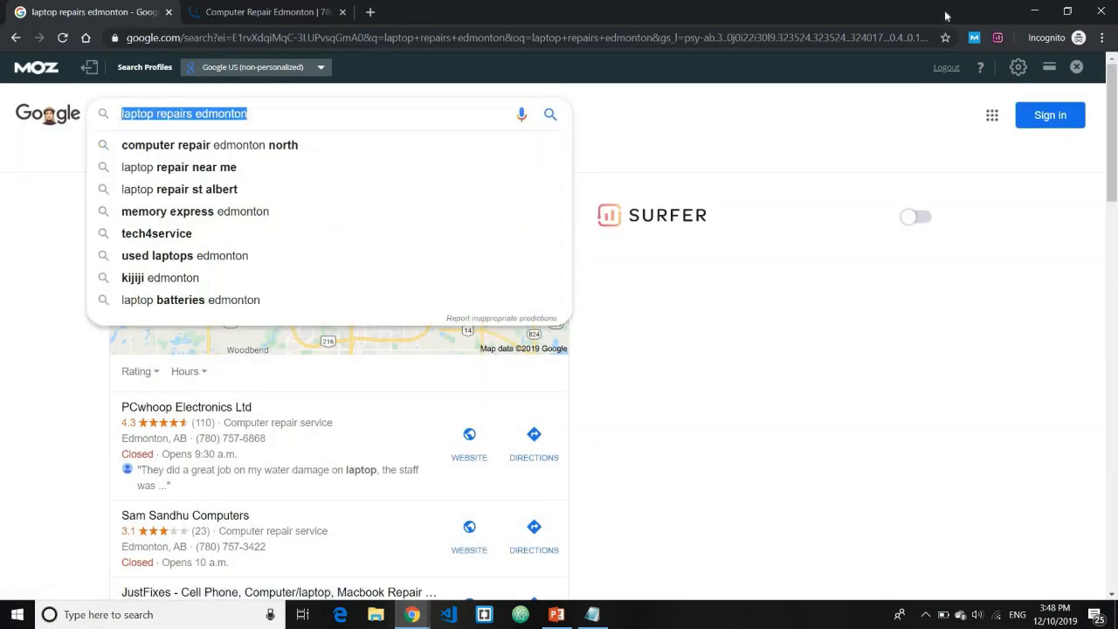
# Switch back to the keyword spreadsheet and clear the contents of the SEO Difficulty column
pyautogui.click(1033, 12)
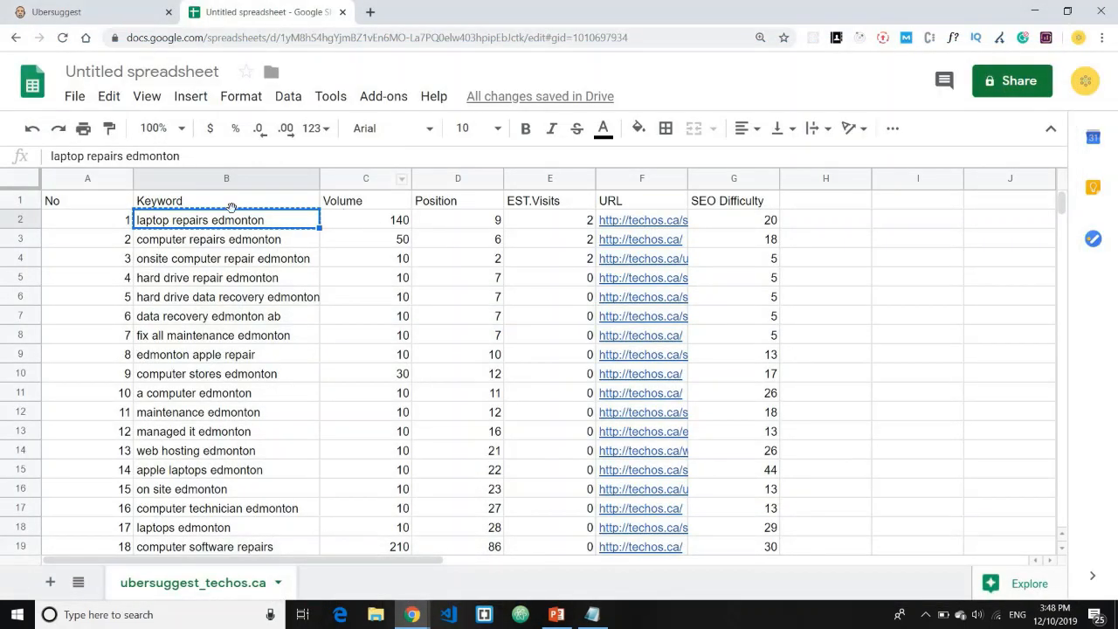
pyautogui.click(147, 201)
pyautogui.click(88, 205)
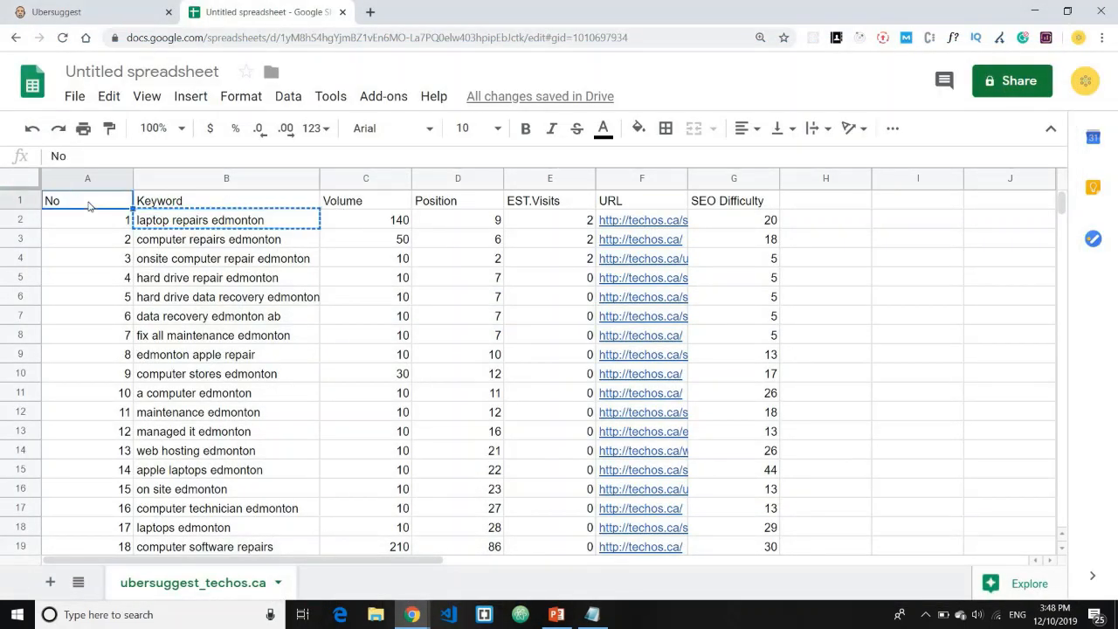
pyautogui.click(186, 202)
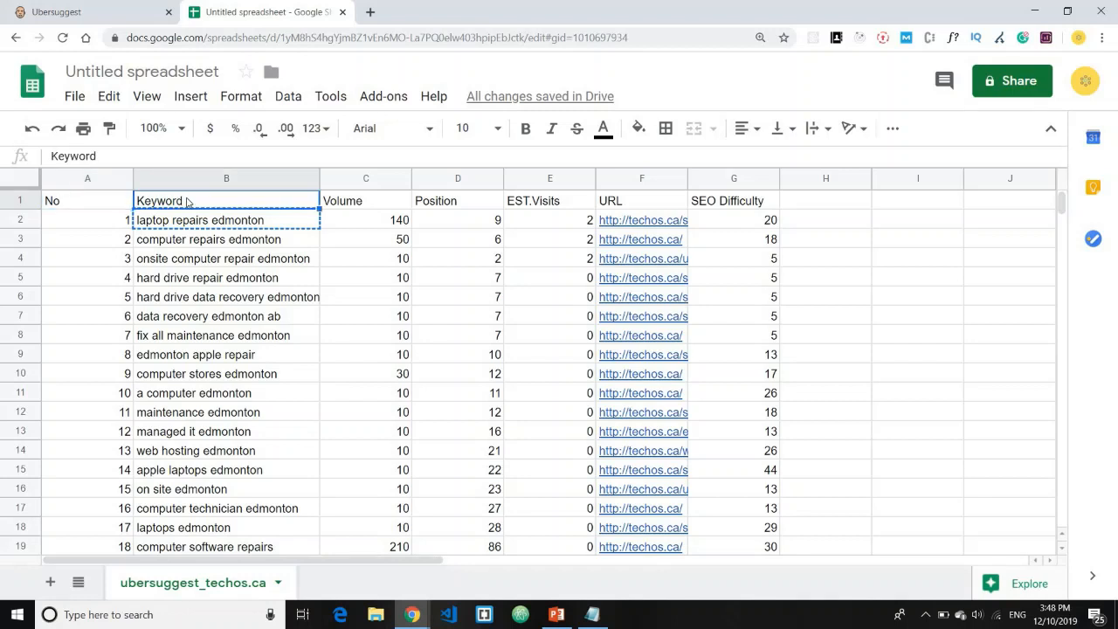
pyautogui.click(749, 257)
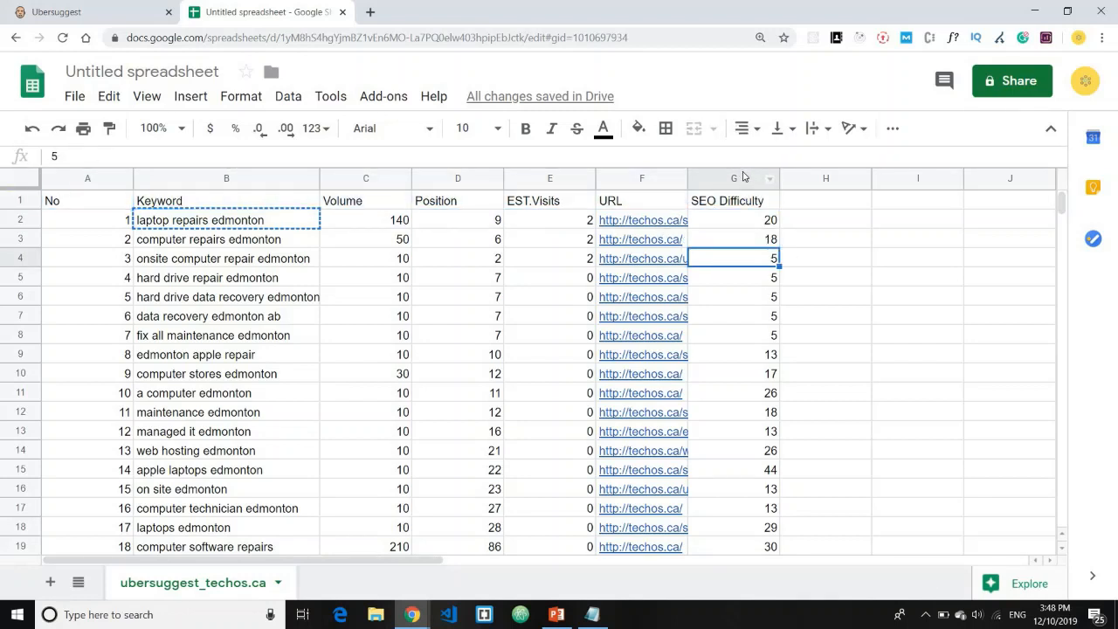
pyautogui.click(743, 177)
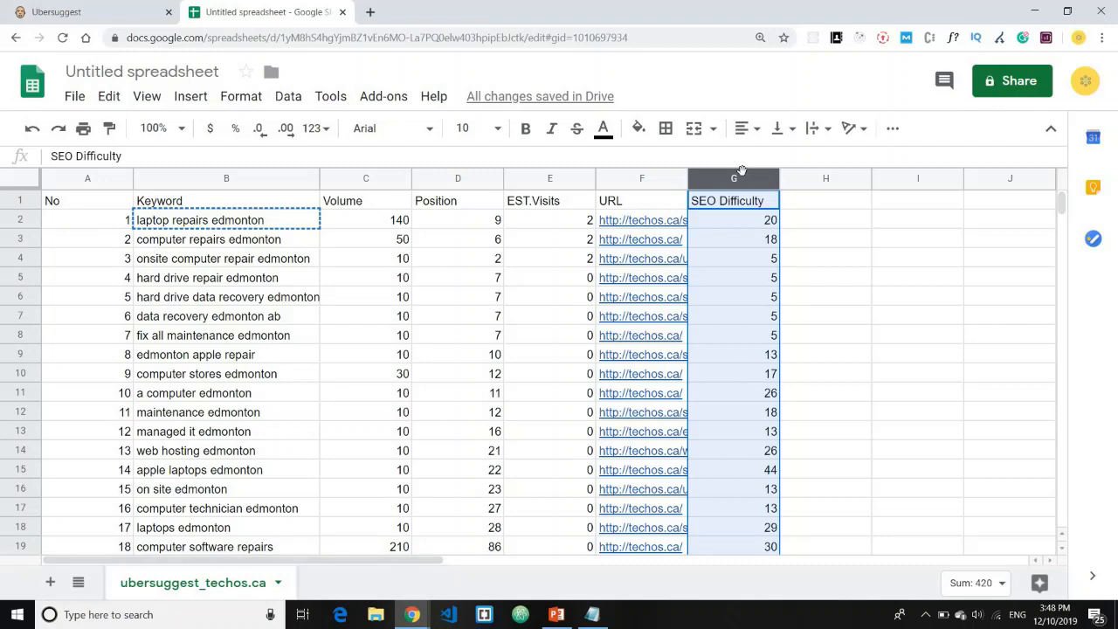
pyautogui.press('Delete')
pyautogui.click(830, 202)
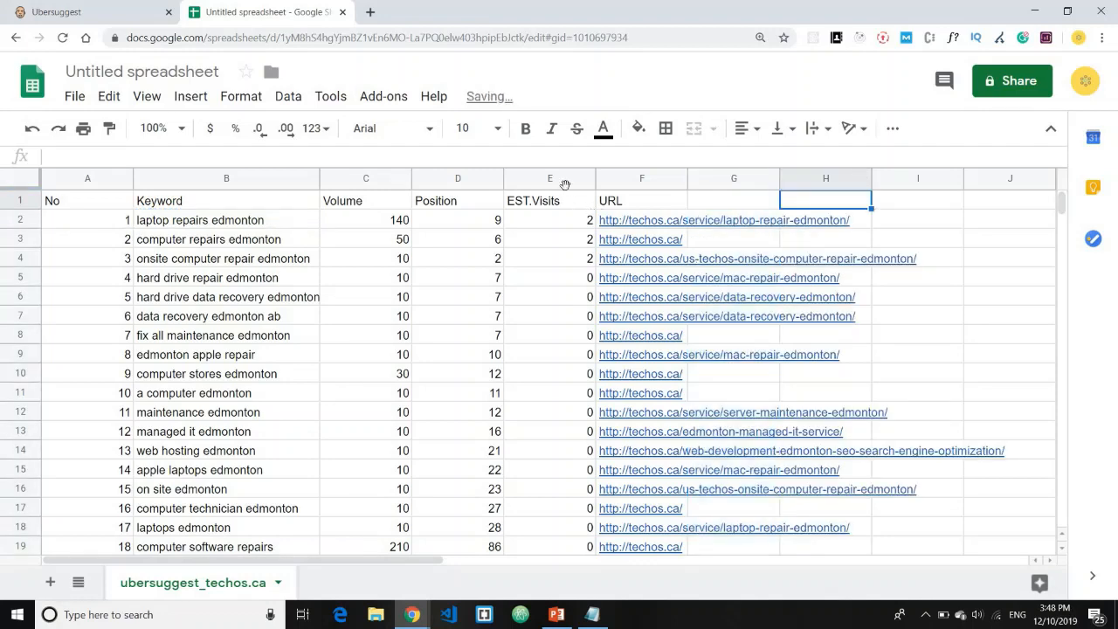
# Clear the contents of the Position and EST.Visits columns
pyautogui.moveTo(560, 177); pyautogui.dragTo(477, 179)
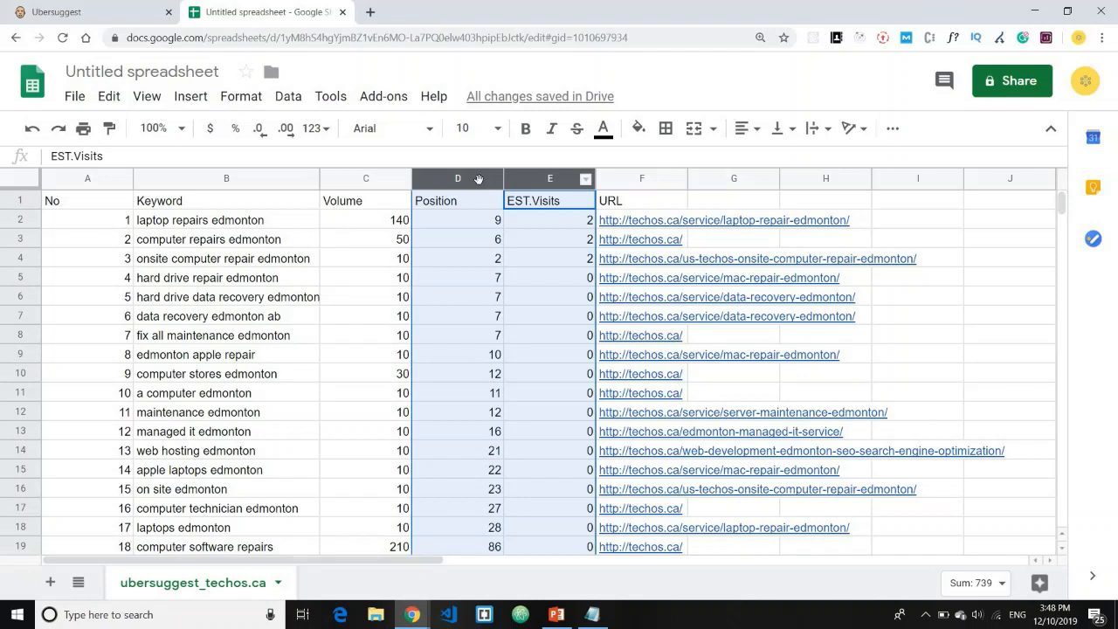
pyautogui.press('Delete')
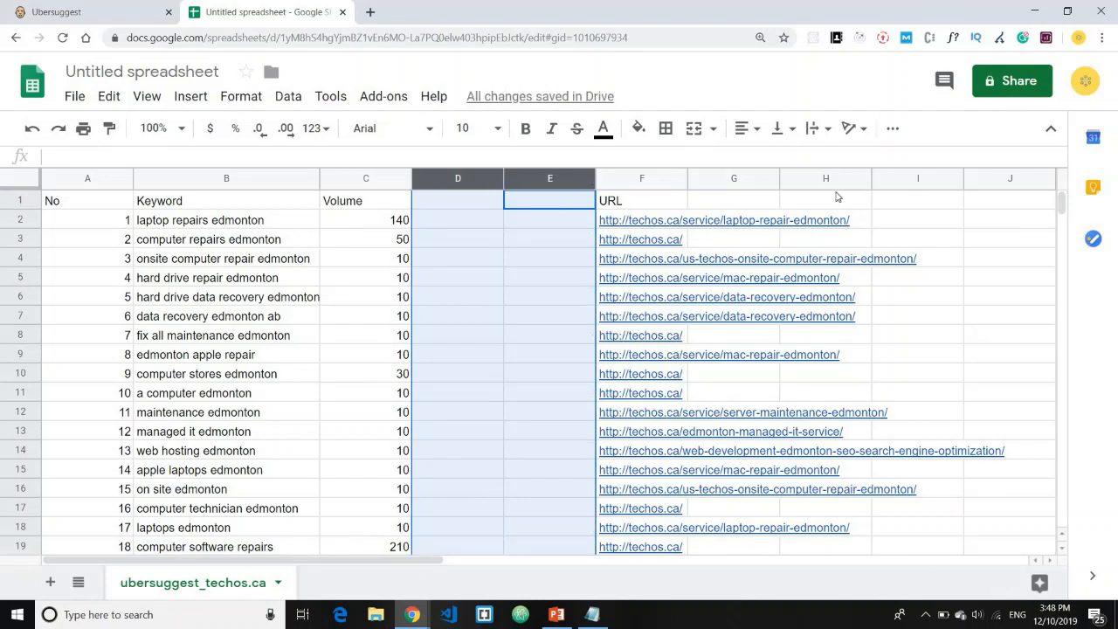
pyautogui.press('Right')
pyautogui.press('Right')
pyautogui.press('Right')
# Enter the headers Can I Rank? in D1 and My URL in E1, and widen column F to fit its longest URL
pyautogui.click(471, 204)
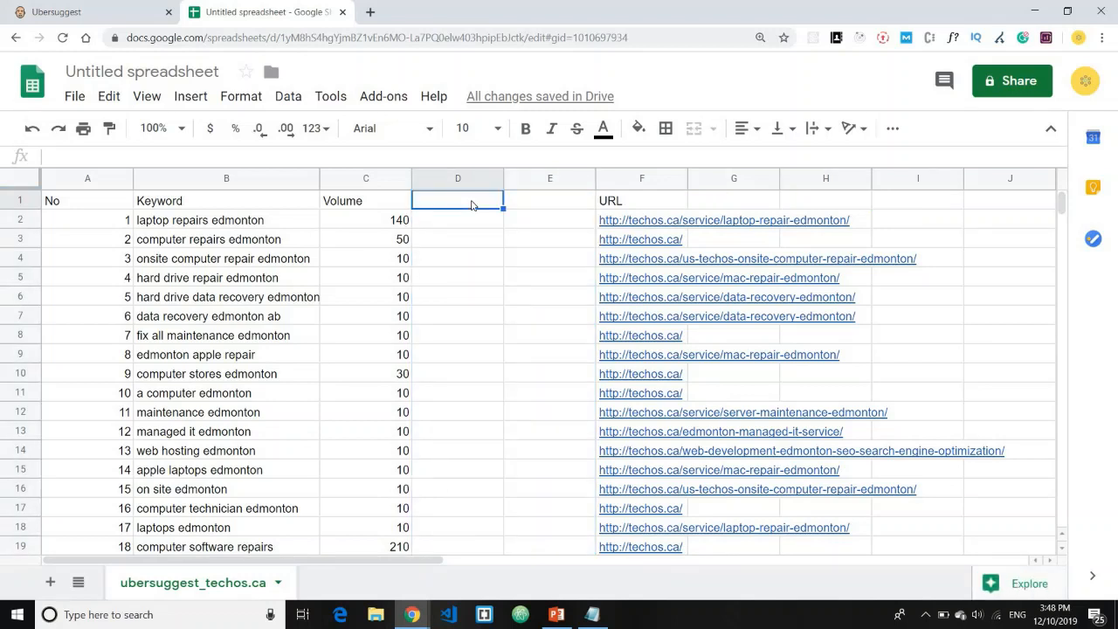
pyautogui.write('Can I')
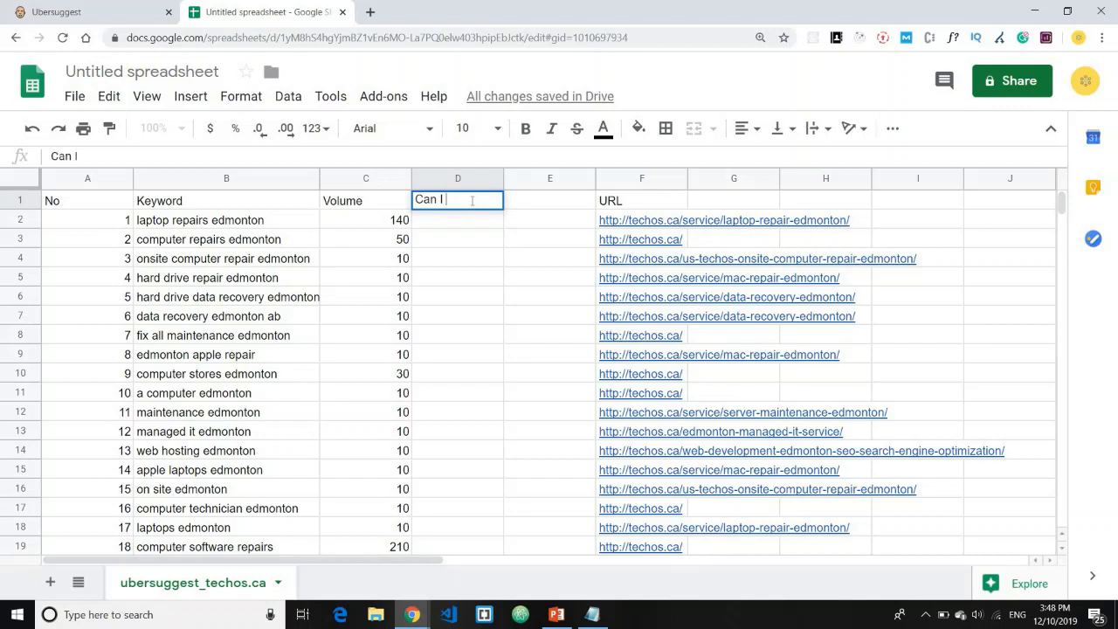
pyautogui.write(' Rank?')
pyautogui.click(572, 201)
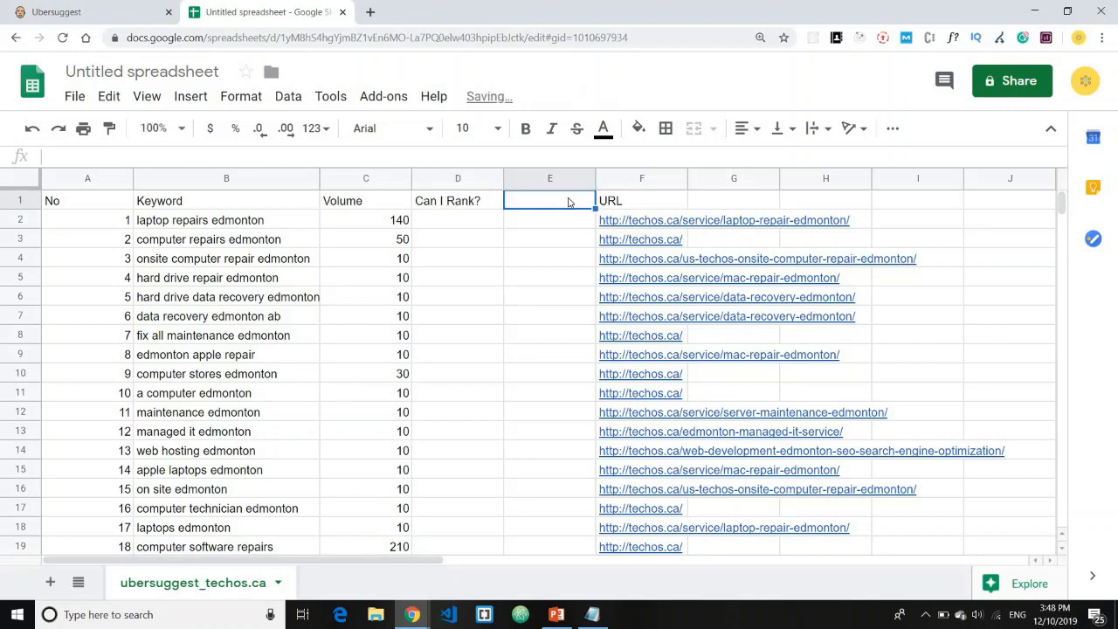
pyautogui.write('My URL')
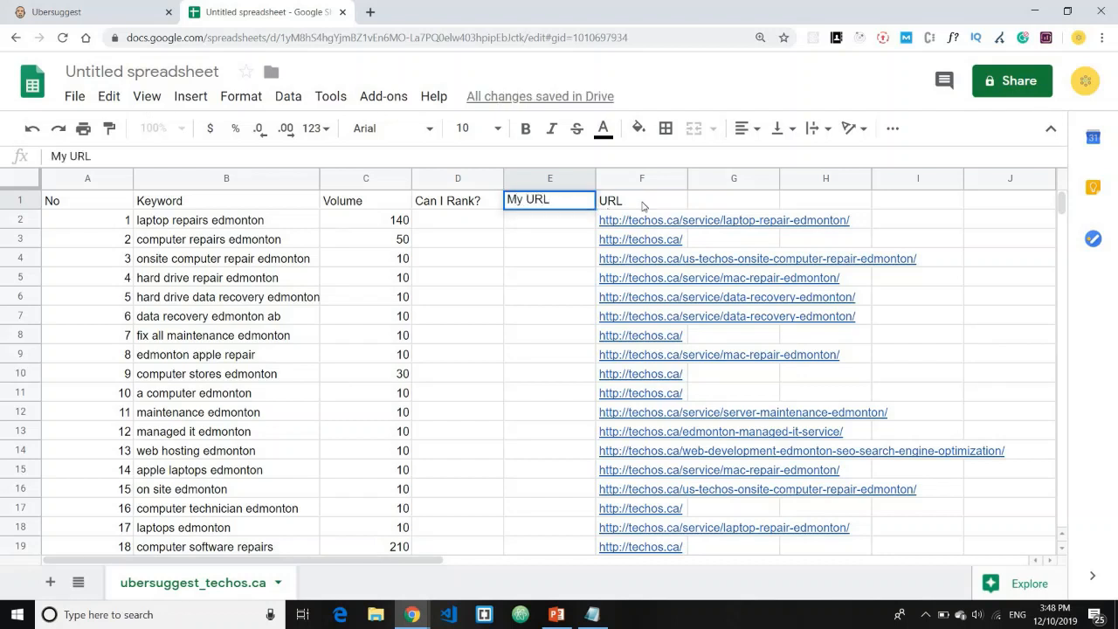
pyautogui.click(686, 204)
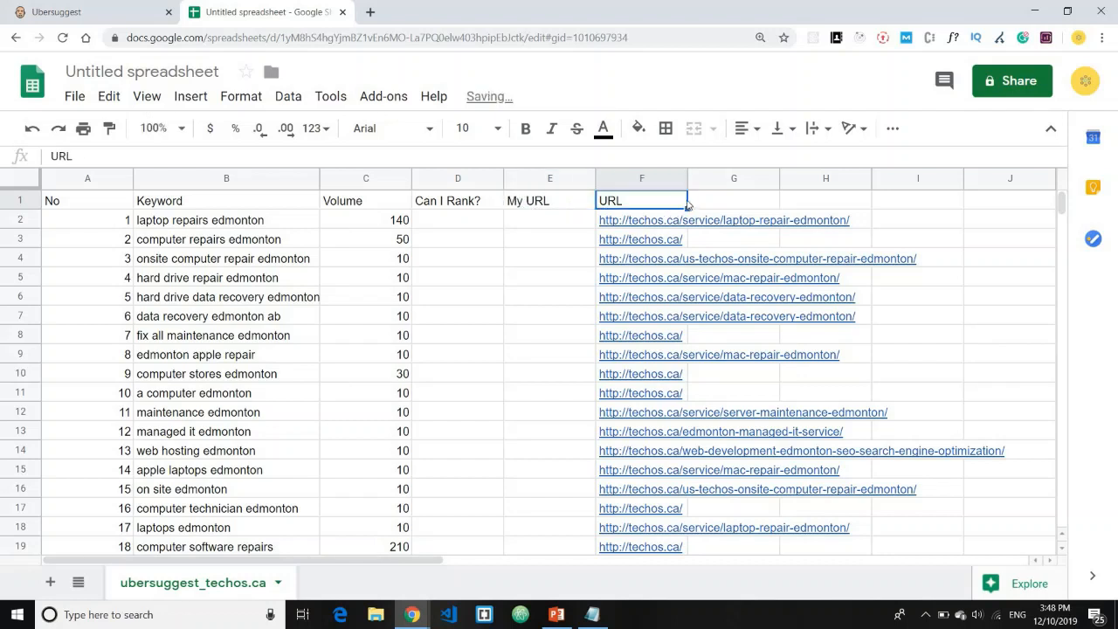
pyautogui.moveTo(974, 200); pyautogui.dragTo(1008, 201)
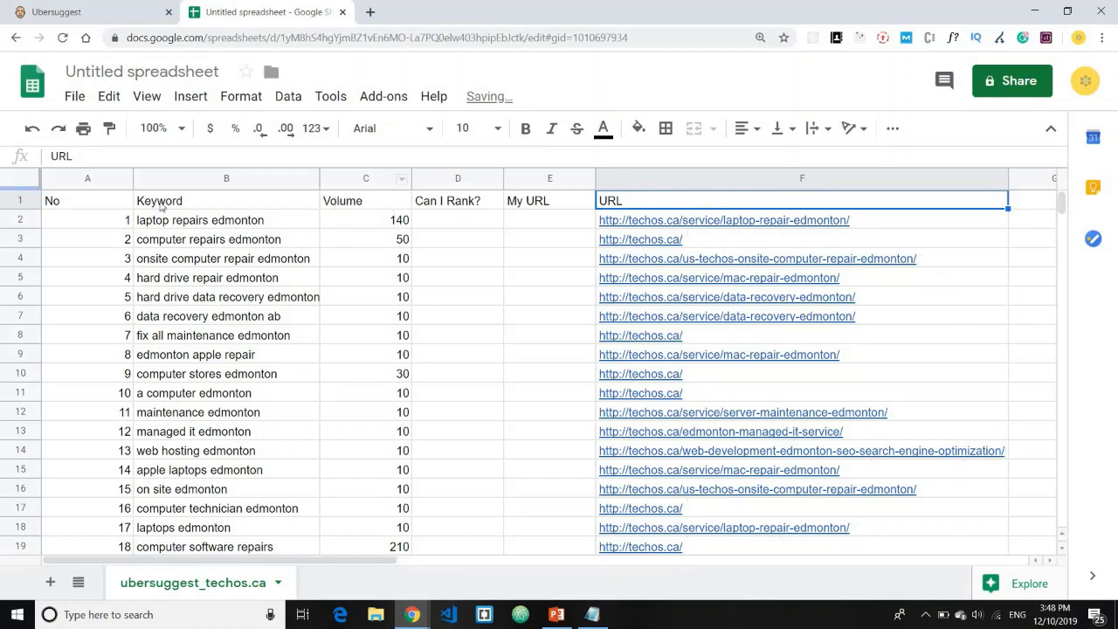
# Format the header cells B1:F1 with a light yellow fill, bold text and centred alignment
pyautogui.moveTo(157, 201); pyautogui.dragTo(787, 203)
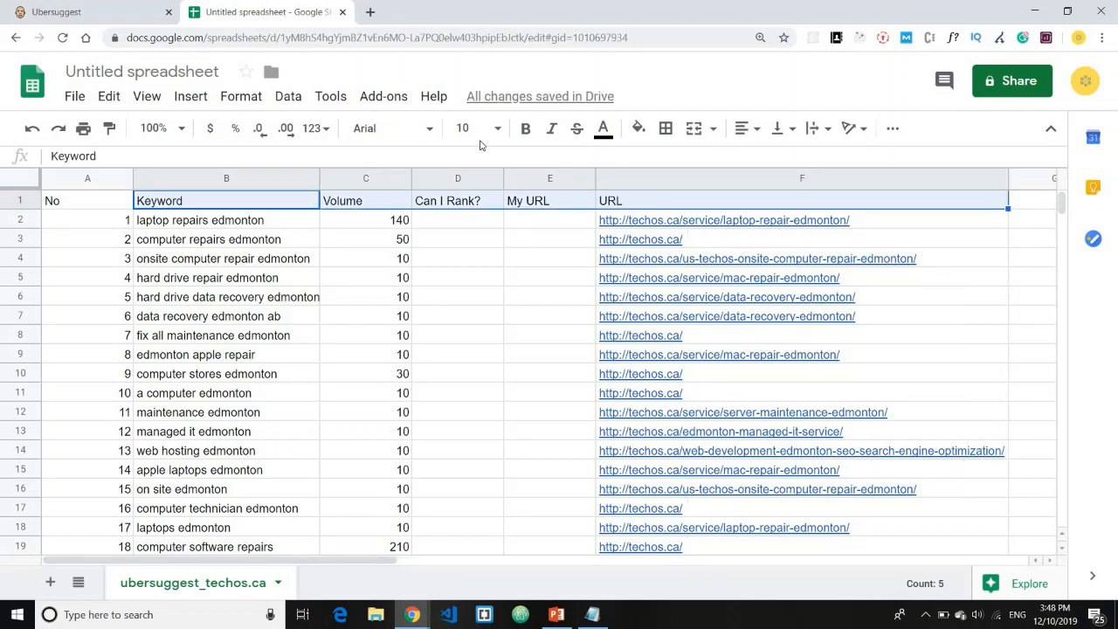
pyautogui.click(639, 131)
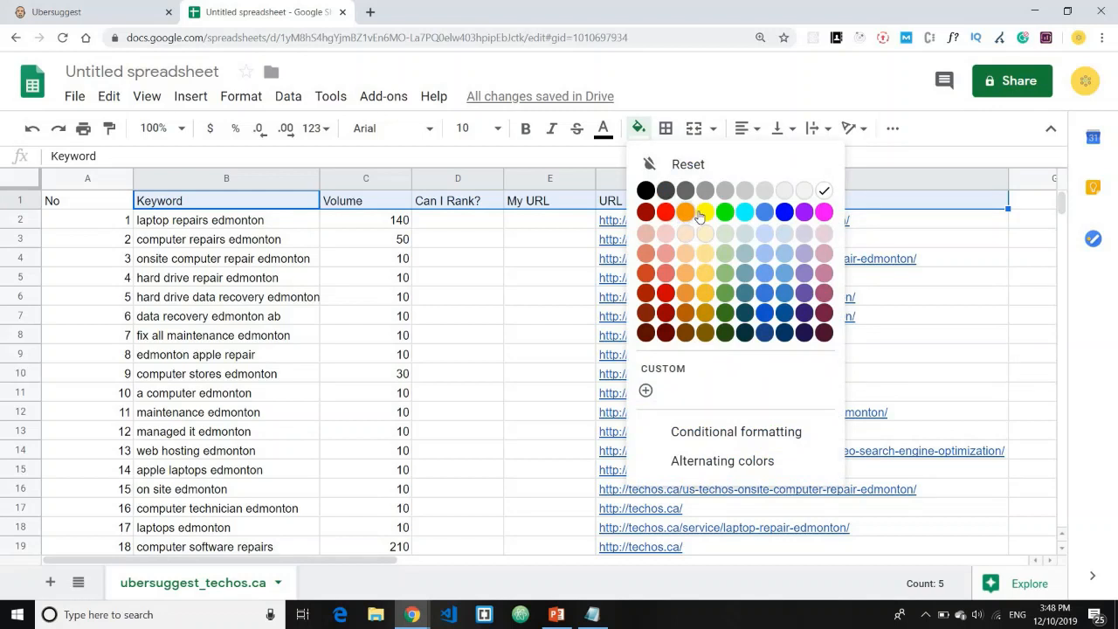
pyautogui.click(705, 233)
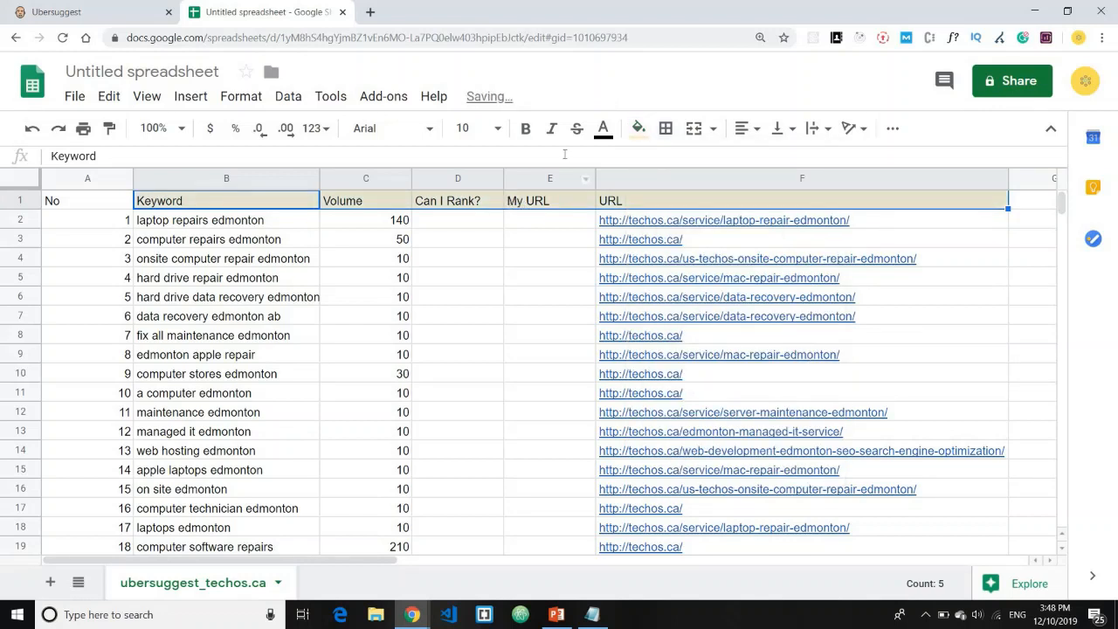
pyautogui.click(526, 129)
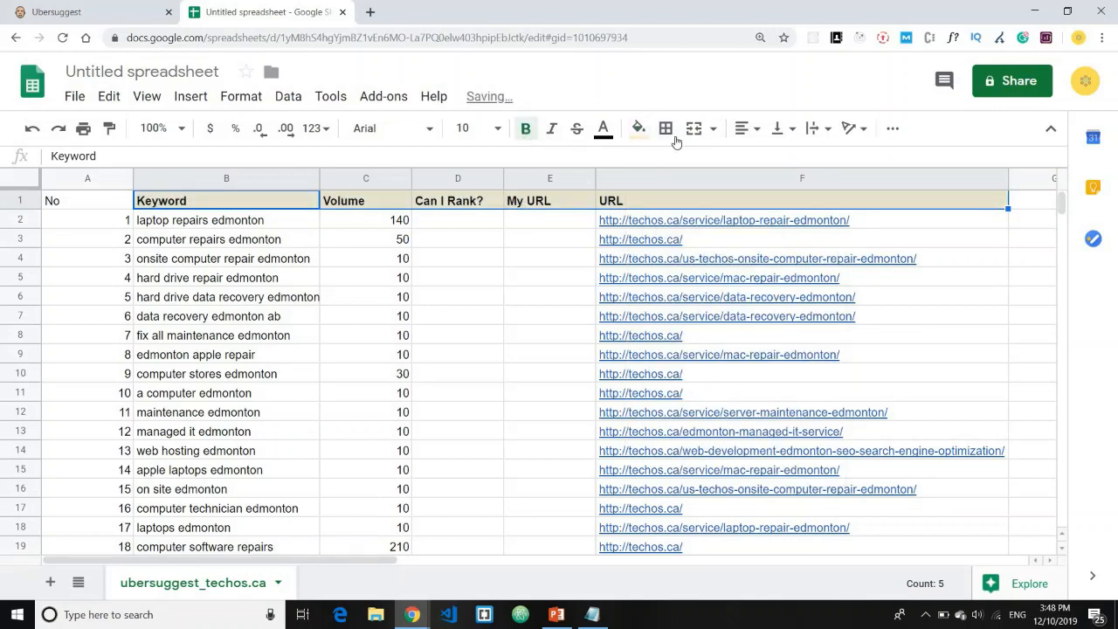
pyautogui.click(738, 131)
pyautogui.click(762, 162)
pyautogui.click(491, 277)
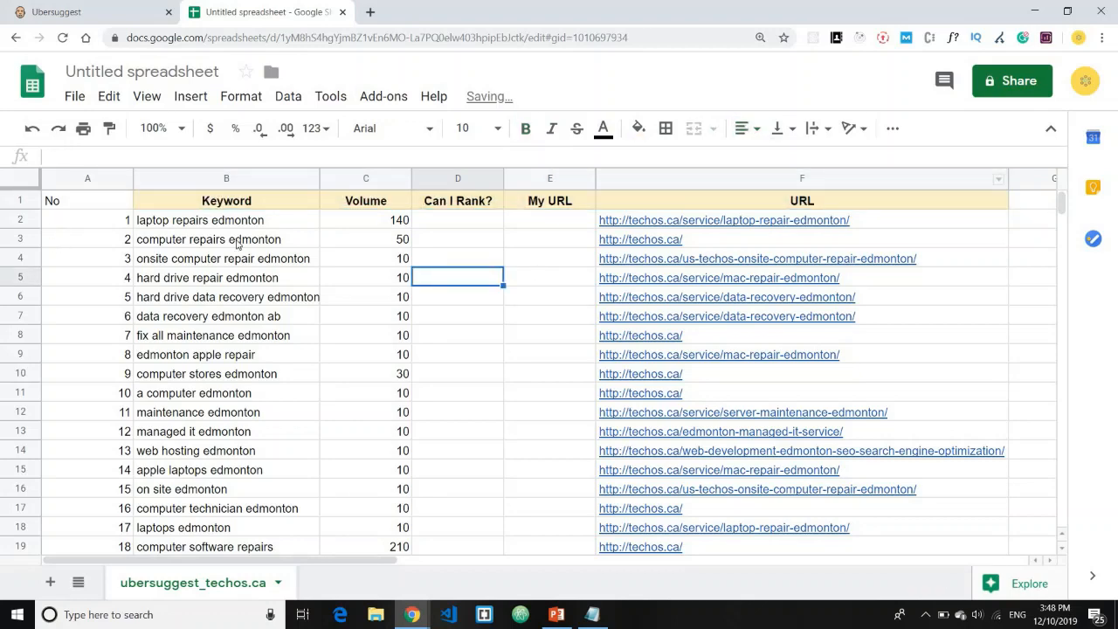
# Mark the keyword laptop repairs edmonton as Yes in the Can I Rank? column
pyautogui.scroll(-2, 237, 245)
pyautogui.scroll(2, 238, 245)
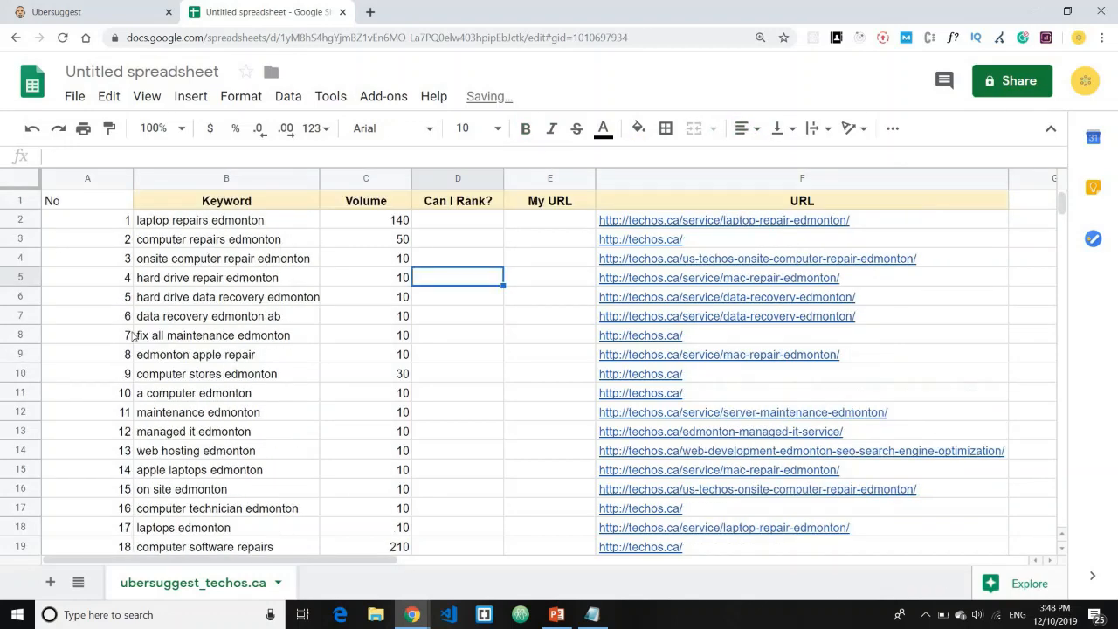
pyautogui.click(174, 227)
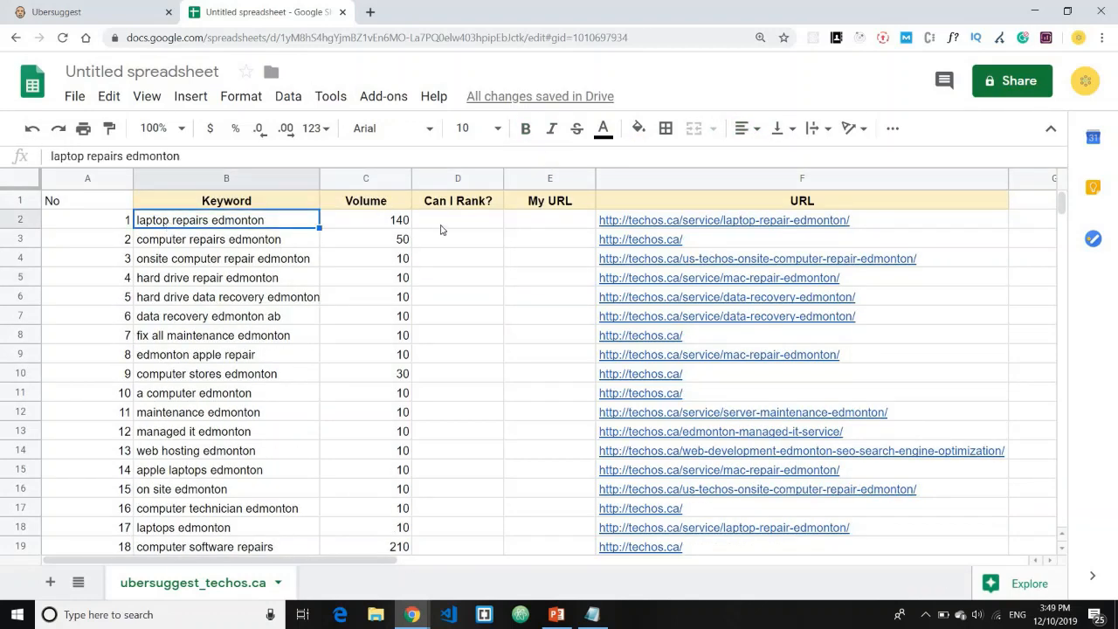
pyautogui.click(468, 227)
pyautogui.write('Yes')
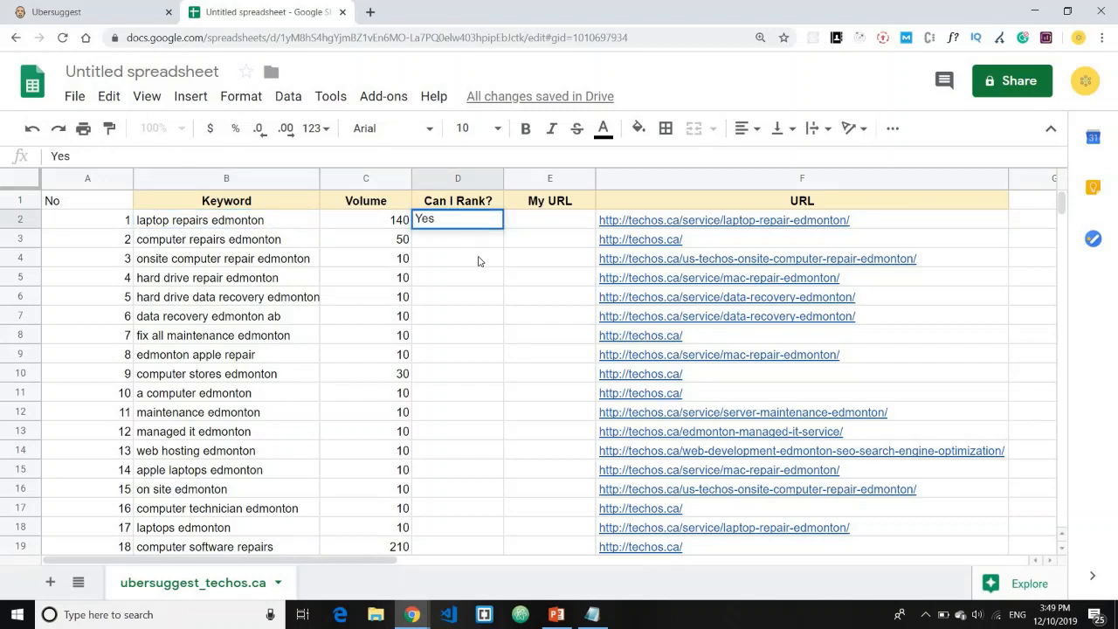
pyautogui.press('Return')
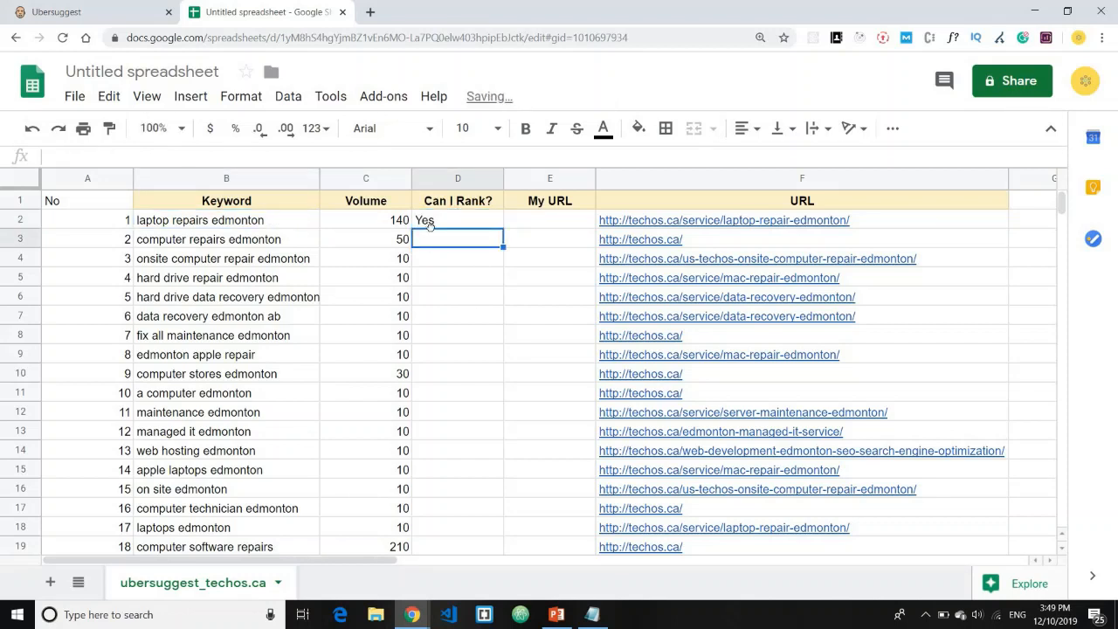
# Centre the contents of the entire Can I Rank? column
pyautogui.click(443, 197)
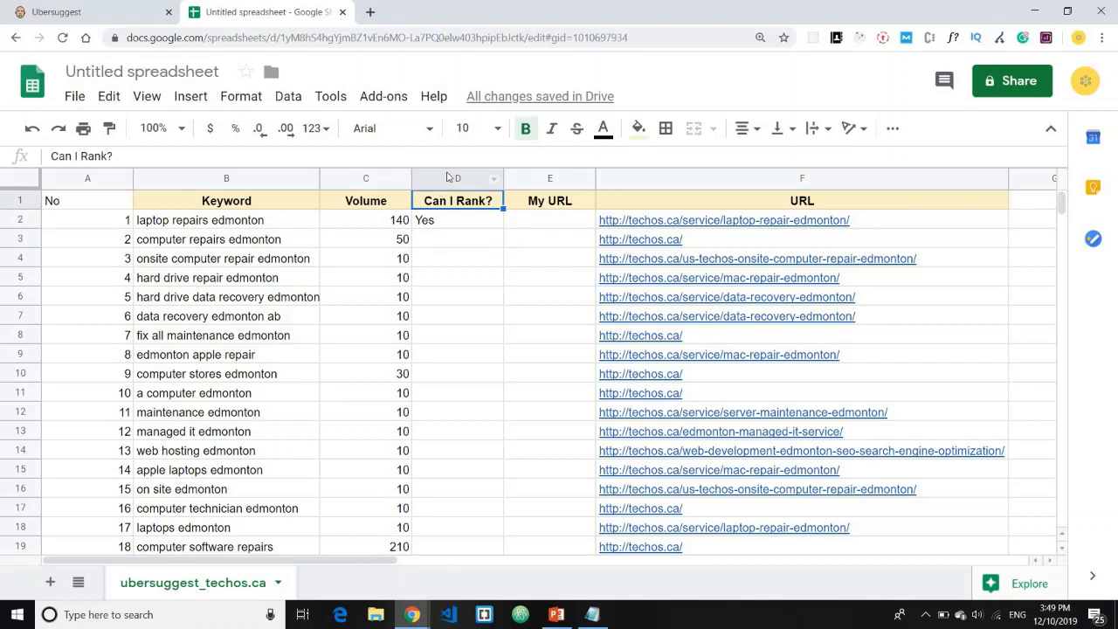
pyautogui.click(446, 177)
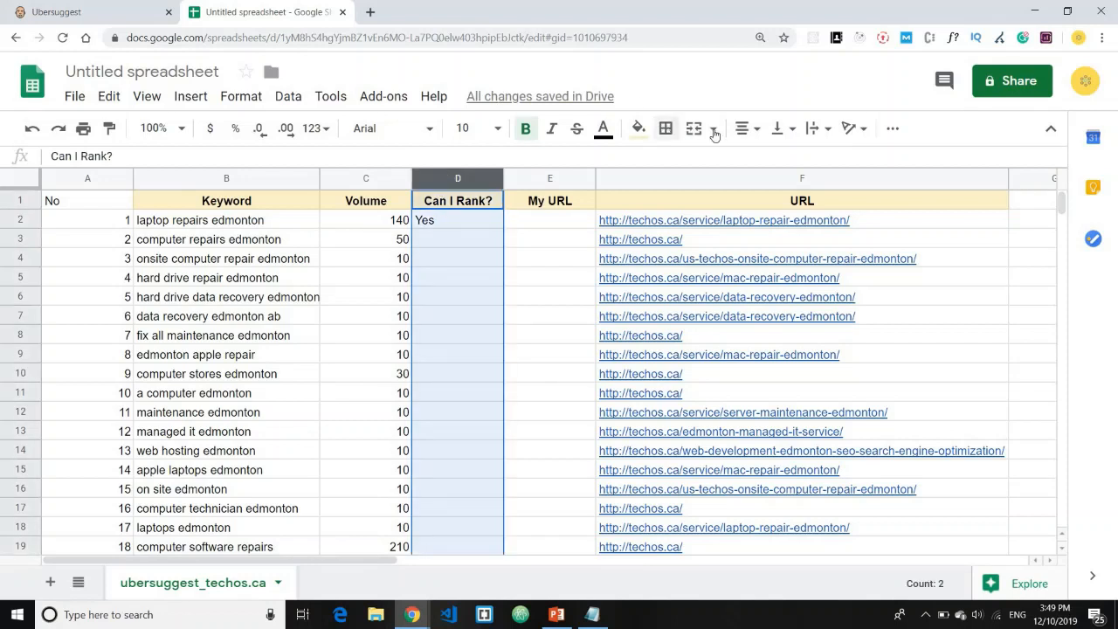
pyautogui.click(744, 129)
pyautogui.click(767, 159)
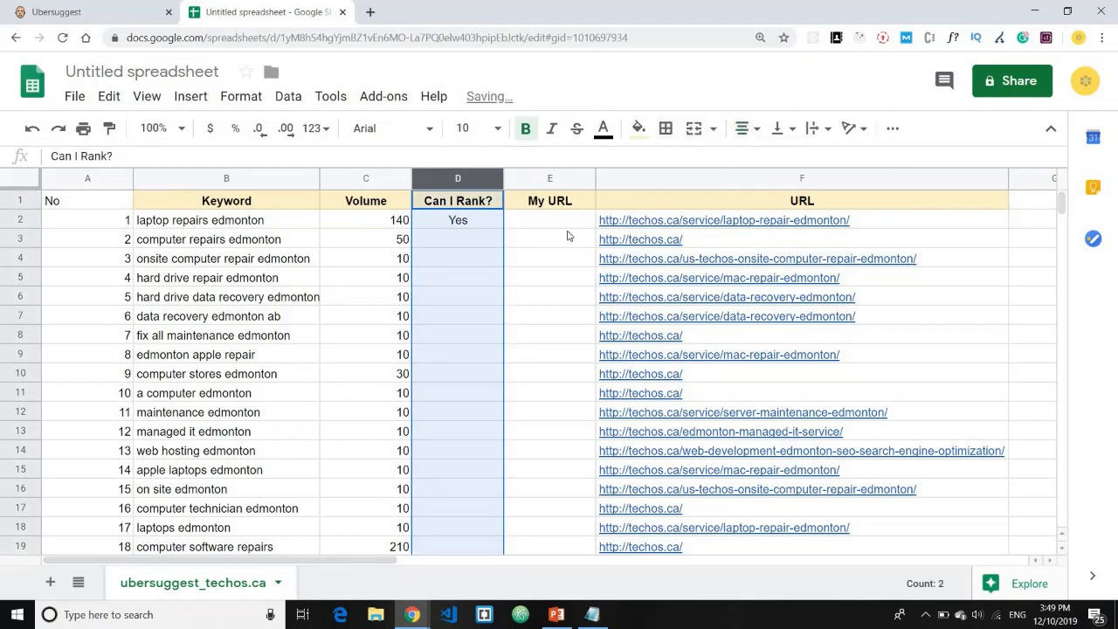
pyautogui.click(533, 260)
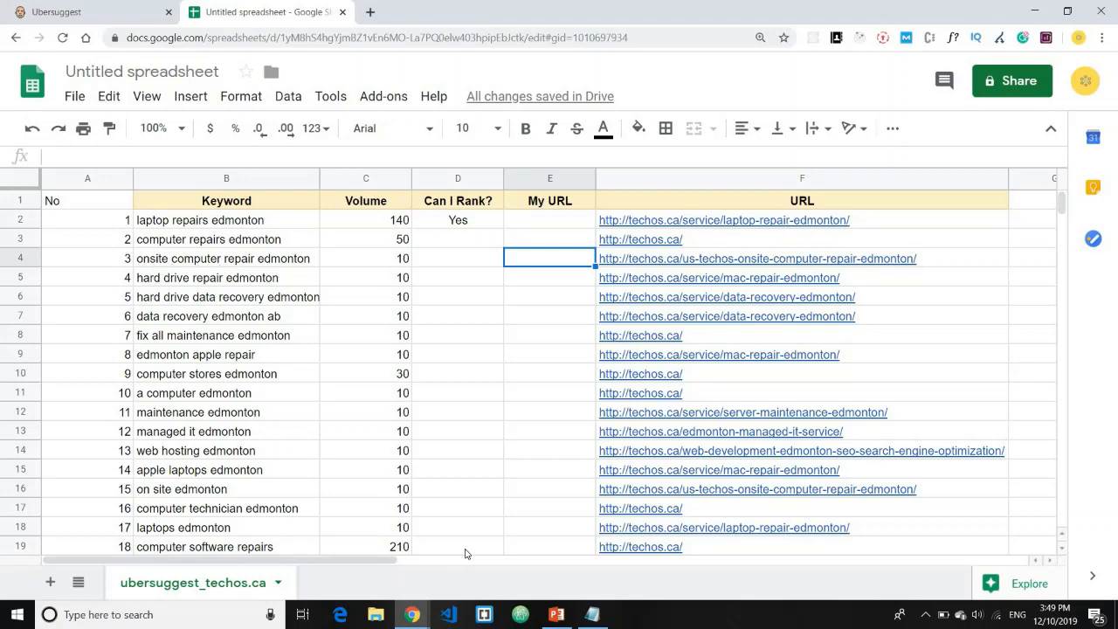
# Switch to the incognito Google window and search for onsite computer repair edmonton
pyautogui.moveTo(417, 614)
pyautogui.click(492, 536)
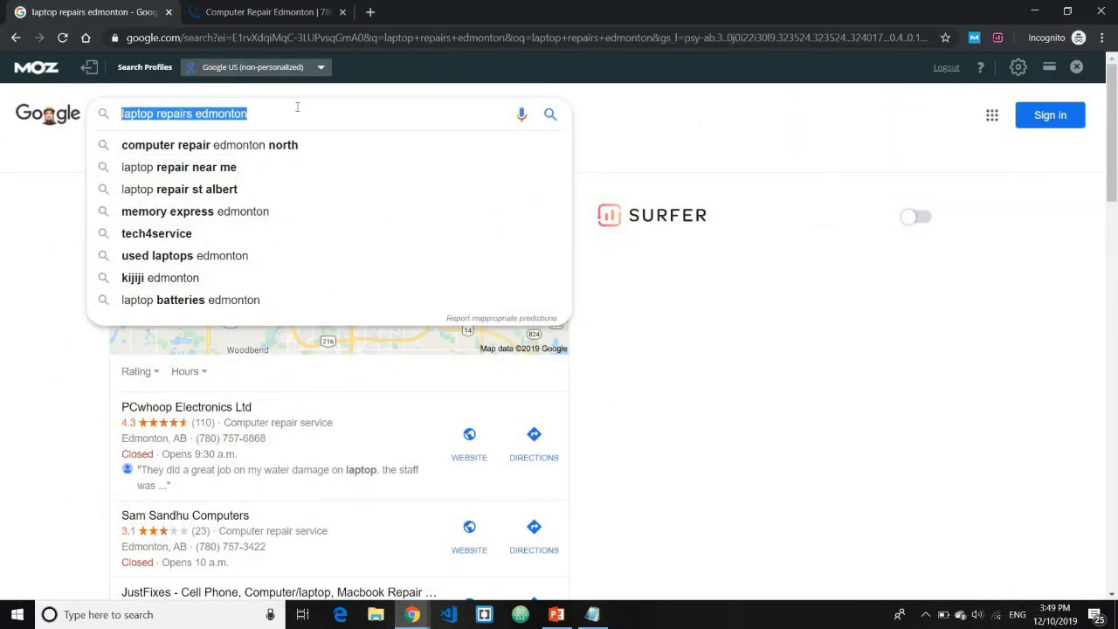
pyautogui.tripleClick(298, 109)
pyautogui.write('ons')
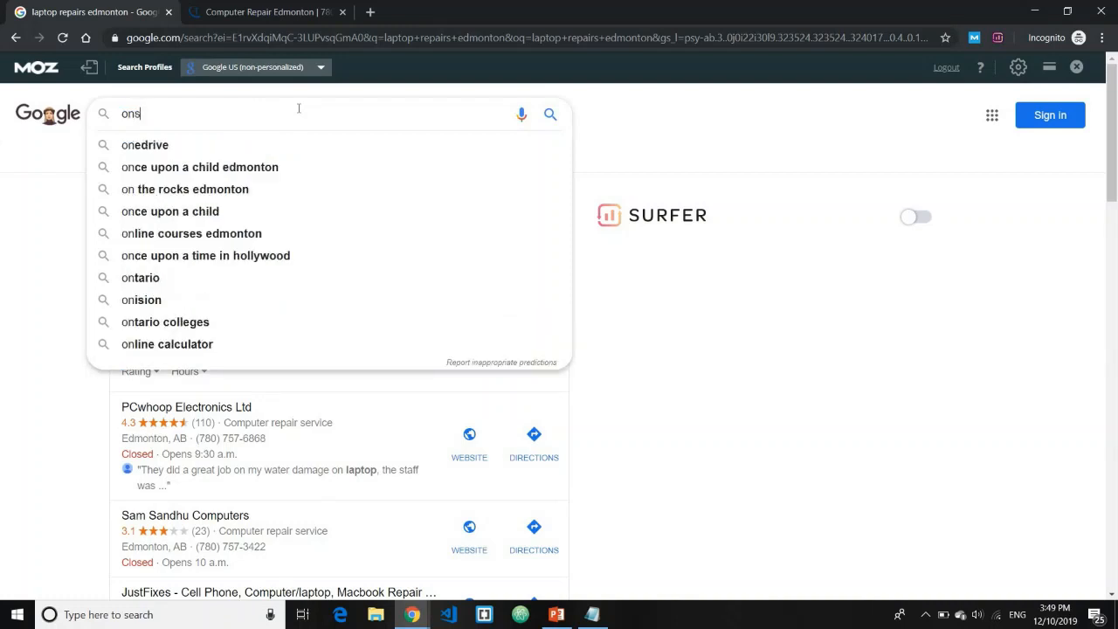
pyautogui.write('ite computer r')
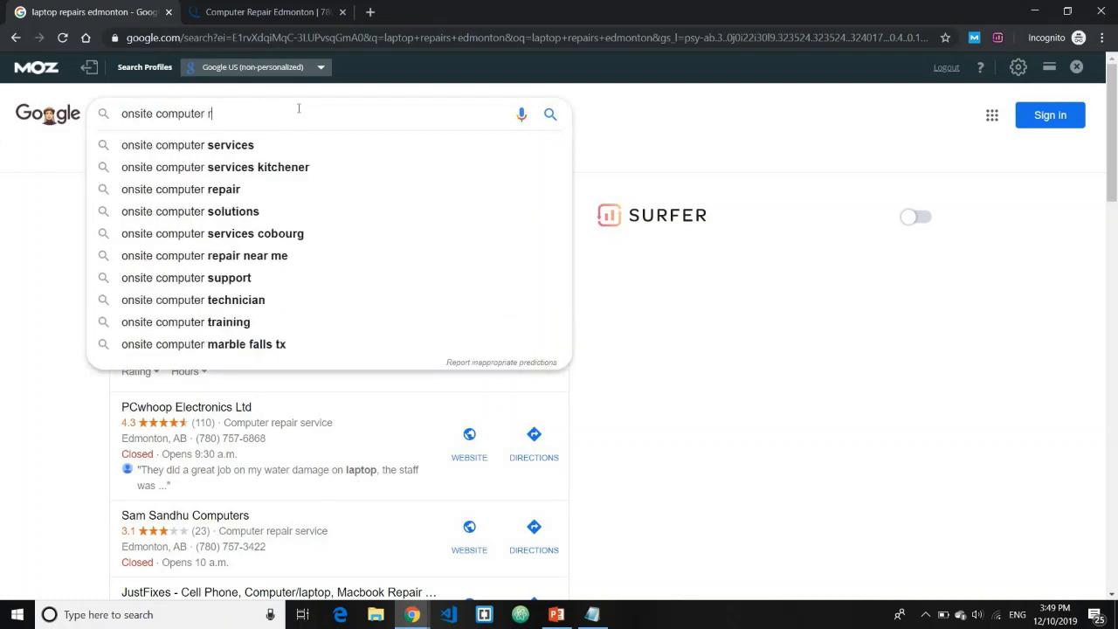
pyautogui.write('epair edmonton')
pyautogui.press('Return')
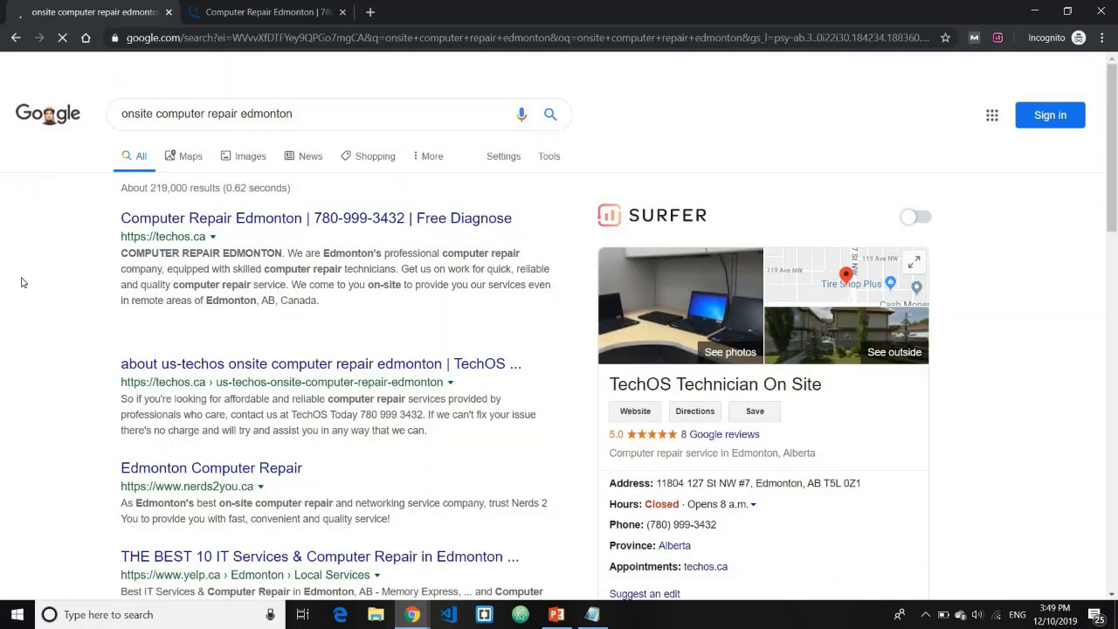
# Turn on the full MozBar metrics for the search results and examine the page and domain authority of the ranking sites
pyautogui.click(974, 39)
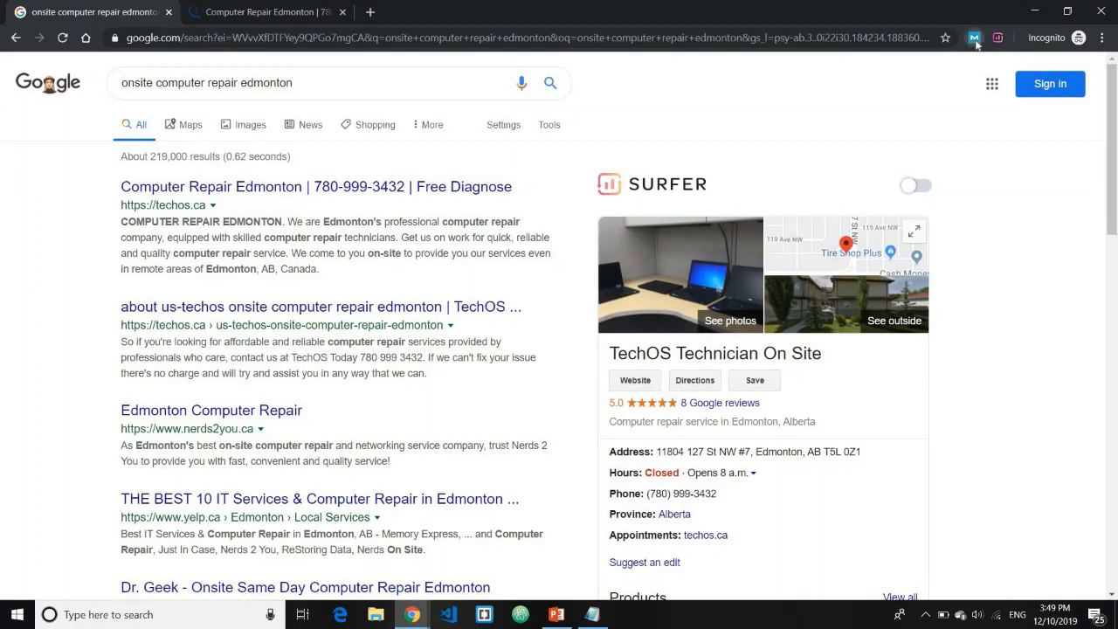
pyautogui.click(975, 40)
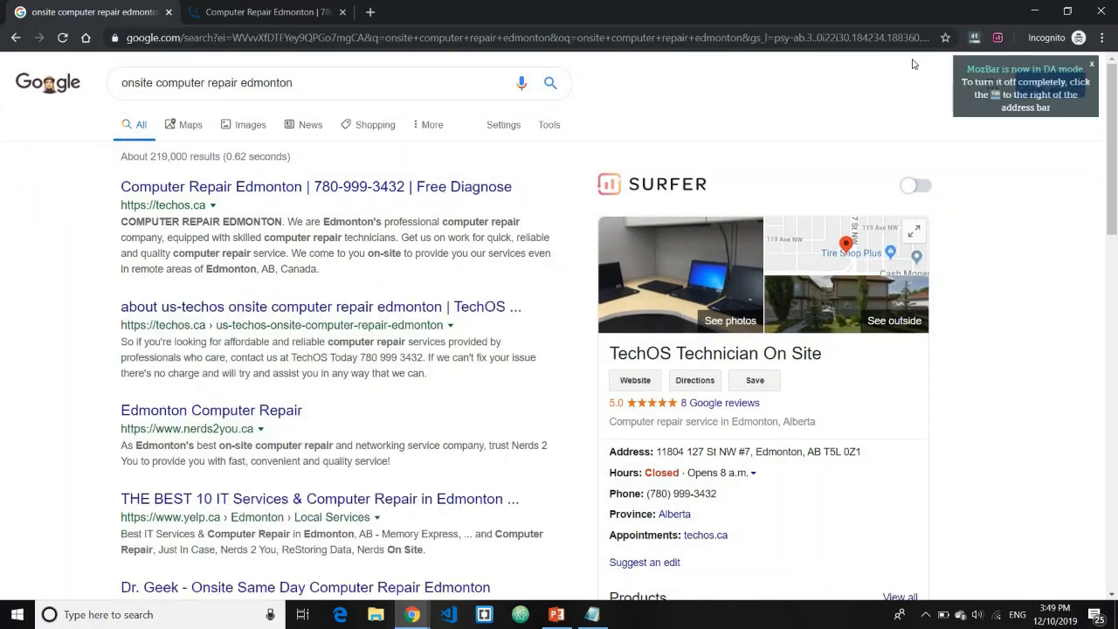
pyautogui.click(974, 39)
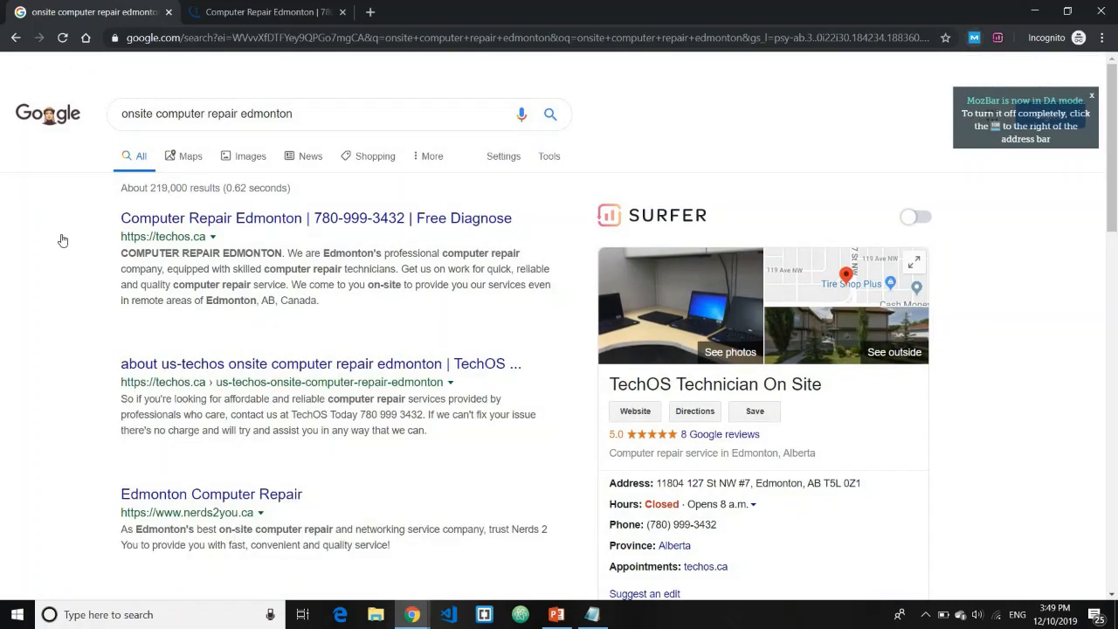
pyautogui.scroll(-2, 309, 201)
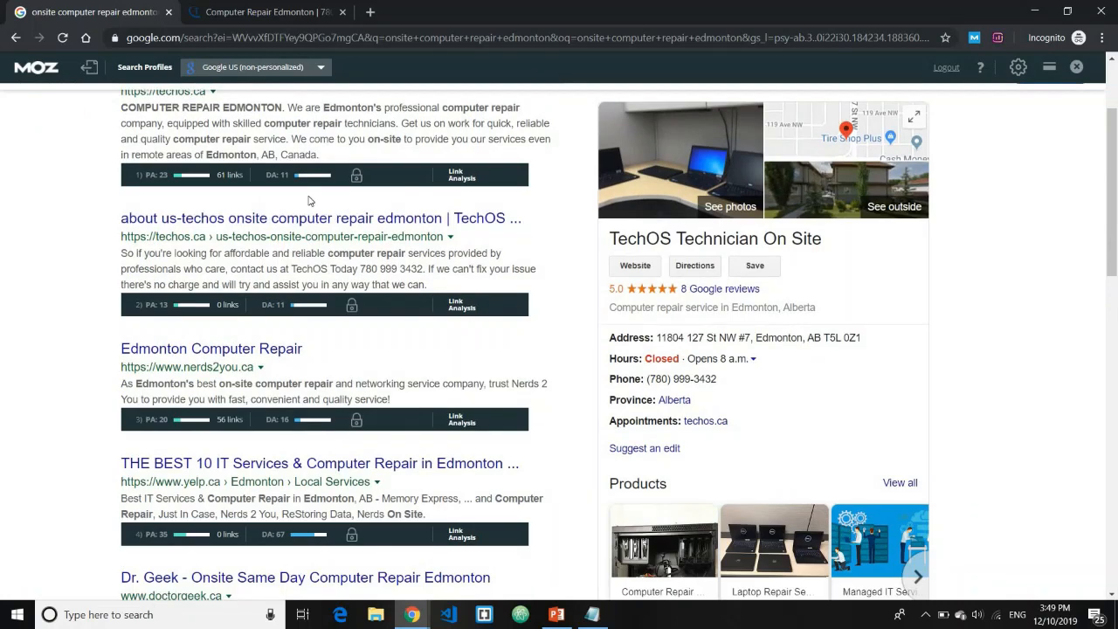
pyautogui.scroll(1, 277, 277)
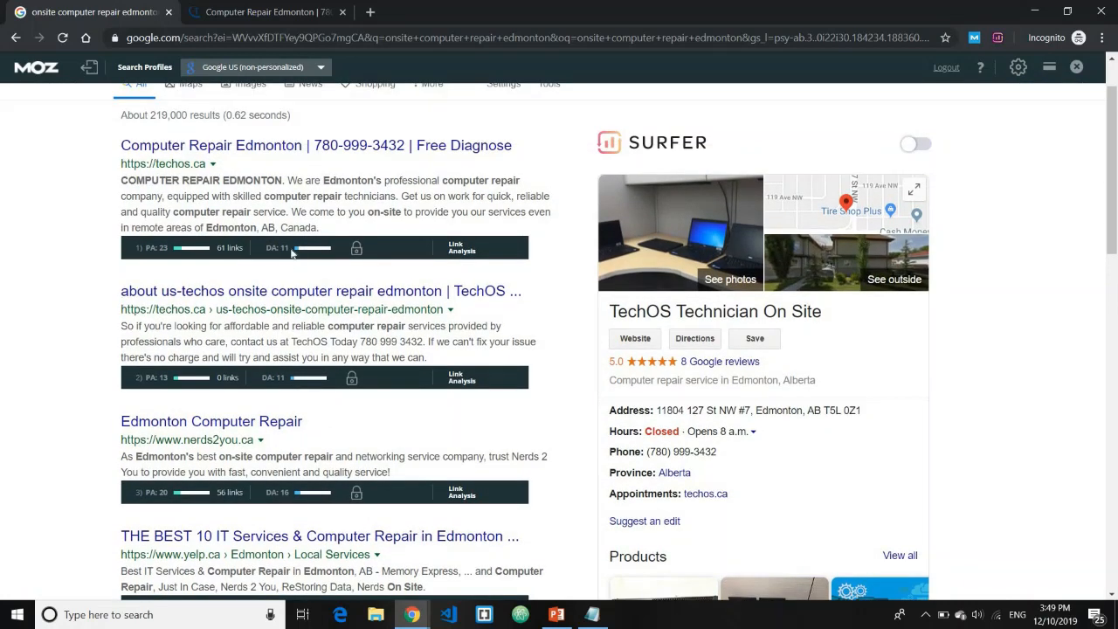
pyautogui.scroll(-5, 281, 303)
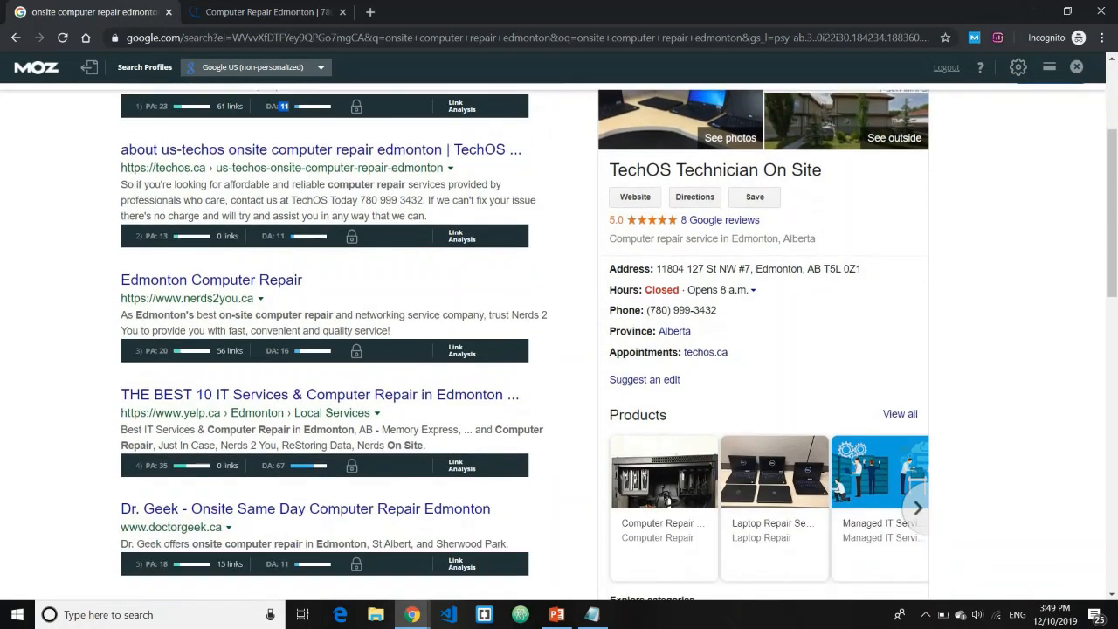
pyautogui.scroll(-3, 283, 260)
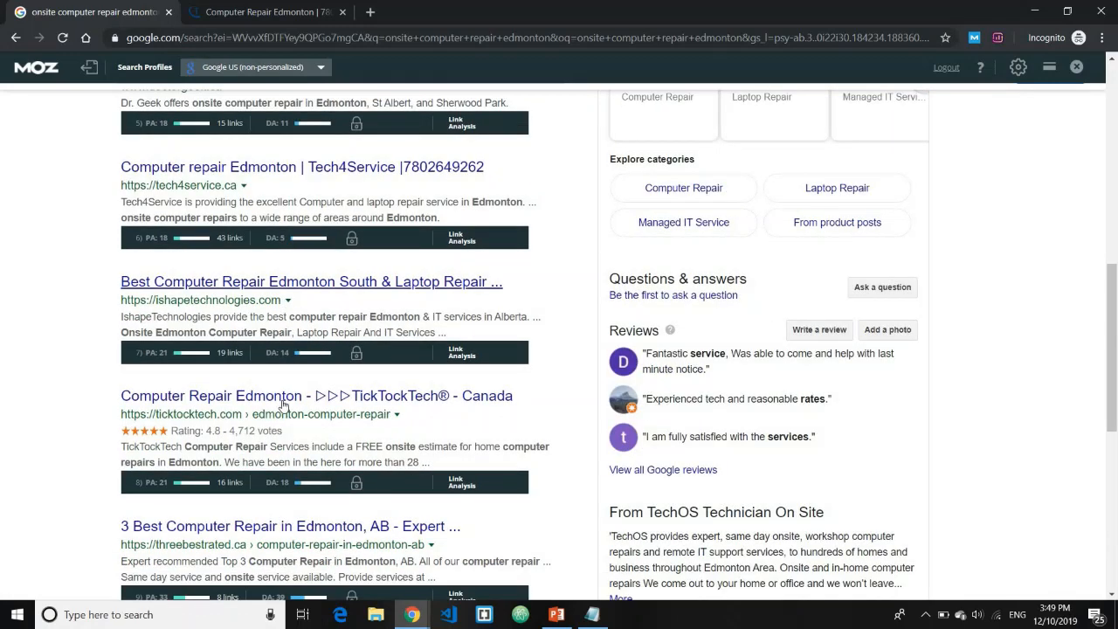
pyautogui.scroll(2, 282, 349)
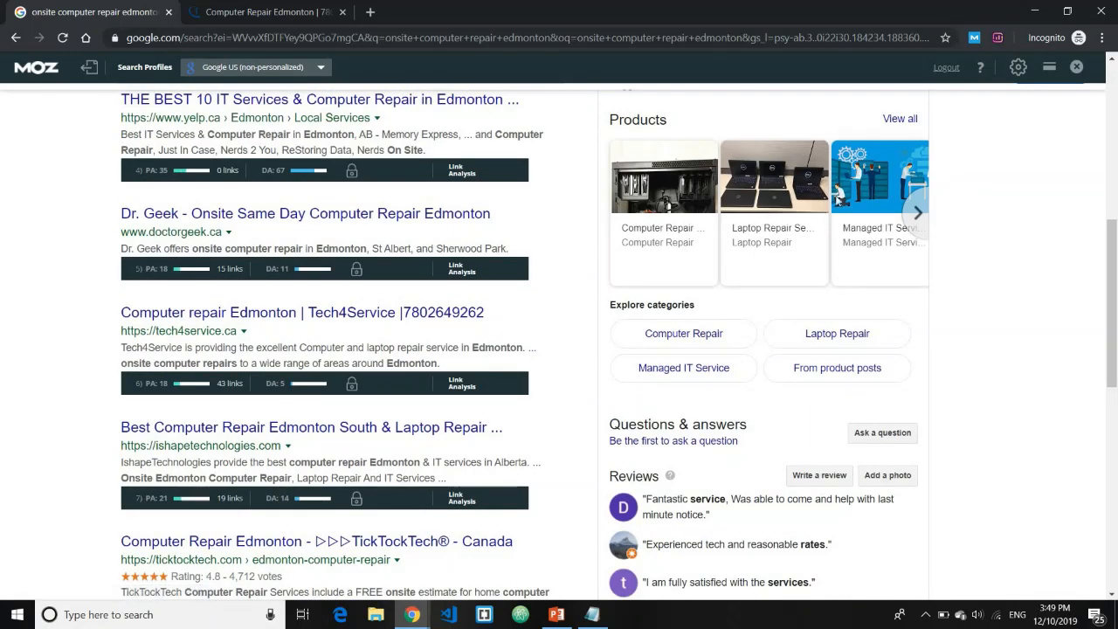
pyautogui.scroll(4, 881, 166)
# Return to the keyword spreadsheet and mark computer repairs edmonton as Yes in the Can I Rank? column
pyautogui.click(1031, 11)
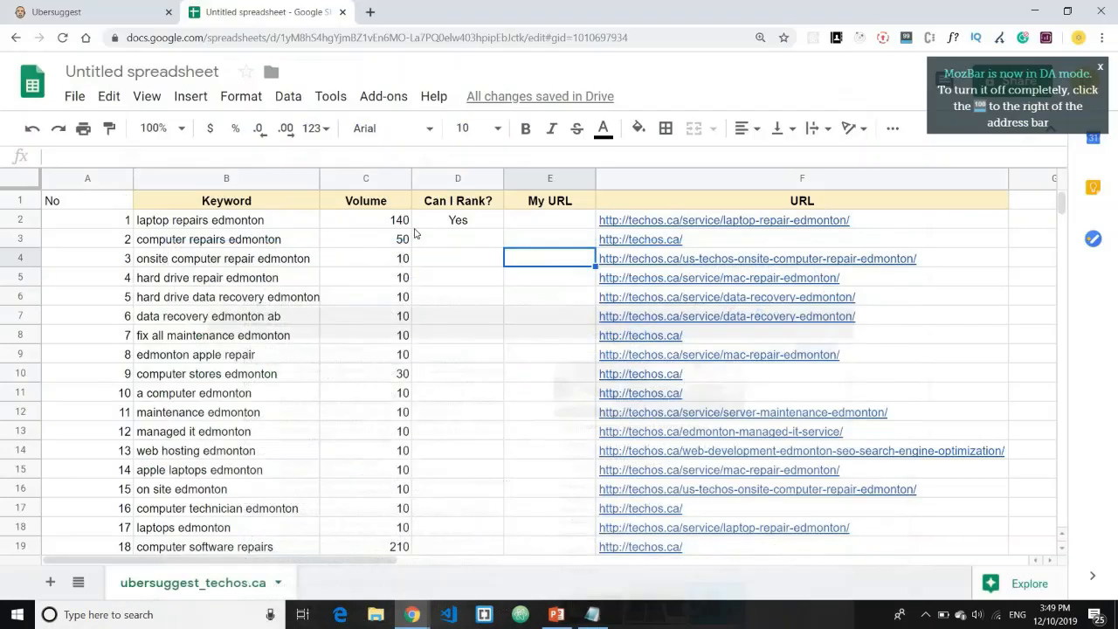
pyautogui.click(443, 244)
pyautogui.write('Yes')
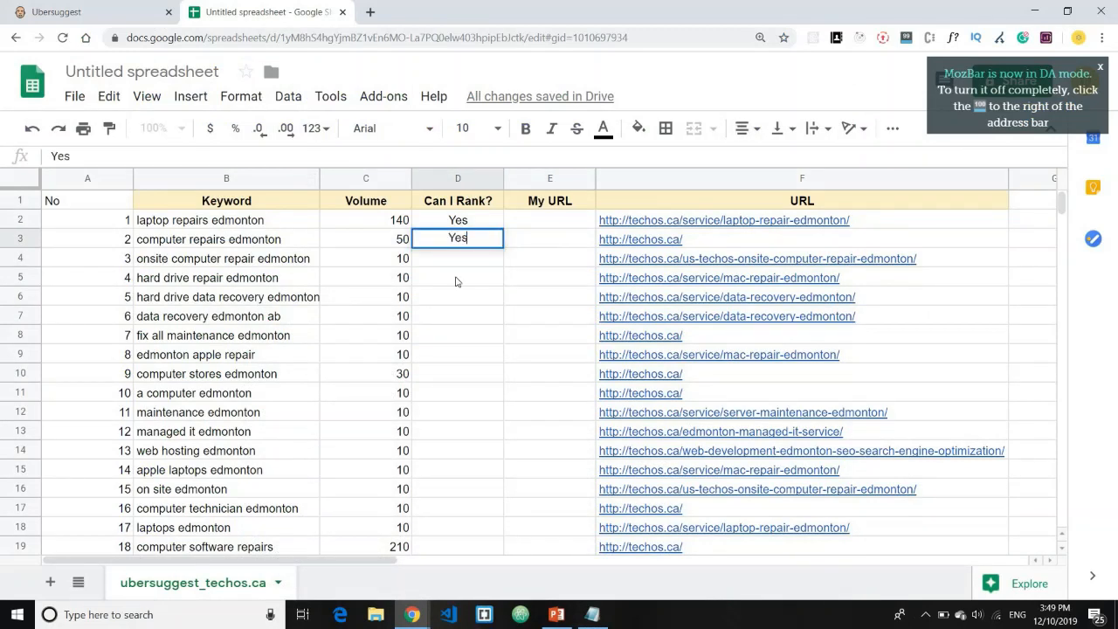
pyautogui.press('Return')
pyautogui.press('Return')
pyautogui.press('Down')
pyautogui.press('Down')
pyautogui.press('Down')
pyautogui.press('Down')
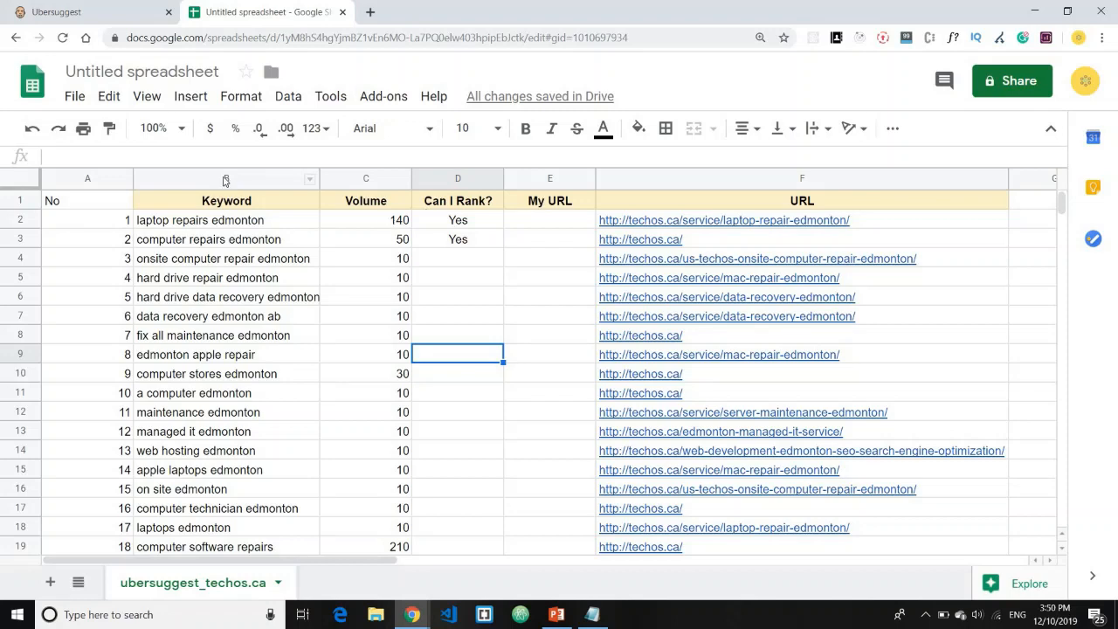
# Sort the Keyword and Volume columns together by column C in Z → A order
pyautogui.moveTo(226, 179); pyautogui.dragTo(355, 177)
pyautogui.click(288, 96)
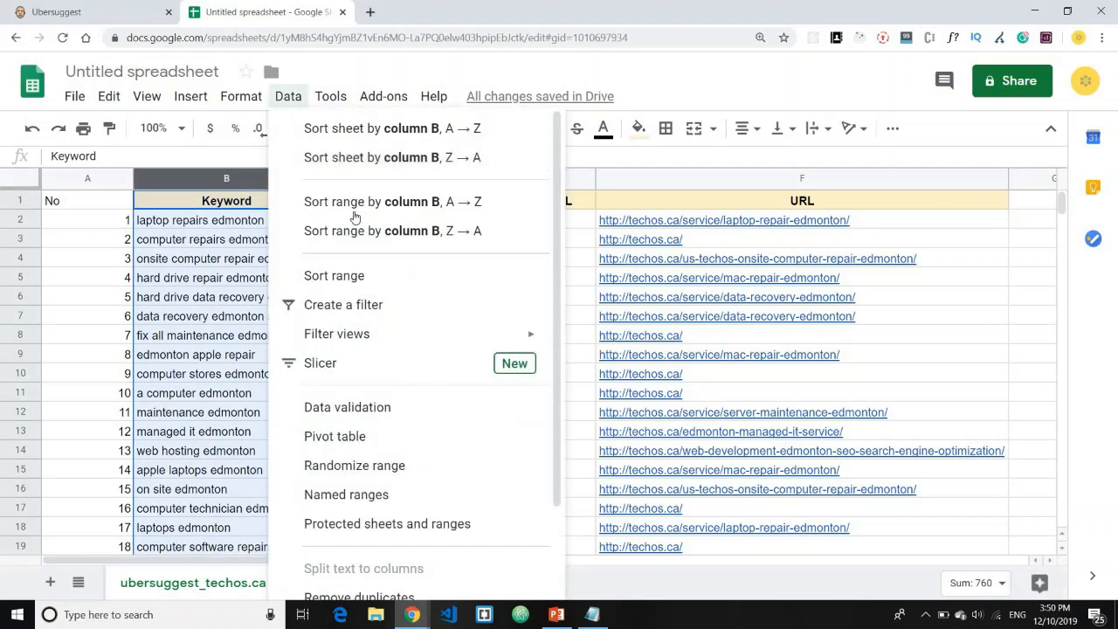
pyautogui.click(366, 276)
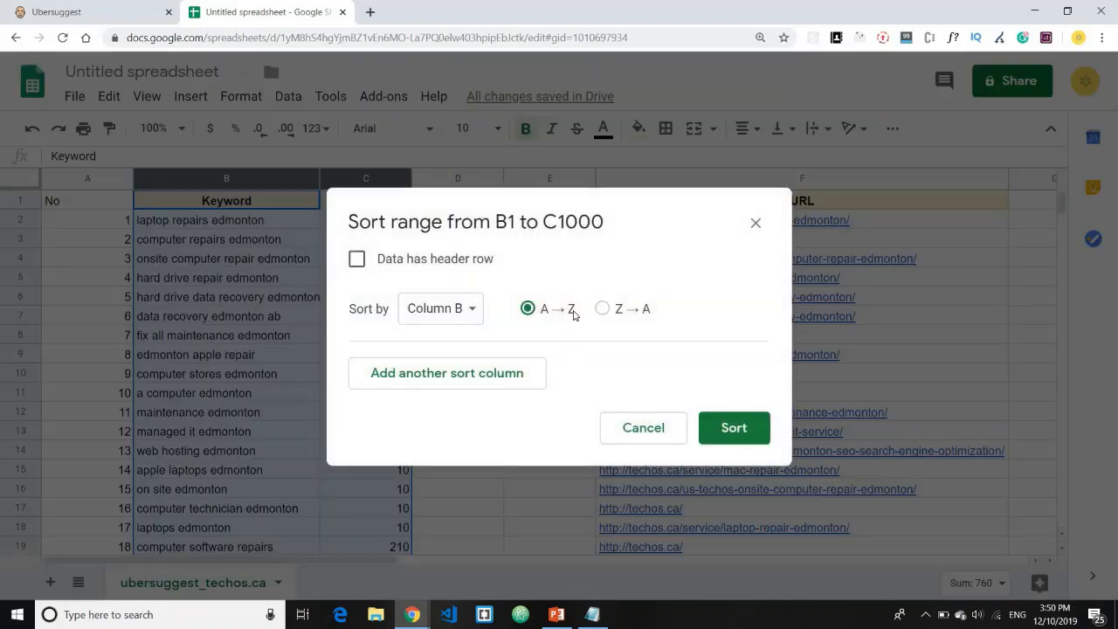
pyautogui.click(411, 305)
pyautogui.click(456, 347)
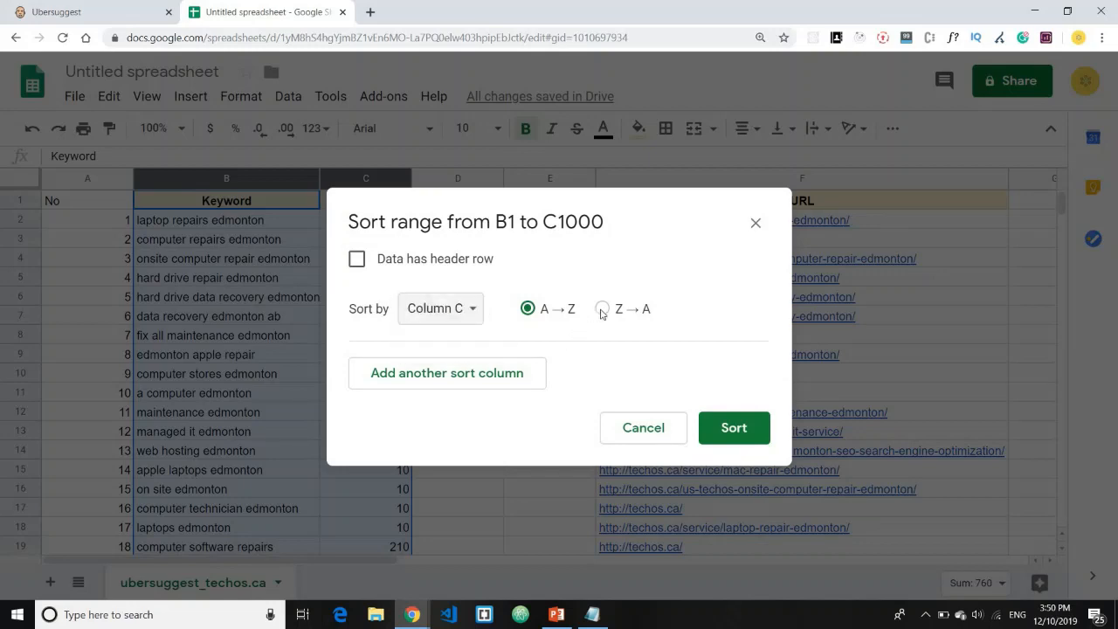
pyautogui.click(602, 310)
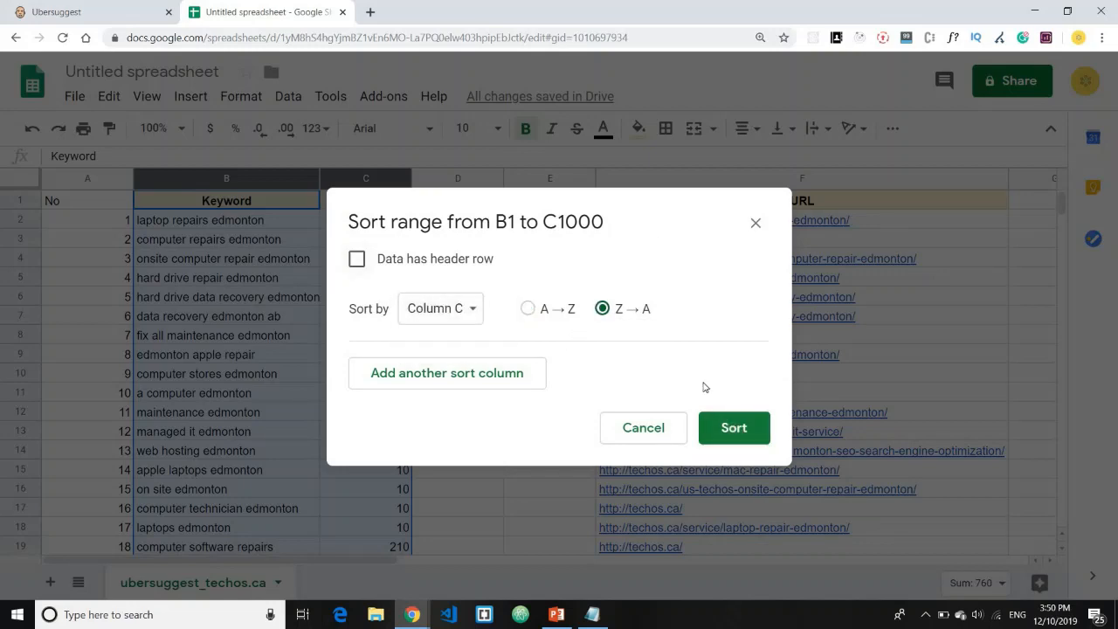
pyautogui.click(731, 426)
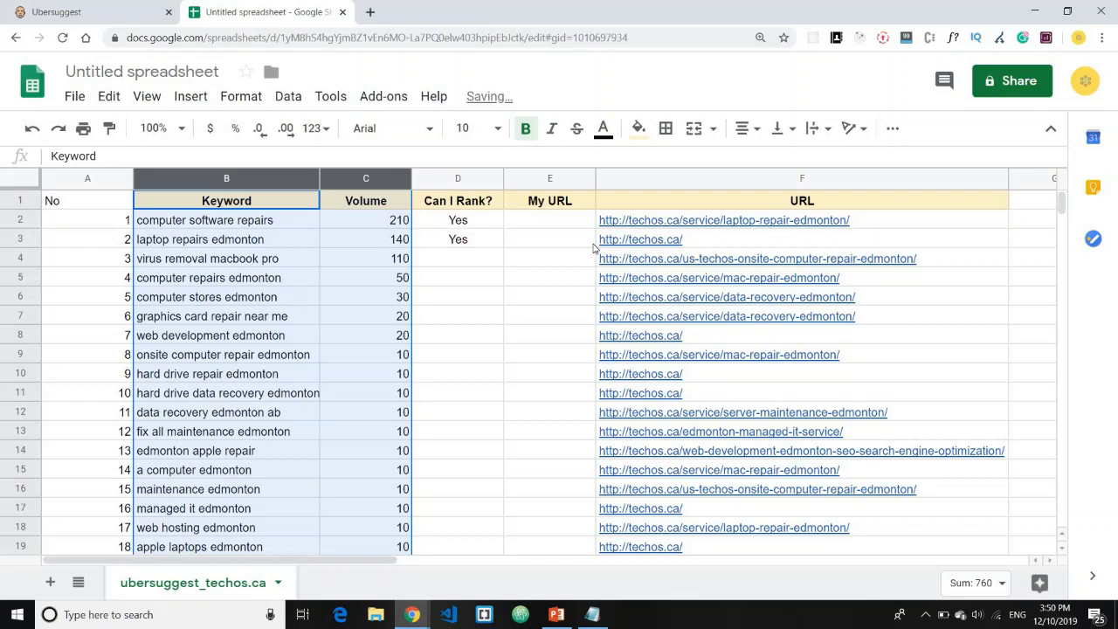
# Check the sorted keyword list against the entries in the Can I Rank? column
pyautogui.click(389, 280)
pyautogui.moveTo(458, 220); pyautogui.dragTo(458, 248)
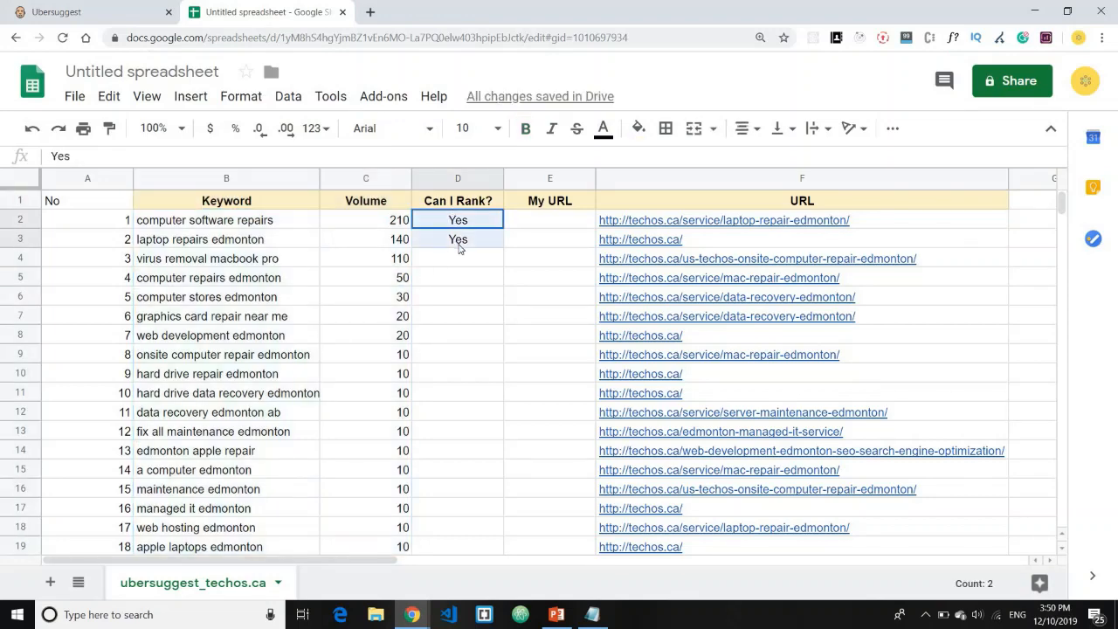
pyautogui.scroll(-2, 293, 231)
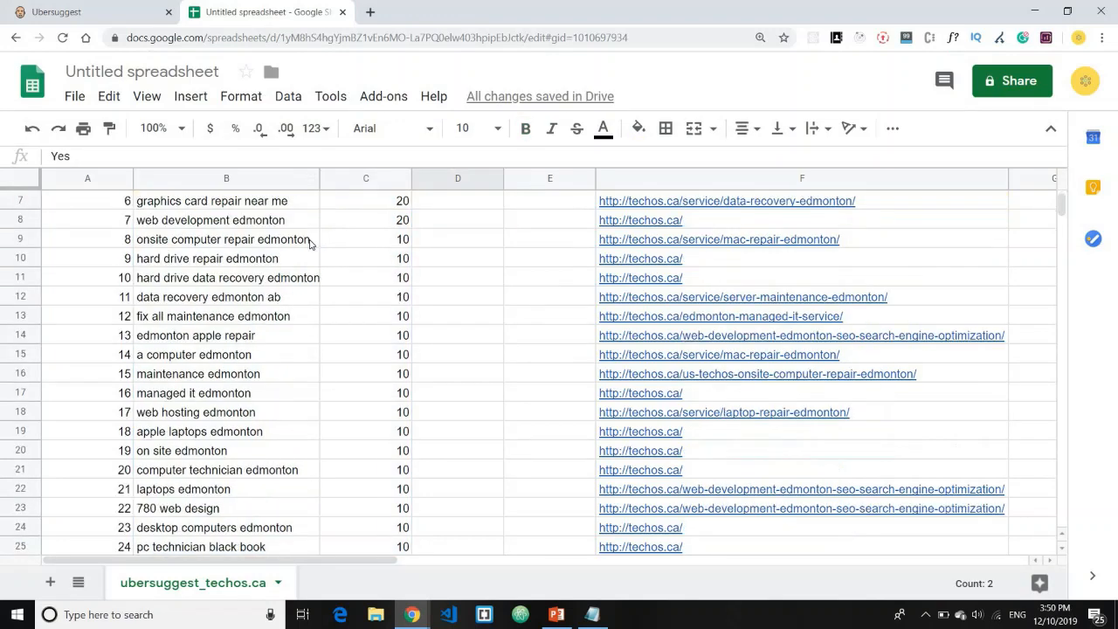
pyautogui.scroll(2, 305, 254)
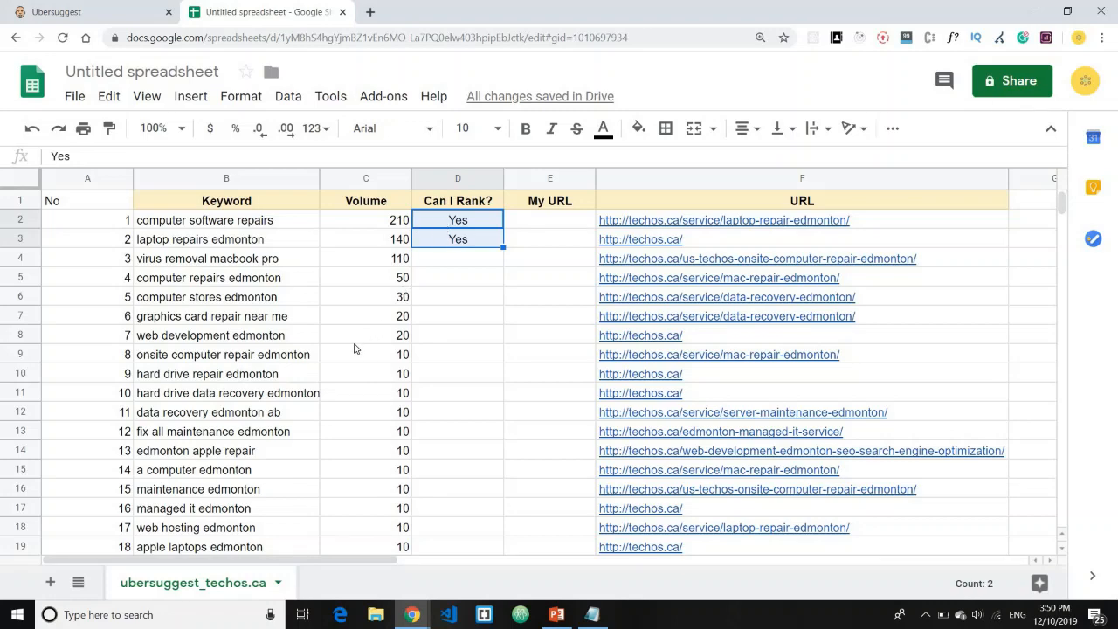
pyautogui.scroll(-6, 287, 387)
pyautogui.scroll(3, 294, 225)
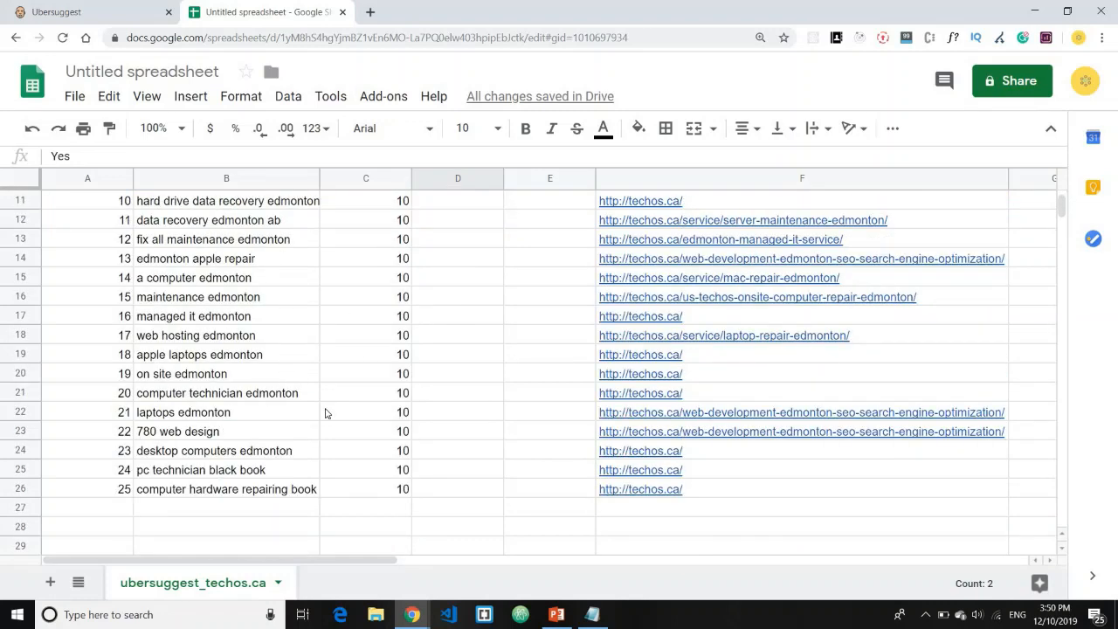
pyautogui.scroll(3, 325, 412)
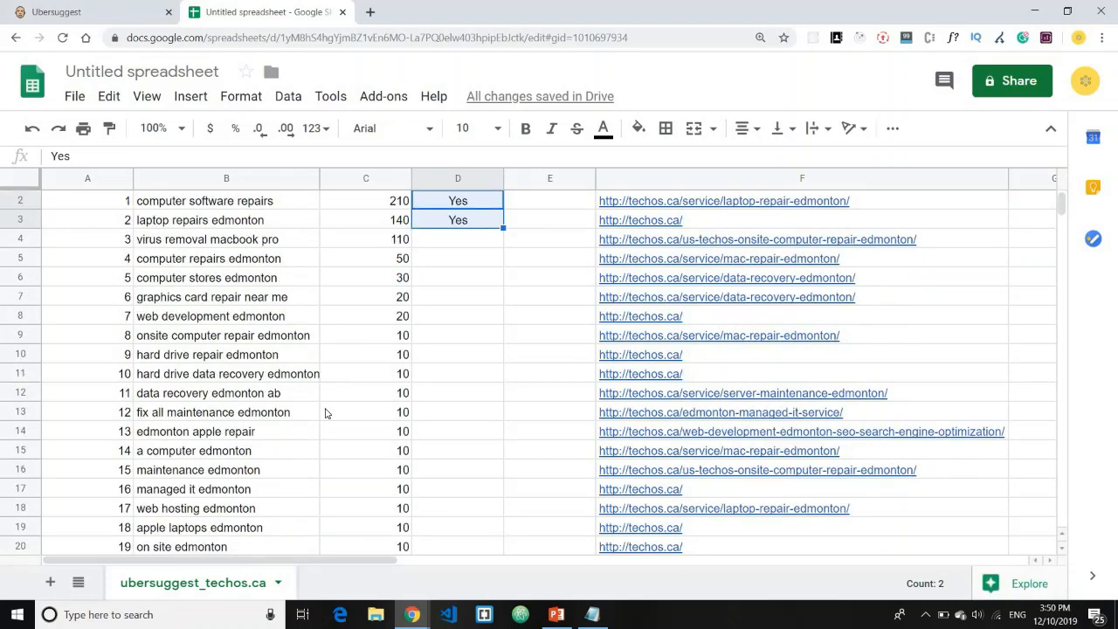
# Clear the Can I Rank? entry for computer software repairs and enter Yes for onsite computer repair edmonton
pyautogui.click(230, 224)
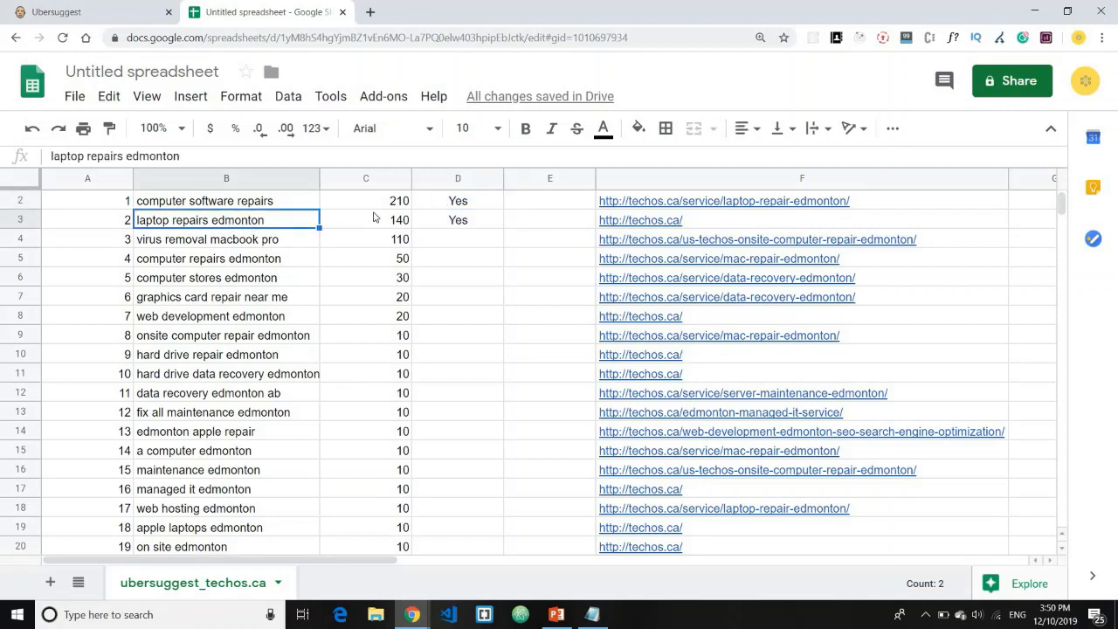
pyautogui.click(456, 219)
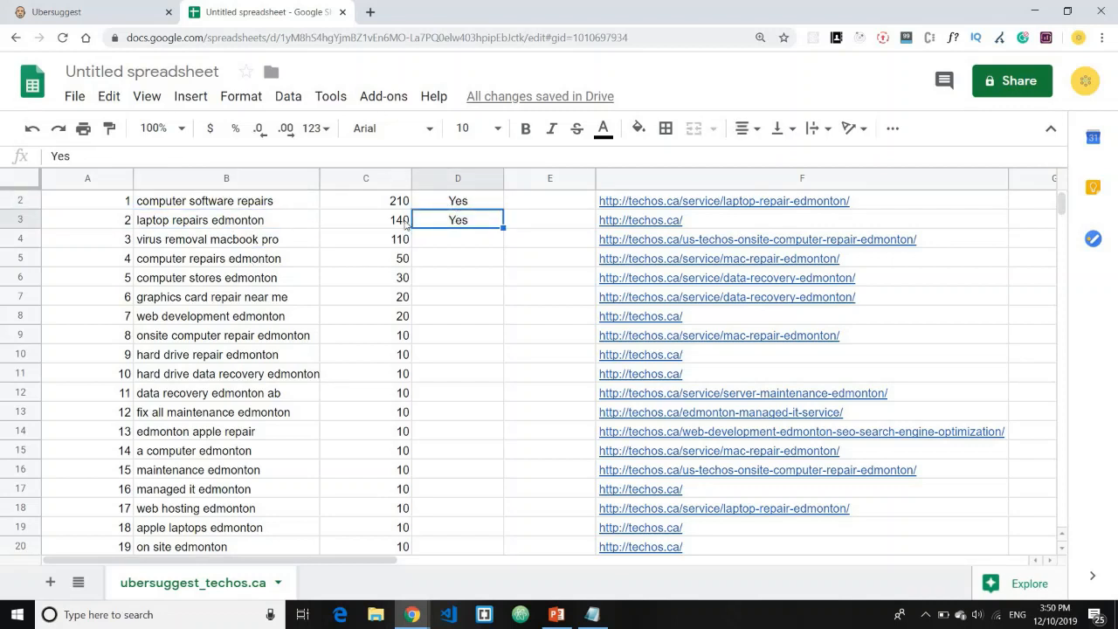
pyautogui.click(454, 206)
pyautogui.press('Delete')
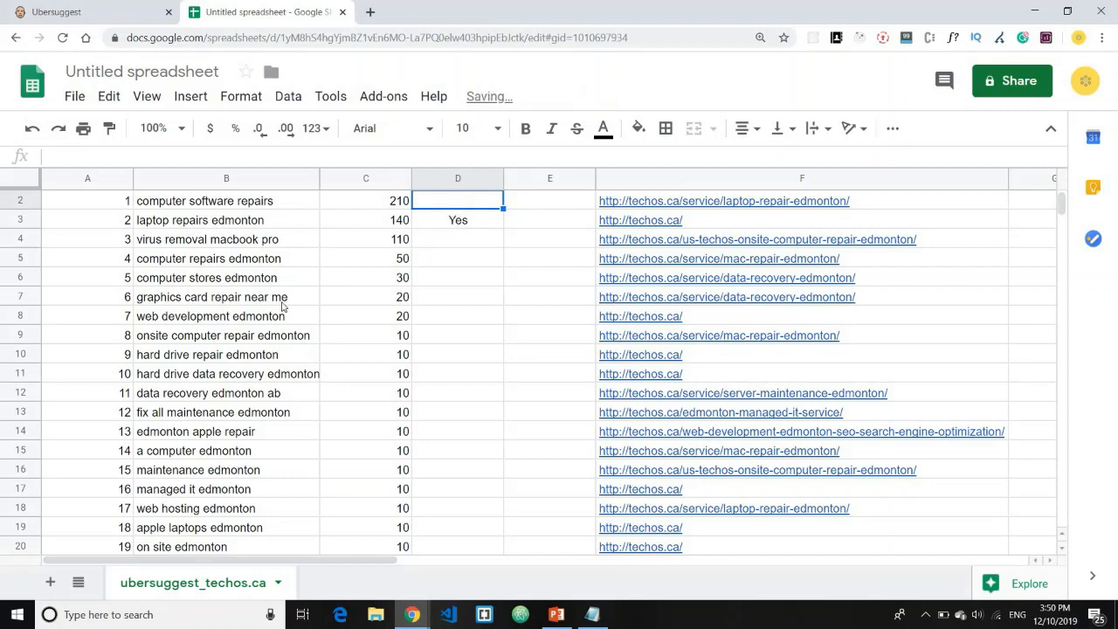
pyautogui.click(439, 341)
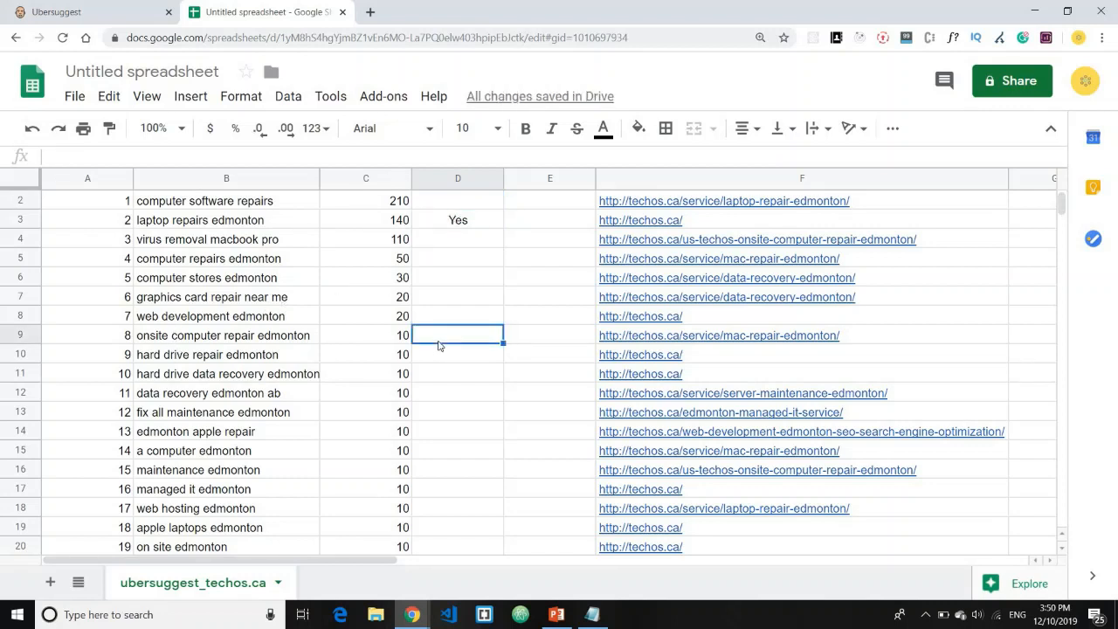
pyautogui.write('Yes')
pyautogui.press('Return')
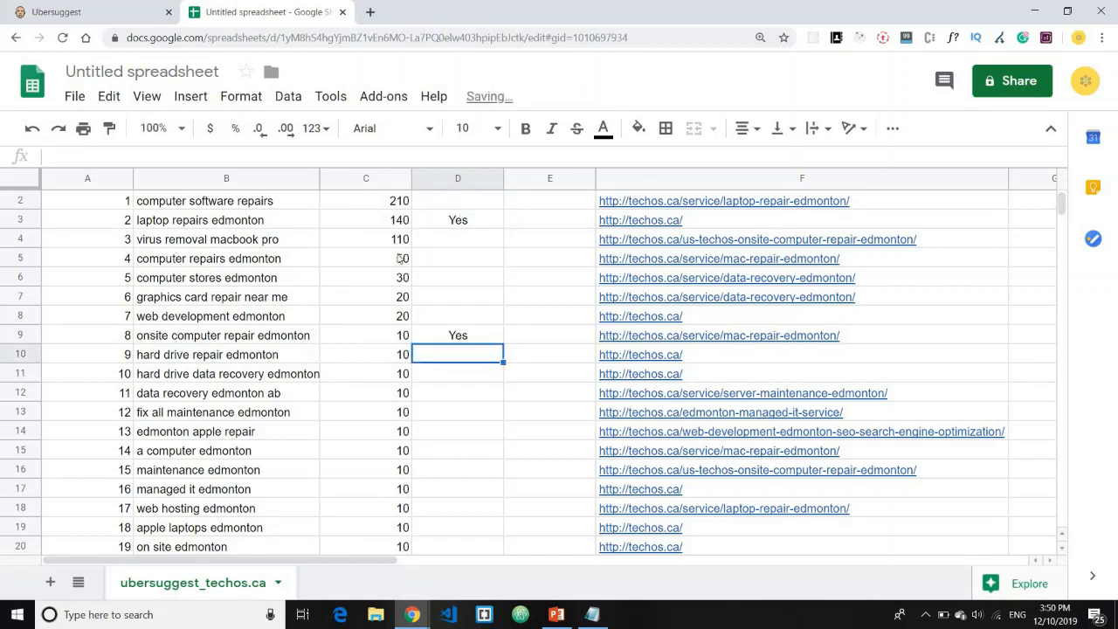
pyautogui.scroll(1, 271, 234)
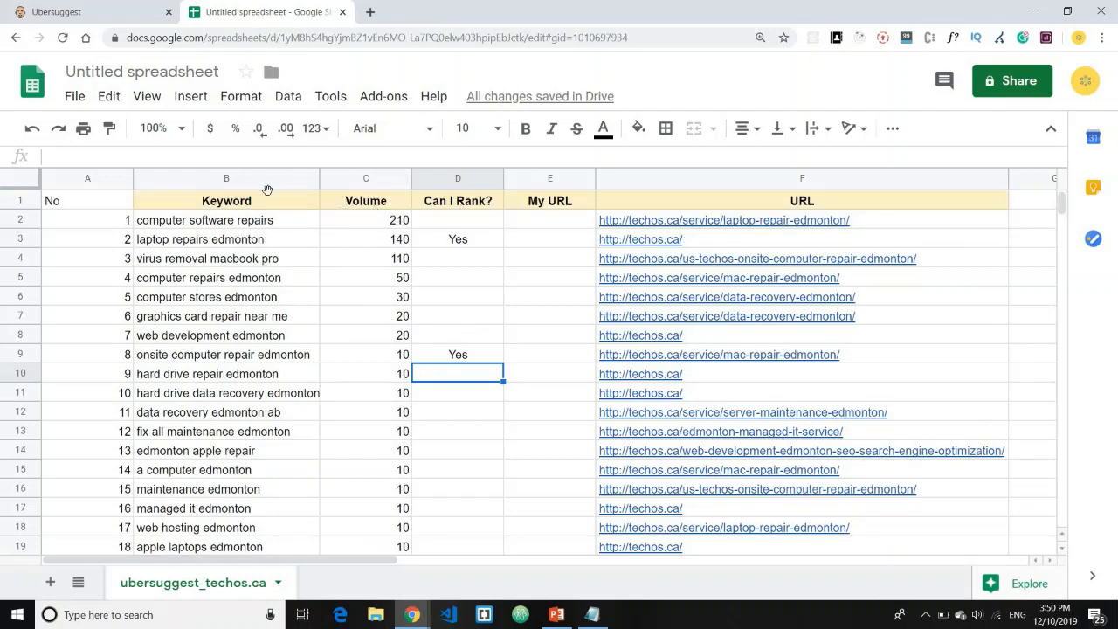
# Review the keyword list, bring up the Notepad checklist to highlight its qualifying and page-mapping steps, and return to the spreadsheet
pyautogui.scroll(-7, 231, 367)
pyautogui.scroll(7, 243, 382)
pyautogui.click(601, 614)
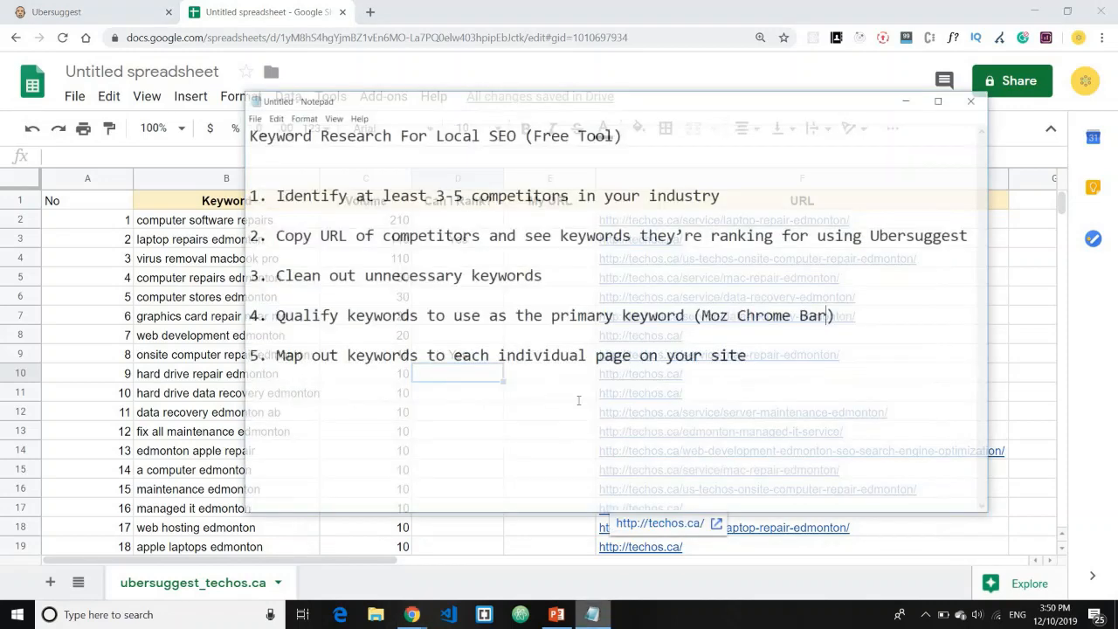
pyautogui.moveTo(276, 295); pyautogui.dragTo(610, 295)
pyautogui.moveTo(684, 303); pyautogui.dragTo(686, 297)
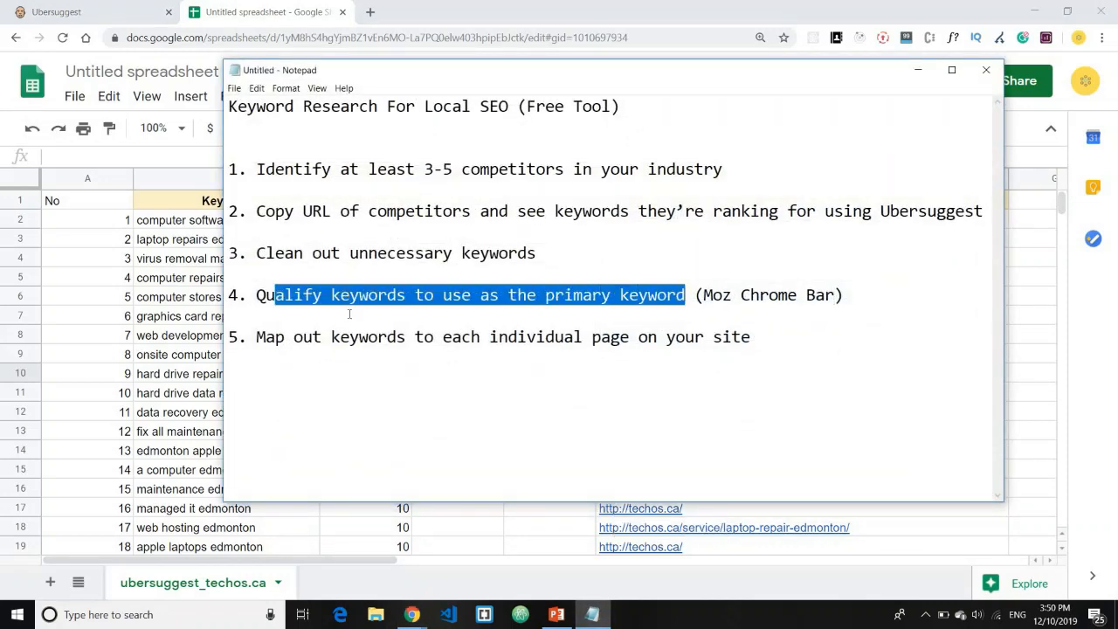
pyautogui.click(320, 336)
pyautogui.moveTo(256, 336); pyautogui.dragTo(755, 339)
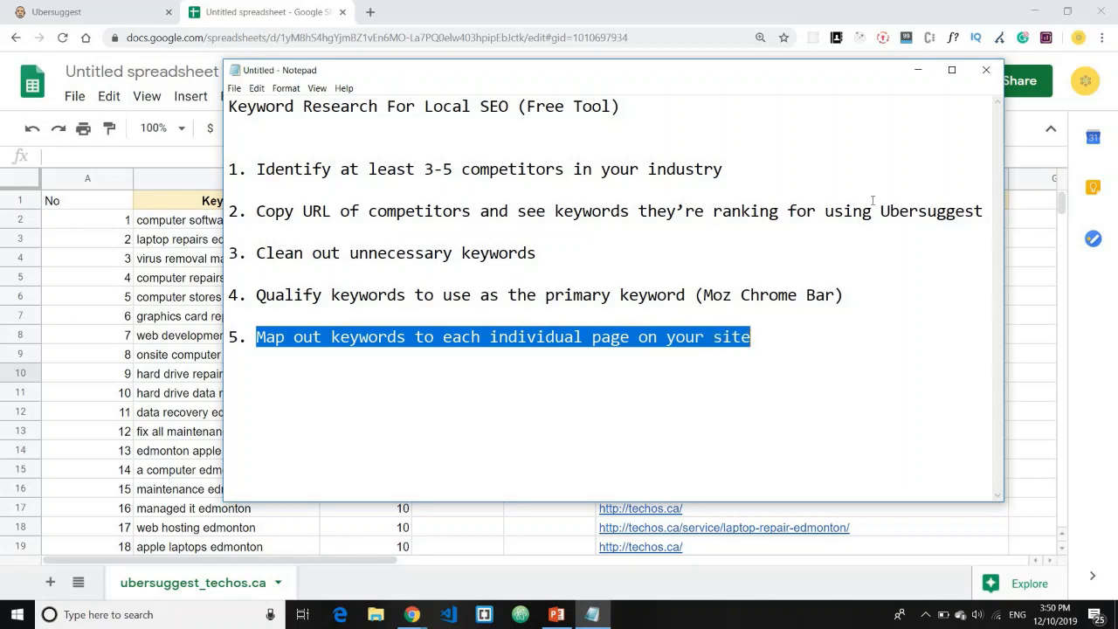
pyautogui.click(918, 74)
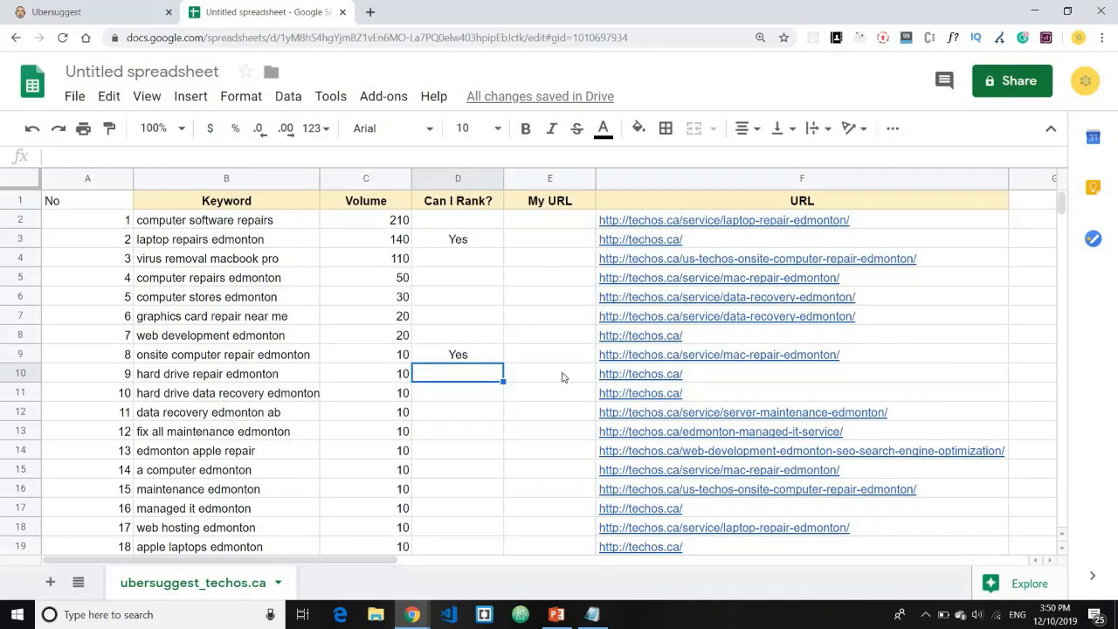
pyautogui.click(592, 614)
pyautogui.click(745, 365)
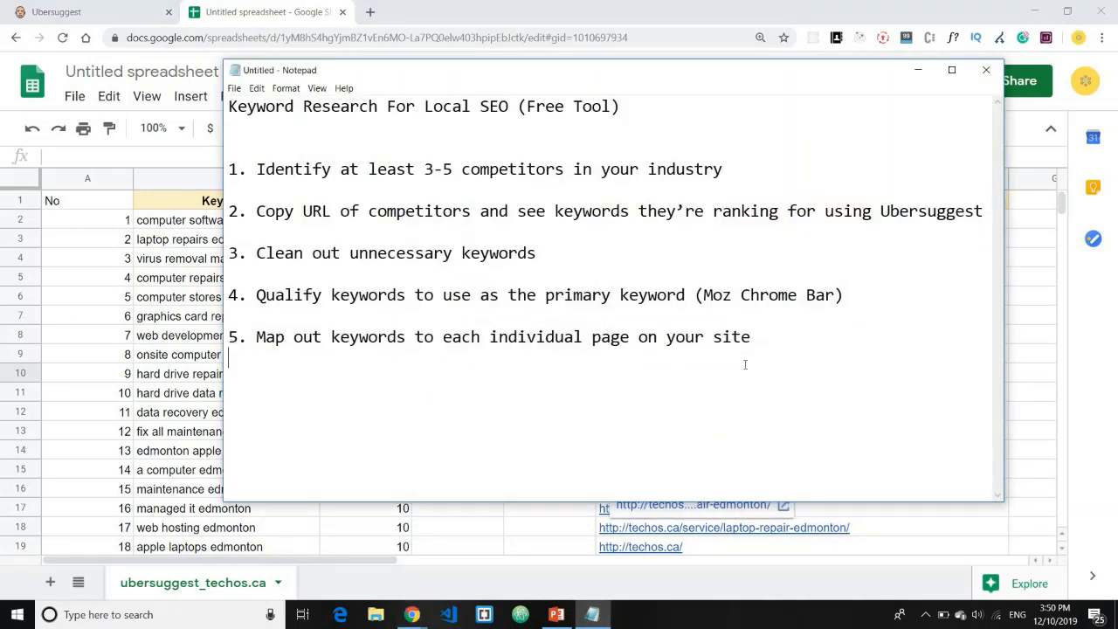
pyautogui.write('Site: https:')
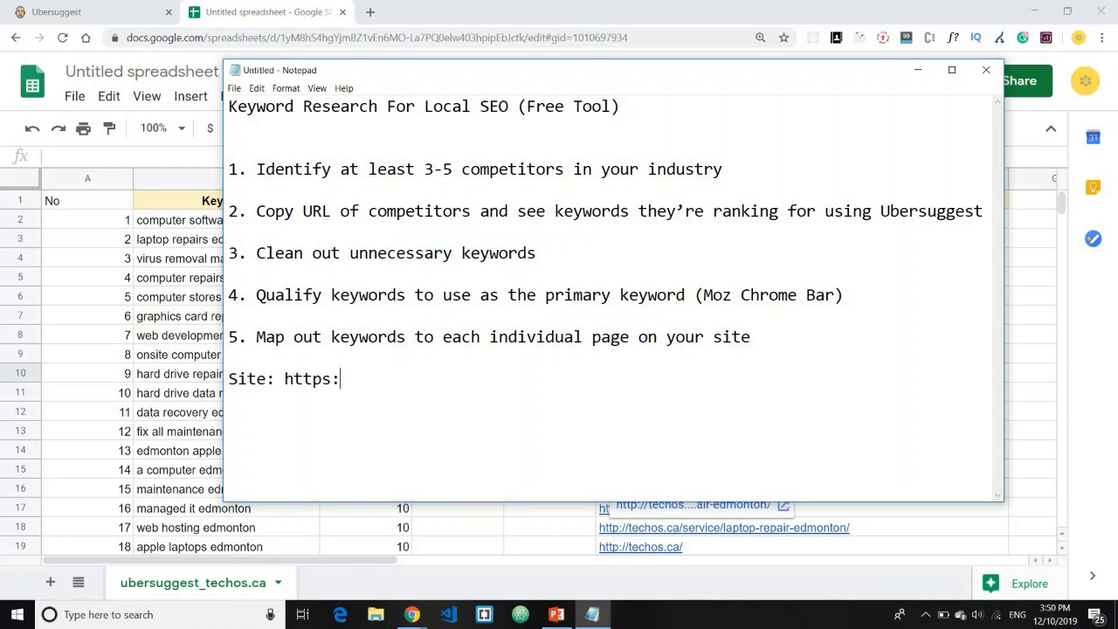
pyautogui.write('//abc.com')
pyautogui.moveTo(425, 378); pyautogui.dragTo(285, 378)
pyautogui.hotkey('ctrl', 'c')
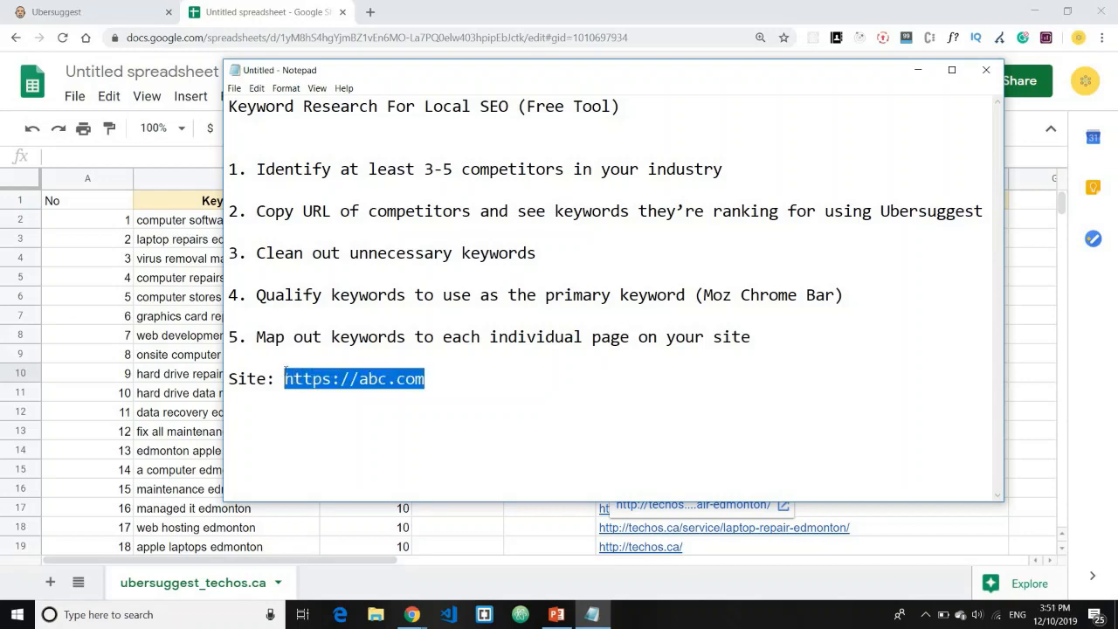
pyautogui.click(917, 70)
pyautogui.click(528, 225)
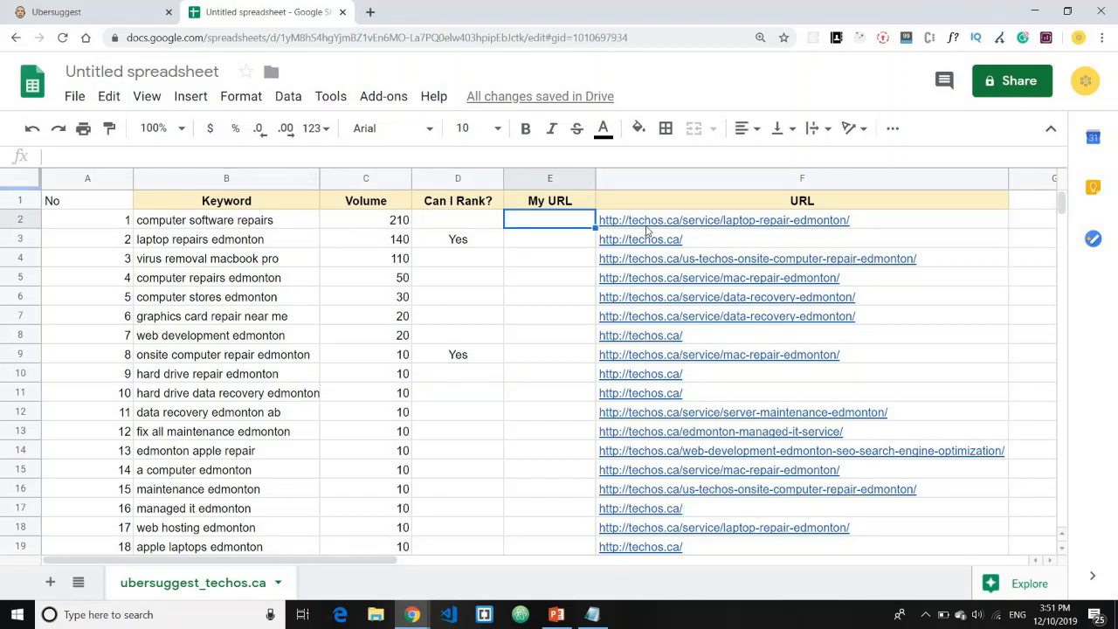
pyautogui.moveTo(808, 220)
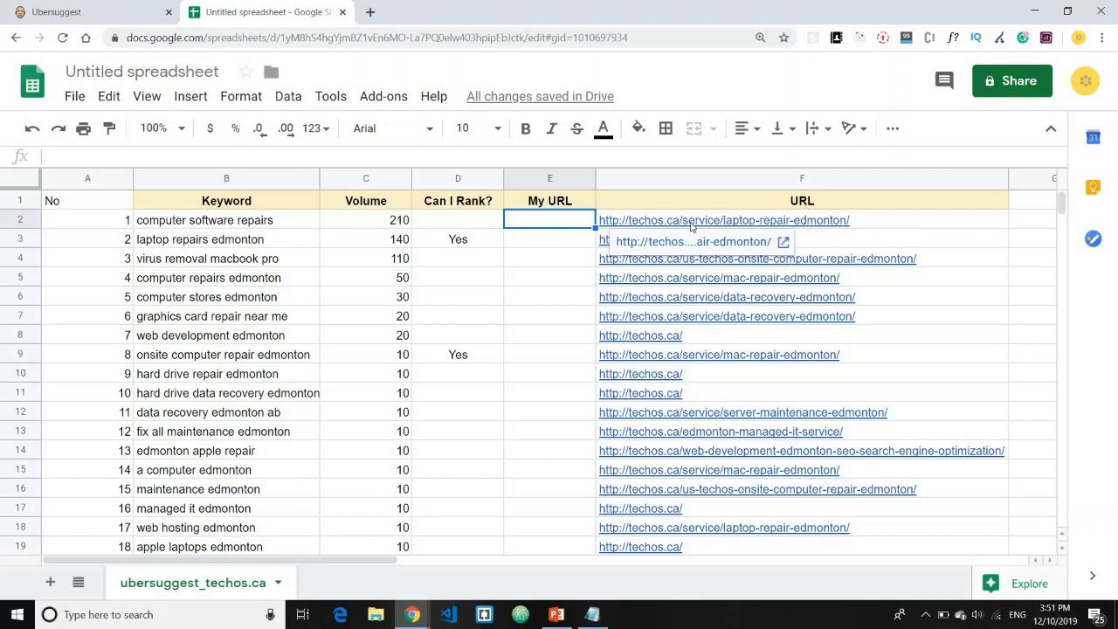
pyautogui.hotkey('ctrl', 'v')
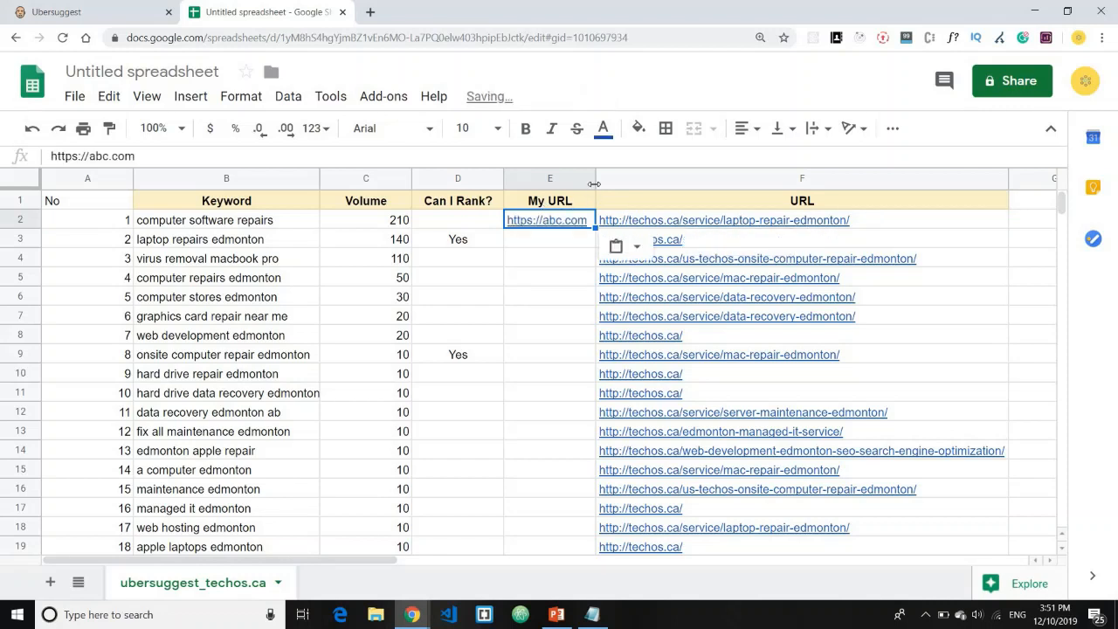
pyautogui.moveTo(647, 179); pyautogui.dragTo(687, 179)
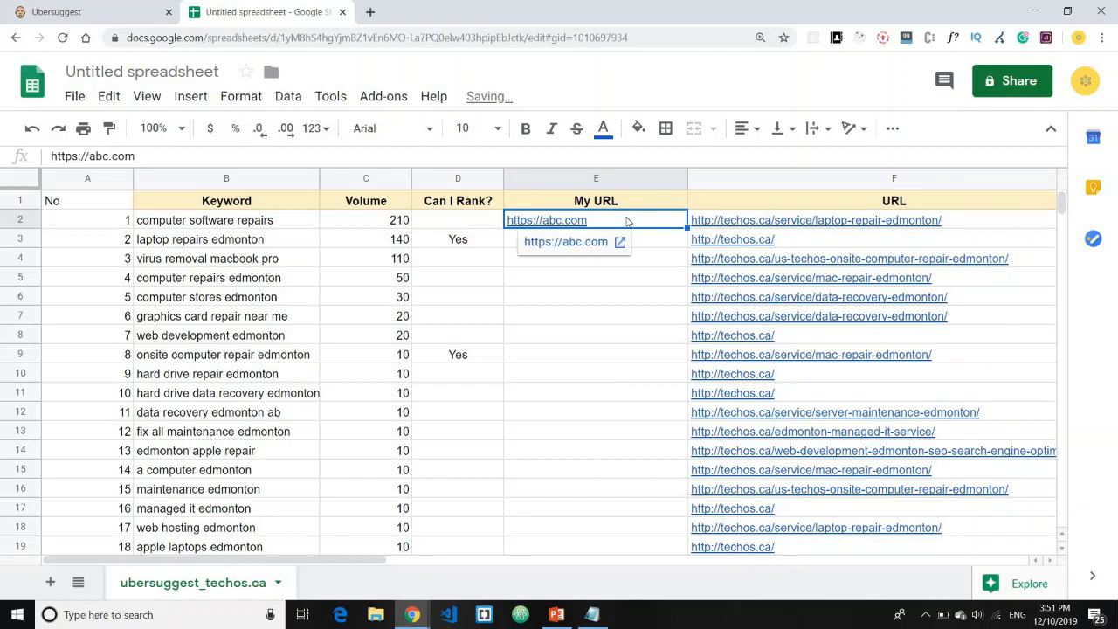
pyautogui.write('/')
pyautogui.press('BackSpace')
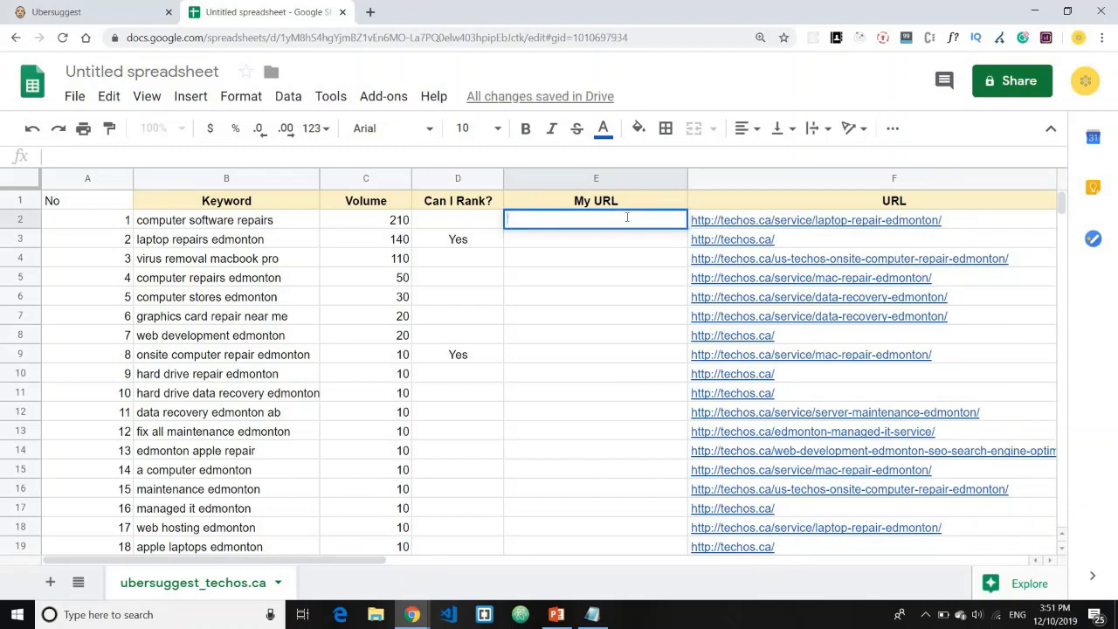
pyautogui.hotkey('ctrl', 'v')
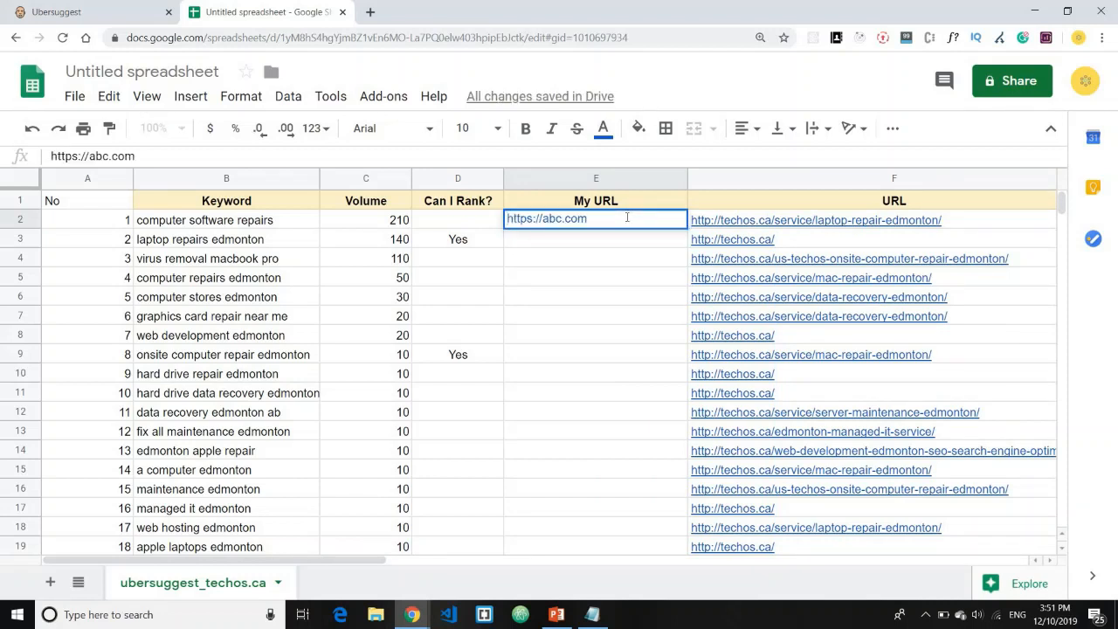
pyautogui.write('/service')
pyautogui.write('/lao')
pyautogui.write('pt')
pyautogui.write('op-repa')
pyautogui.write('ir-')
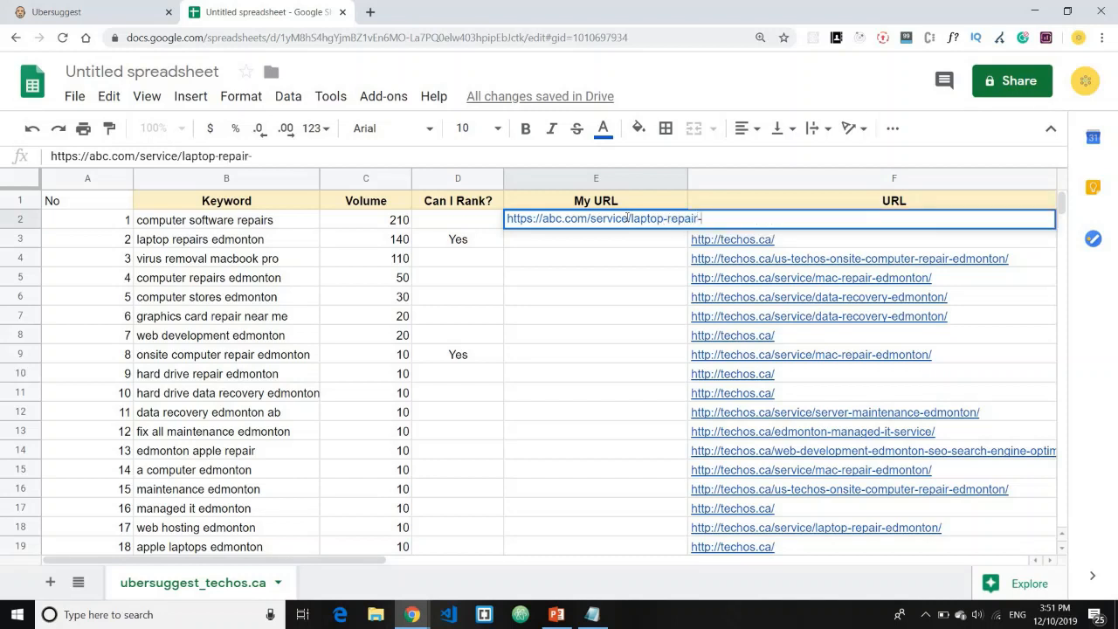
pyautogui.write('edmonton')
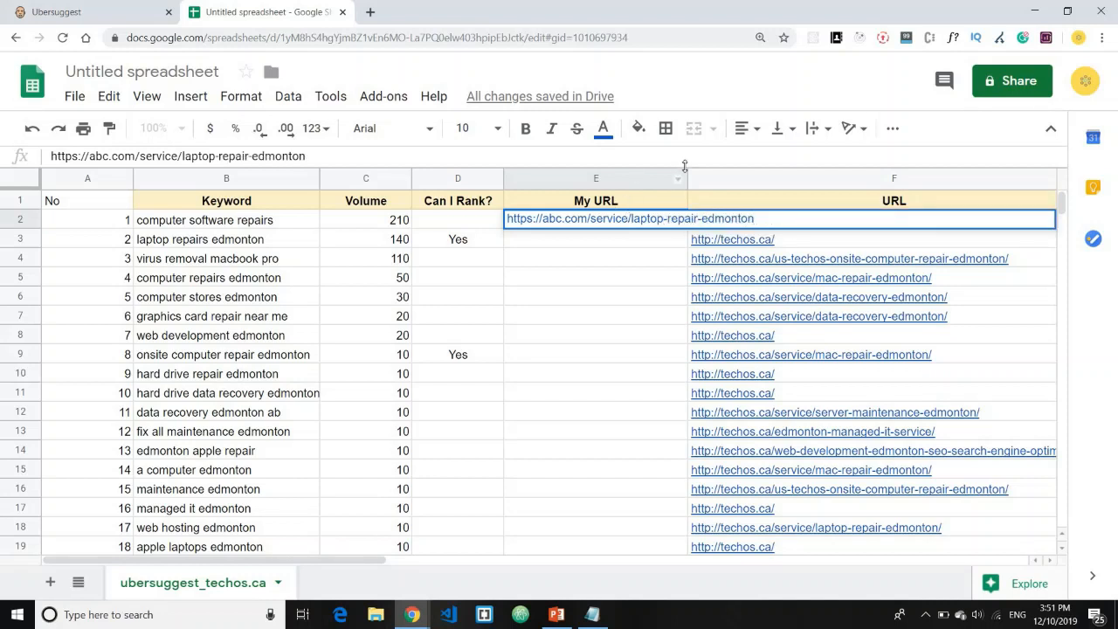
pyautogui.moveTo(687, 179); pyautogui.dragTo(770, 182)
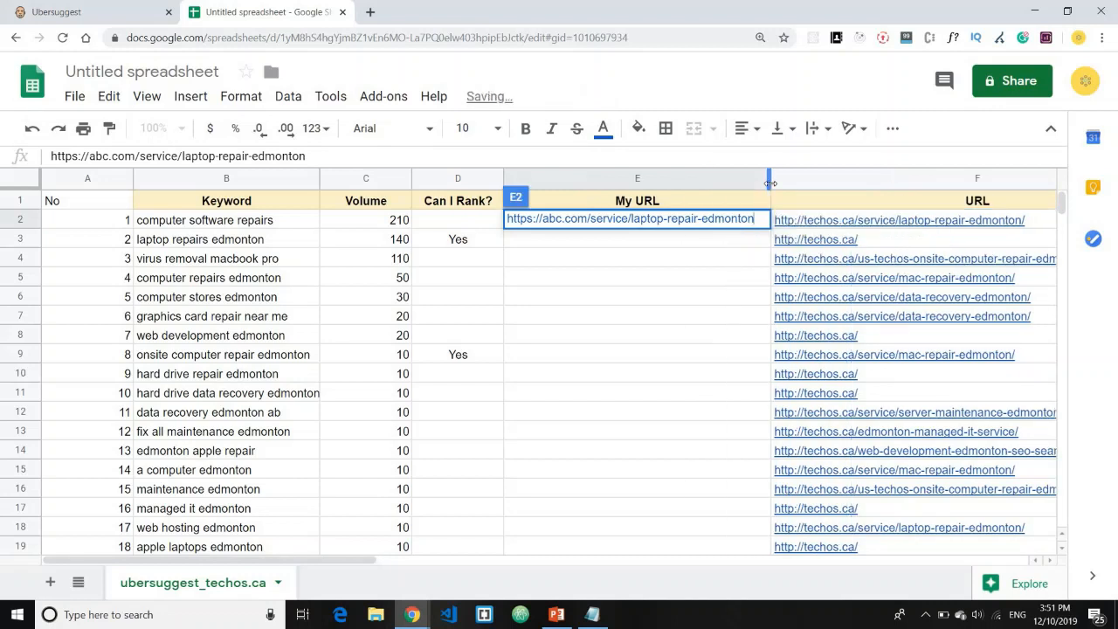
pyautogui.click(711, 265)
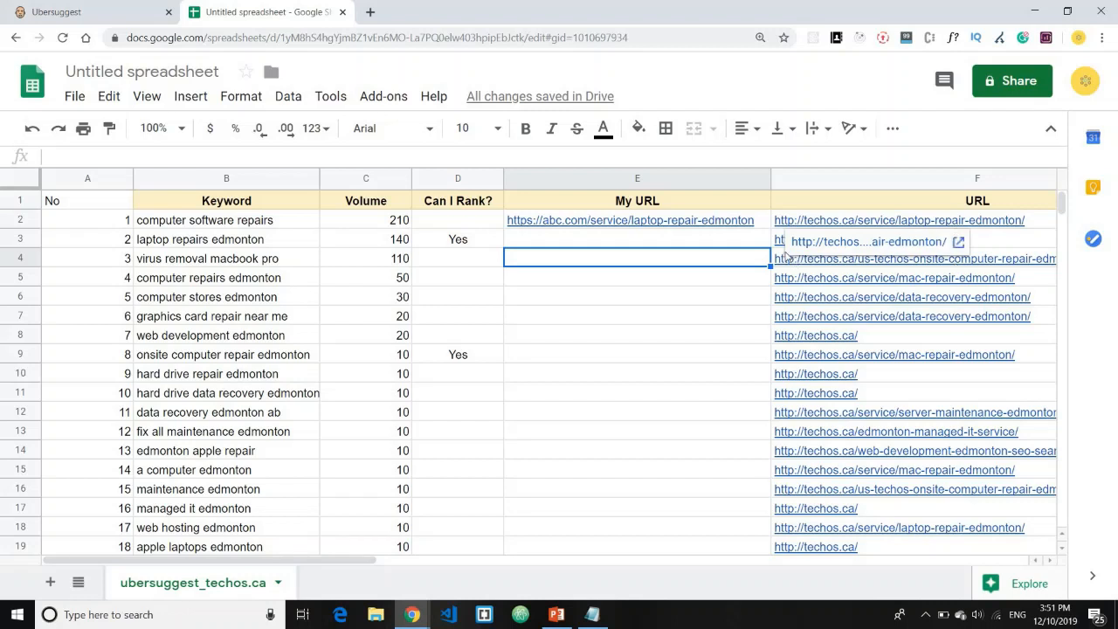
# Review the keyword list, comparing the mapped My URL entry with the competitor page URLs
pyautogui.click(659, 243)
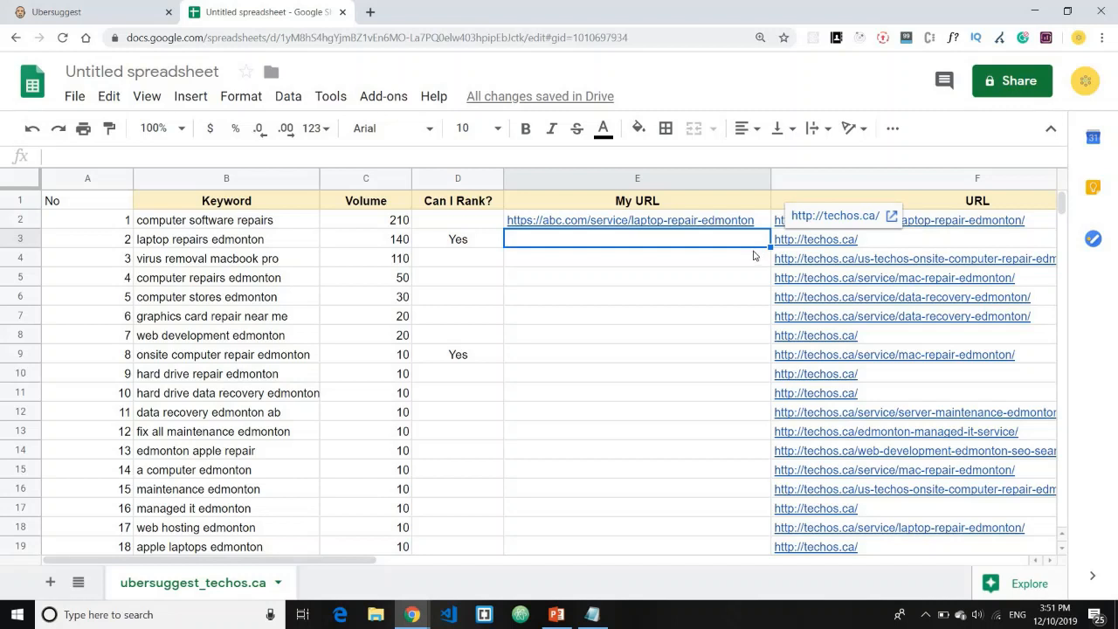
pyautogui.scroll(-5, 921, 332)
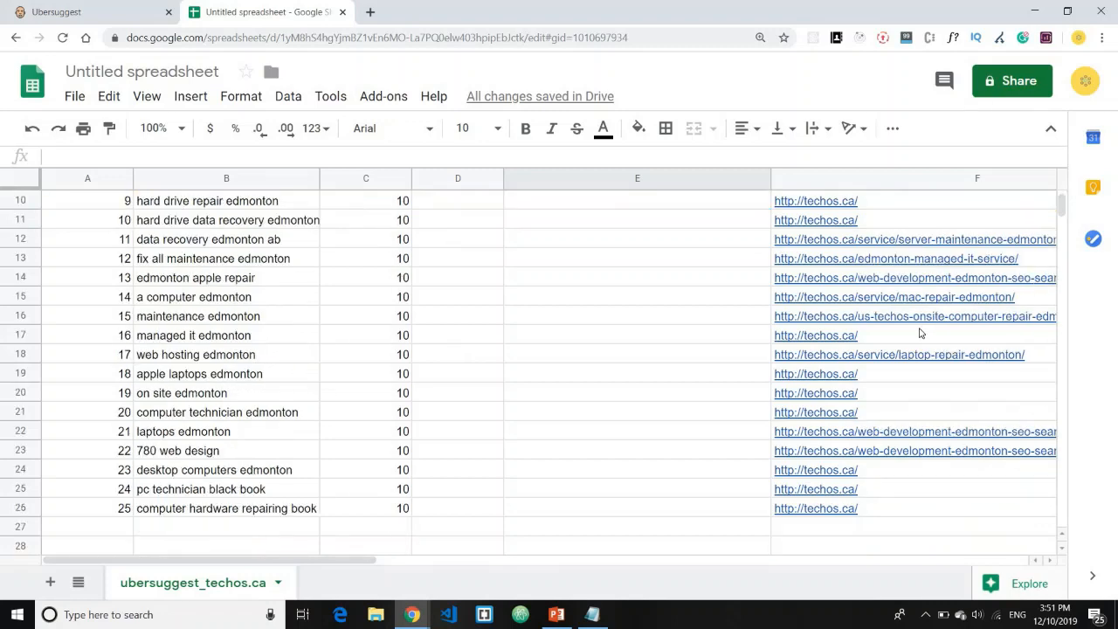
pyautogui.scroll(5, 919, 361)
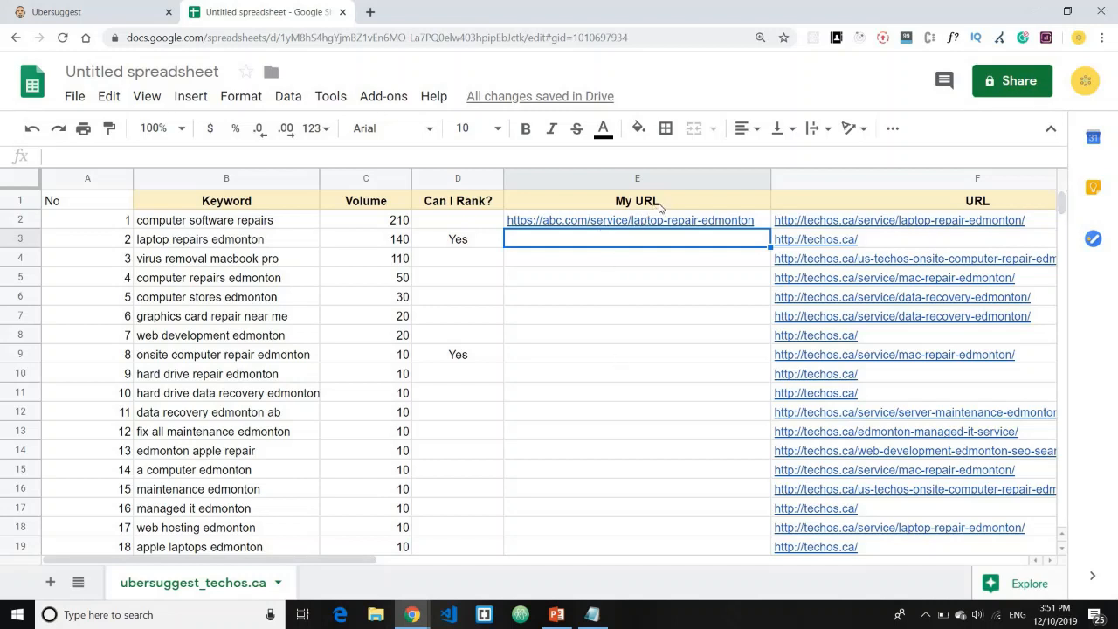
pyautogui.click(762, 223)
pyautogui.moveTo(762, 229)
pyautogui.mouseDown()
pyautogui.moveTo(761, 357)
pyautogui.moveTo(757, 218)
pyautogui.mouseUp()
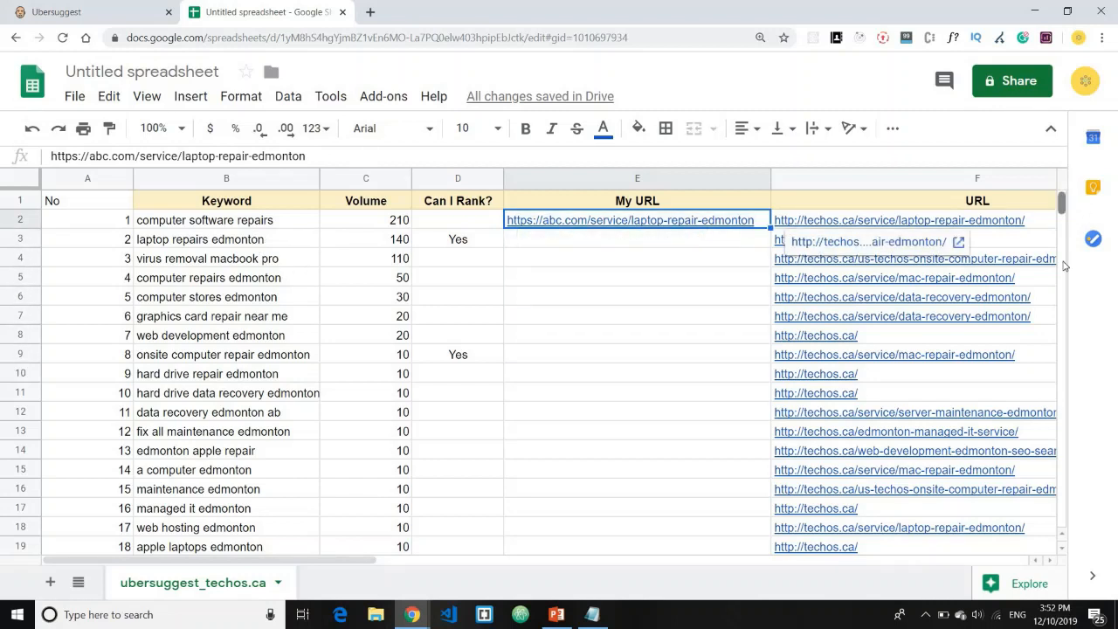
pyautogui.moveTo(1064, 206)
pyautogui.mouseDown()
pyautogui.moveTo(1061, 281)
pyautogui.moveTo(1057, 208)
pyautogui.mouseUp()
pyautogui.scroll(-2, 286, 276)
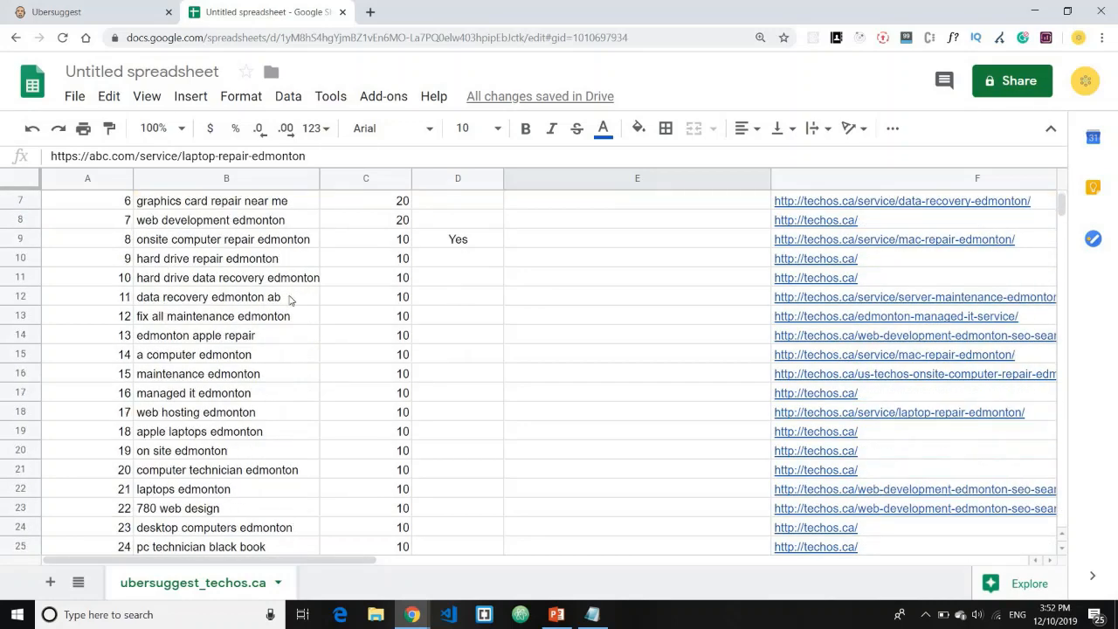
pyautogui.scroll(2, 292, 297)
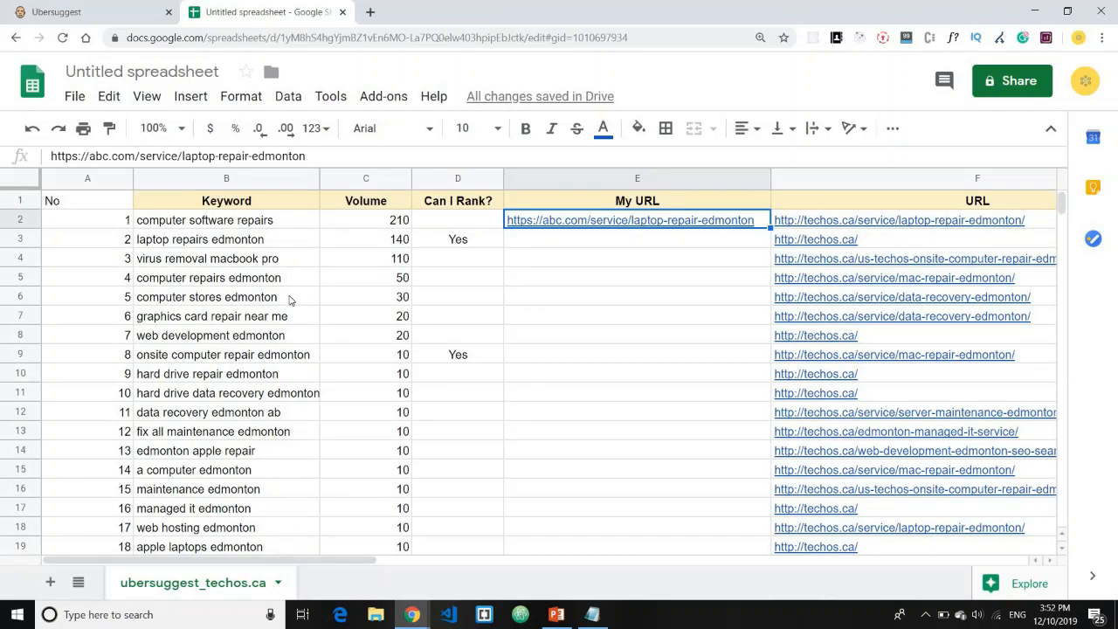
# Bring up the Notepad checklist, highlight all five steps and the site line, and return to the spreadsheet
pyautogui.click(593, 614)
pyautogui.click(535, 416)
pyautogui.moveTo(535, 417); pyautogui.dragTo(229, 170)
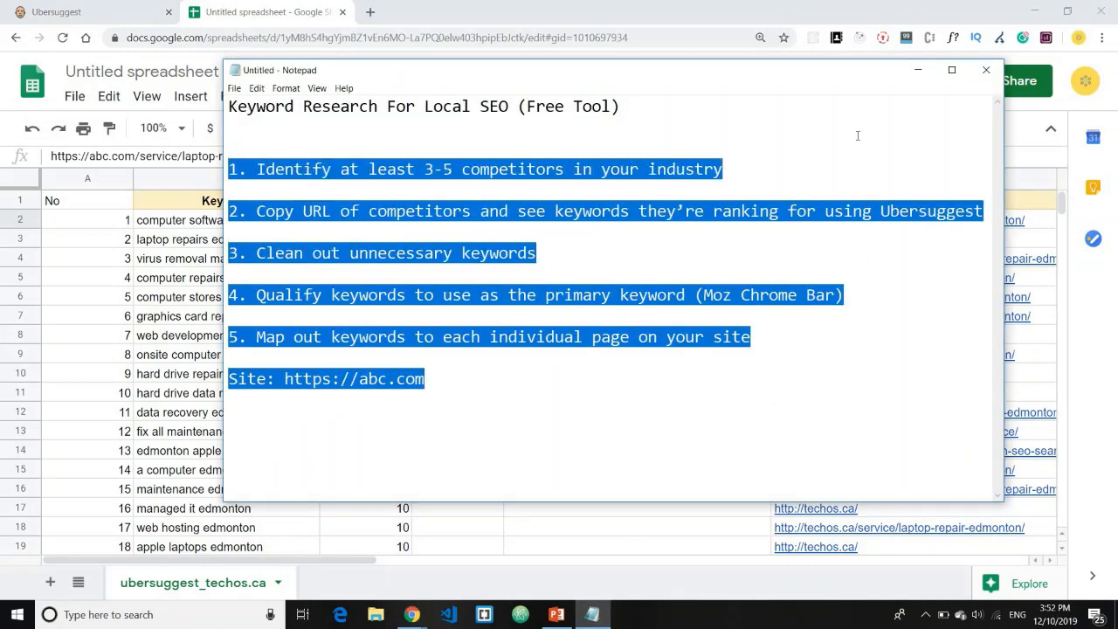
pyautogui.click(918, 70)
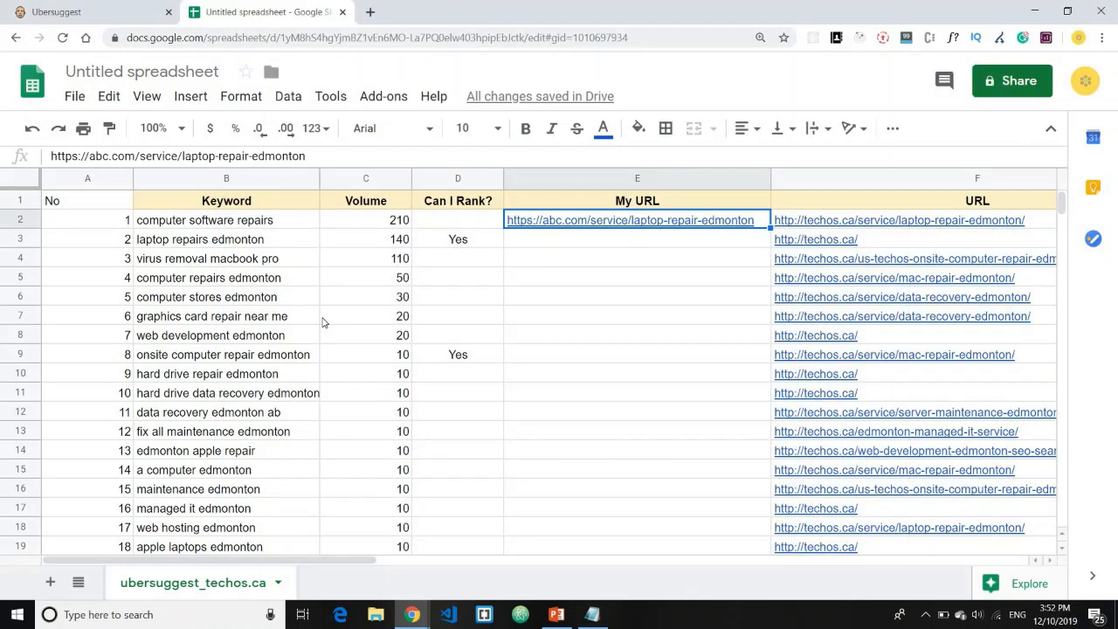